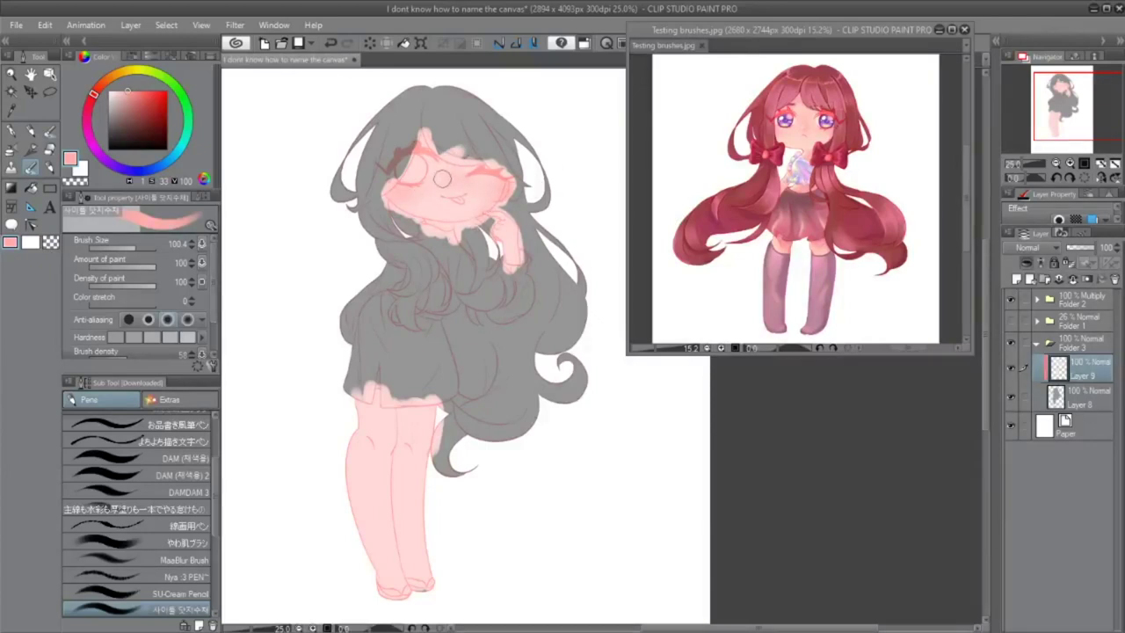
# Shade the neck, raised hand and upper legs with soft pink, using a 229.2 brush for the legs.
pyautogui.moveTo(415, 226)
pyautogui.mouseDown()
pyautogui.moveTo(460, 229)
pyautogui.moveTo(524, 286)
pyautogui.mouseUp()
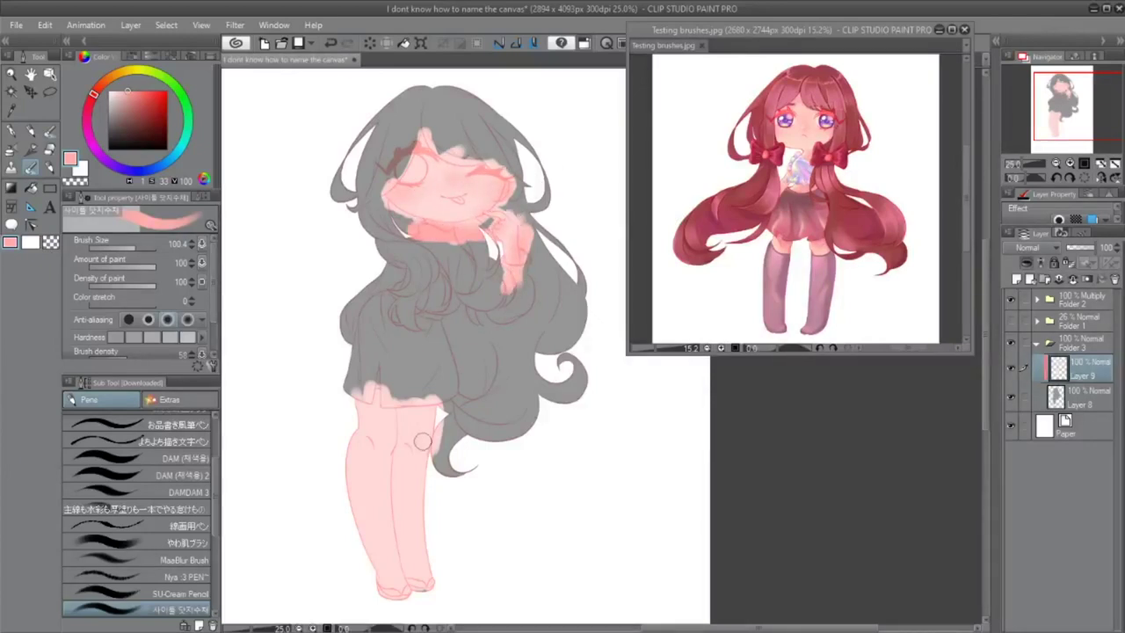
pyautogui.hotkey('ctrl', 'z')
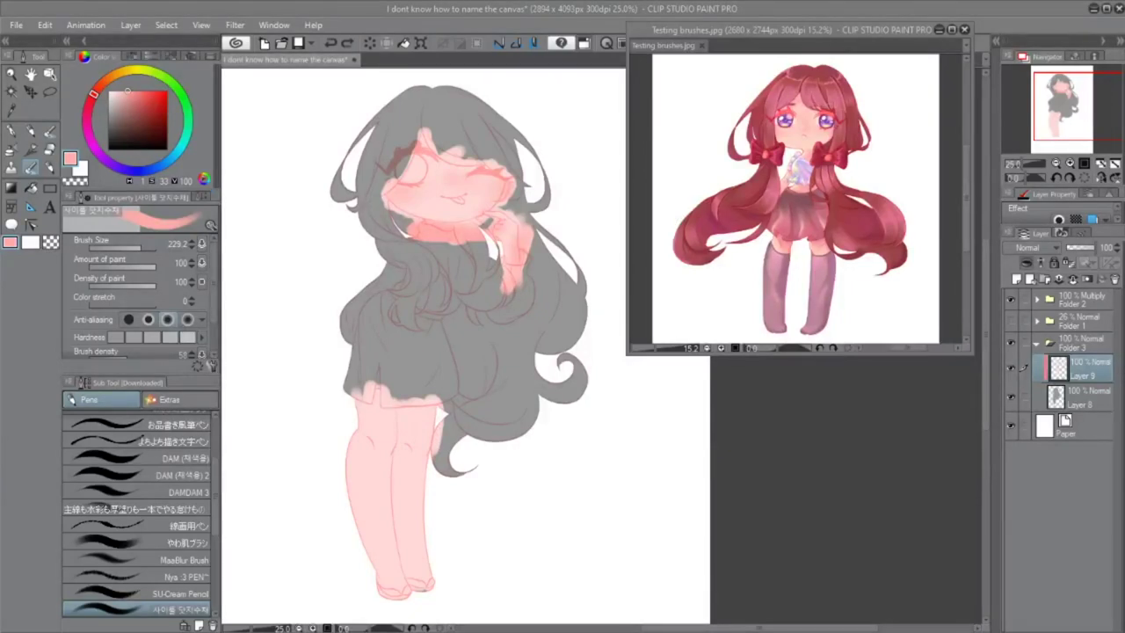
pyautogui.moveTo(427, 435)
pyautogui.mouseDown()
pyautogui.moveTo(413, 391)
pyautogui.moveTo(365, 378)
pyautogui.mouseUp()
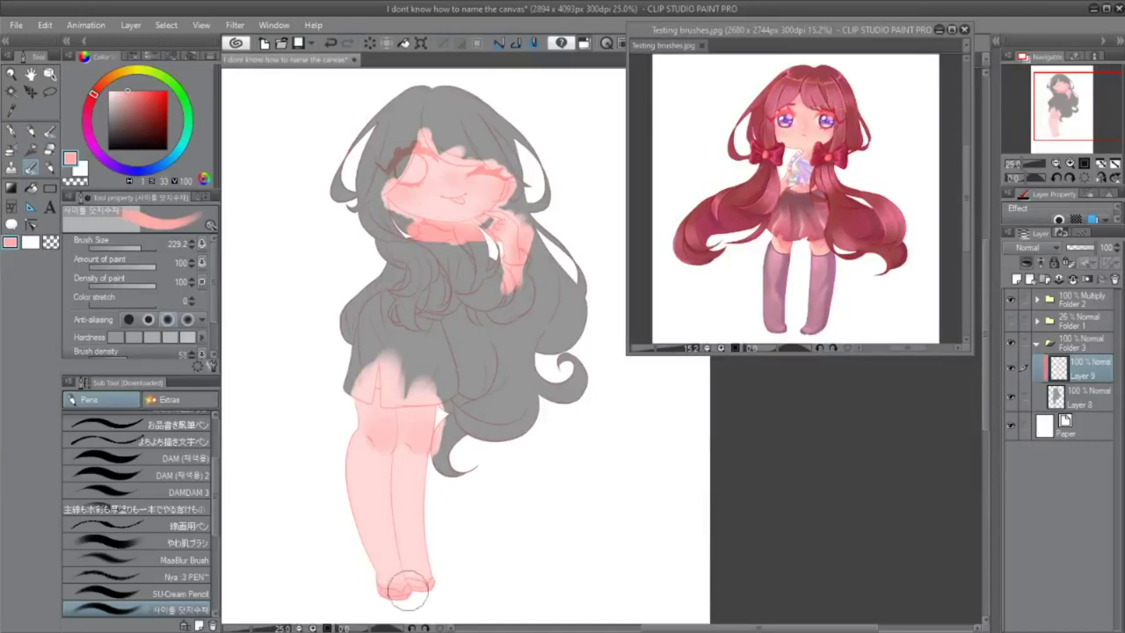
# Reduce the brush size to 26.3 and add a pale cream highlight in the middle of the face.
pyautogui.press('[')
pyautogui.press('[')
pyautogui.press('[')
pyautogui.keyDown('alt'); pyautogui.click(456, 181); pyautogui.keyUp('alt')
pyautogui.press('[')
pyautogui.press('[')
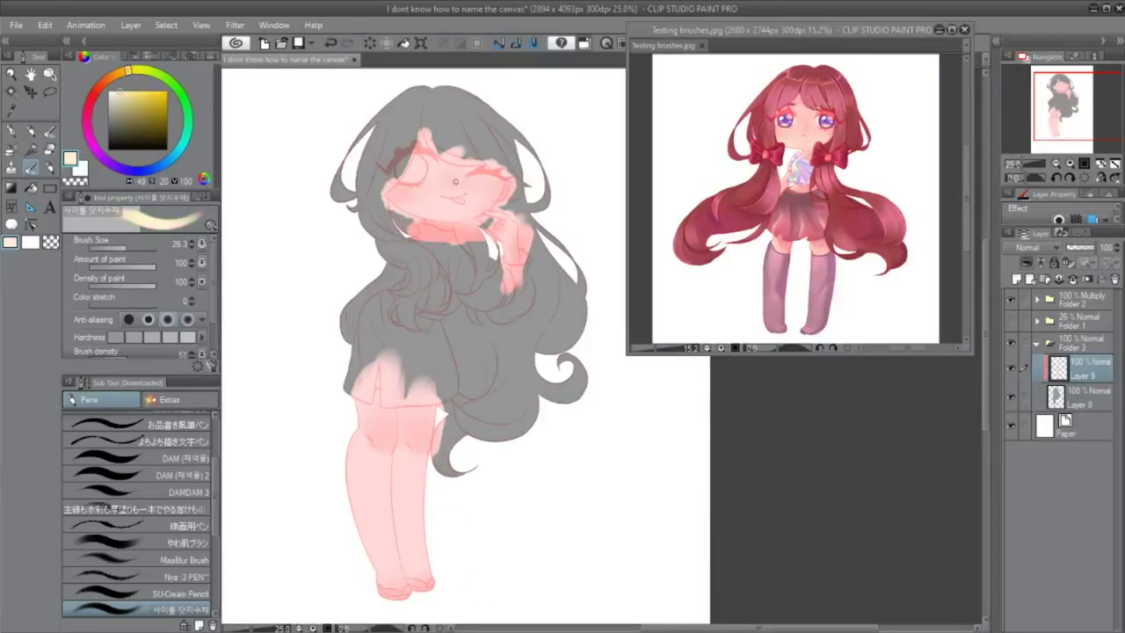
# Flip the canvas view and tint the collar, raised forearm and dress hem with pink.
pyautogui.press('h')
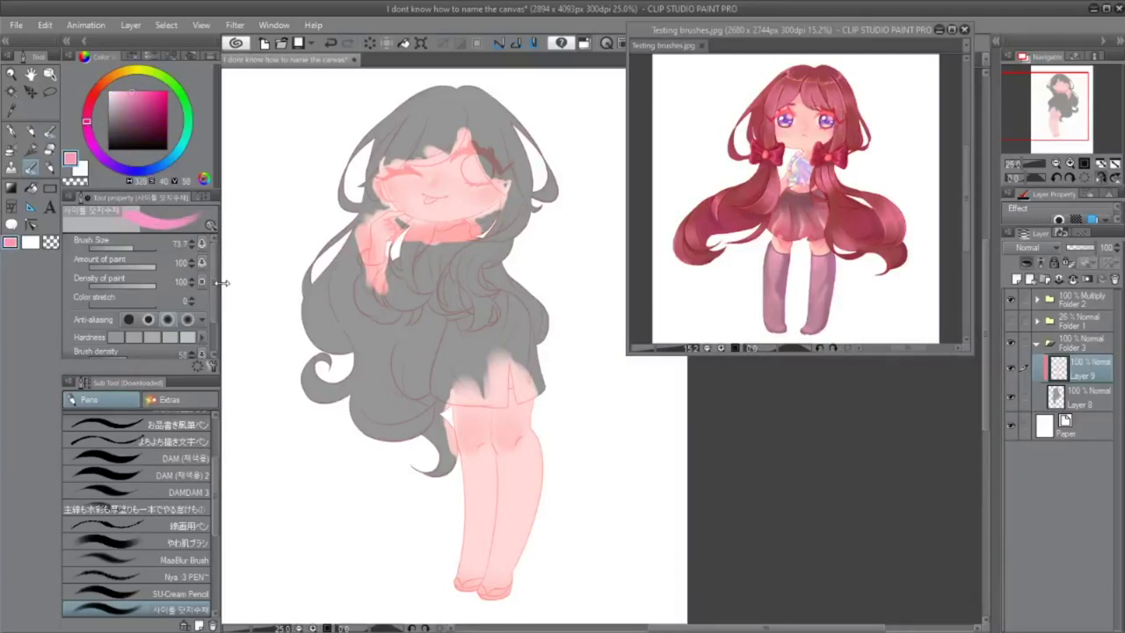
pyautogui.moveTo(222, 281); pyautogui.dragTo(207, 281)
pyautogui.moveTo(548, 377)
pyautogui.mouseDown()
pyautogui.moveTo(547, 396)
pyautogui.moveTo(572, 377)
pyautogui.mouseUp()
pyautogui.moveTo(357, 279); pyautogui.dragTo(360, 299)
pyautogui.keyDown('alt'); pyautogui.click(376, 208); pyautogui.keyUp('alt')
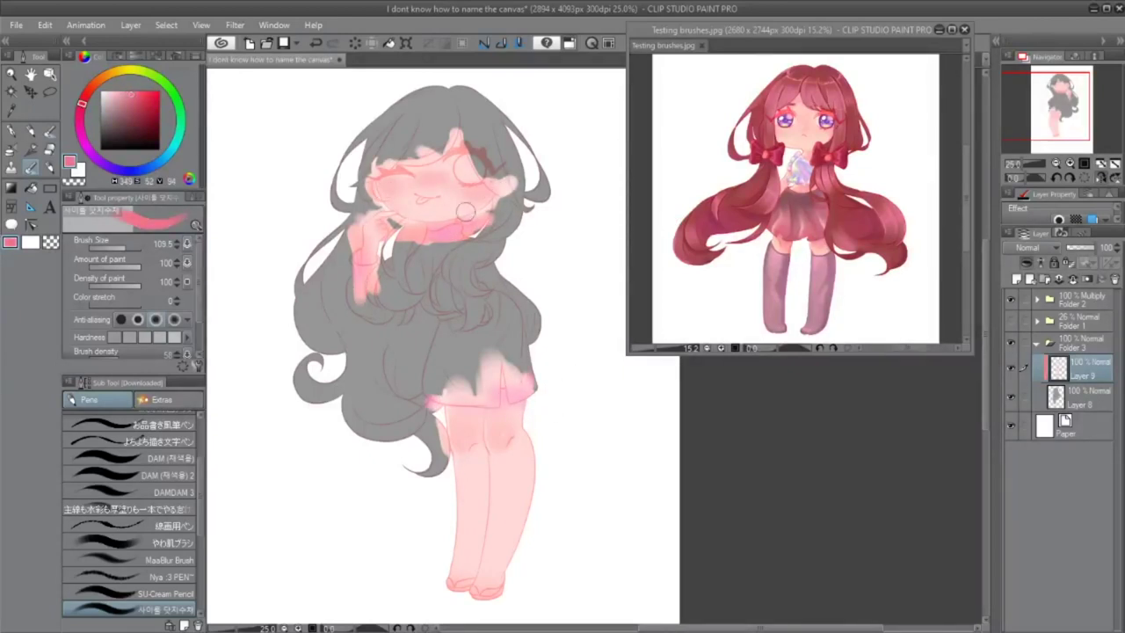
# Deepen the shading on the ear, cheeks and face with sampled pinks, reducing the brush size to 84.5.
pyautogui.moveTo(505, 206); pyautogui.dragTo(481, 187)
pyautogui.keyDown('alt'); pyautogui.click(395, 206); pyautogui.keyUp('alt')
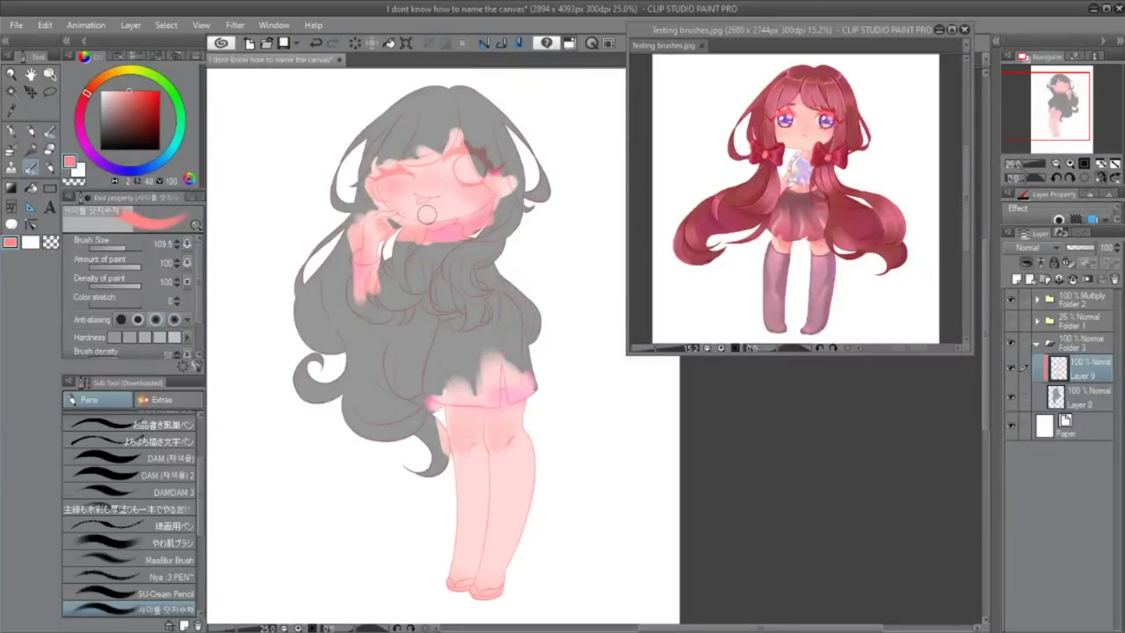
pyautogui.keyDown('alt'); pyautogui.click(419, 209); pyautogui.keyUp('alt')
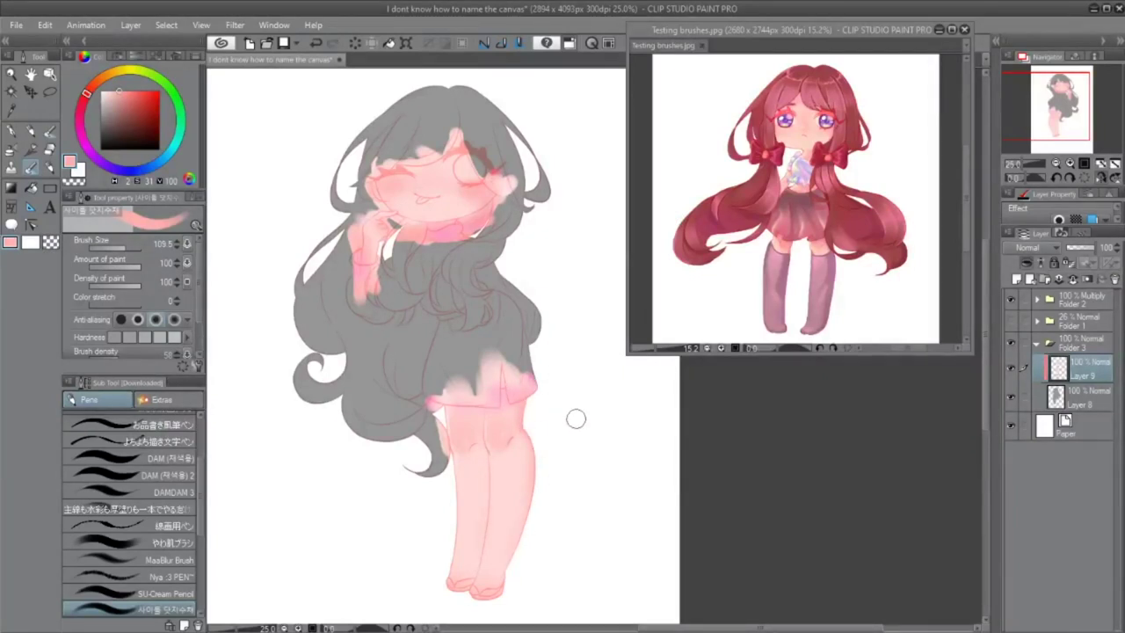
pyautogui.press('[')
pyautogui.keyDown('alt'); pyautogui.click(362, 155); pyautogui.keyUp('alt')
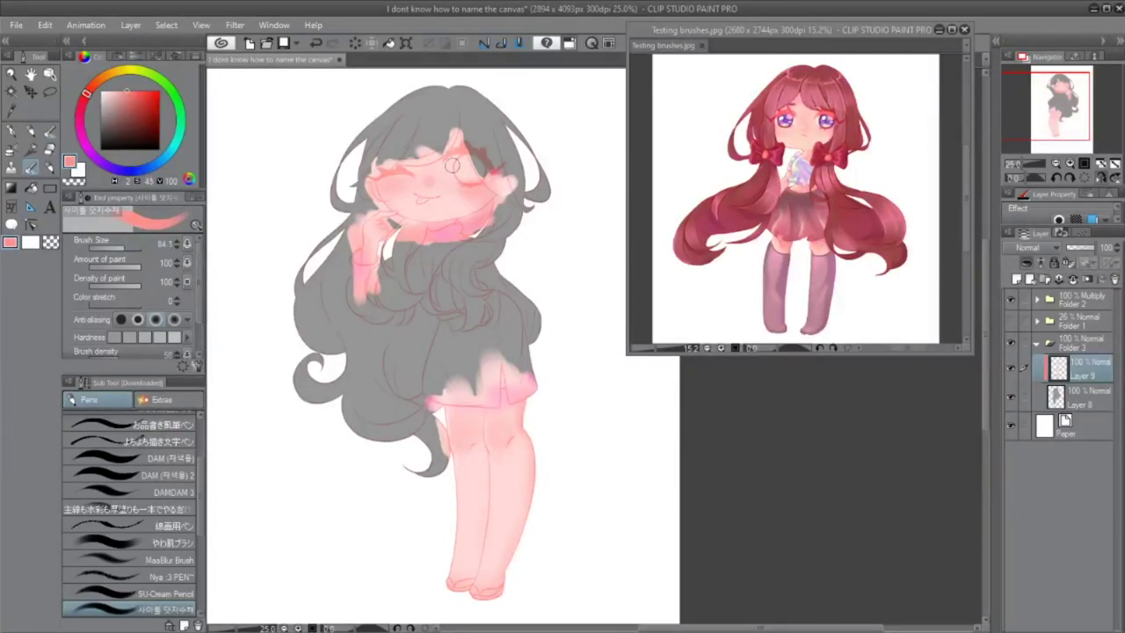
# Add small pale cream highlights to the skin with a 19.7 brush, restoring the original canvas orientation.
pyautogui.keyDown('alt'); pyautogui.click(429, 185); pyautogui.keyUp('alt')
pyautogui.press('[')
pyautogui.press('[')
pyautogui.press('[')
pyautogui.press('h')
pyautogui.hotkey('ctrl', 'z')
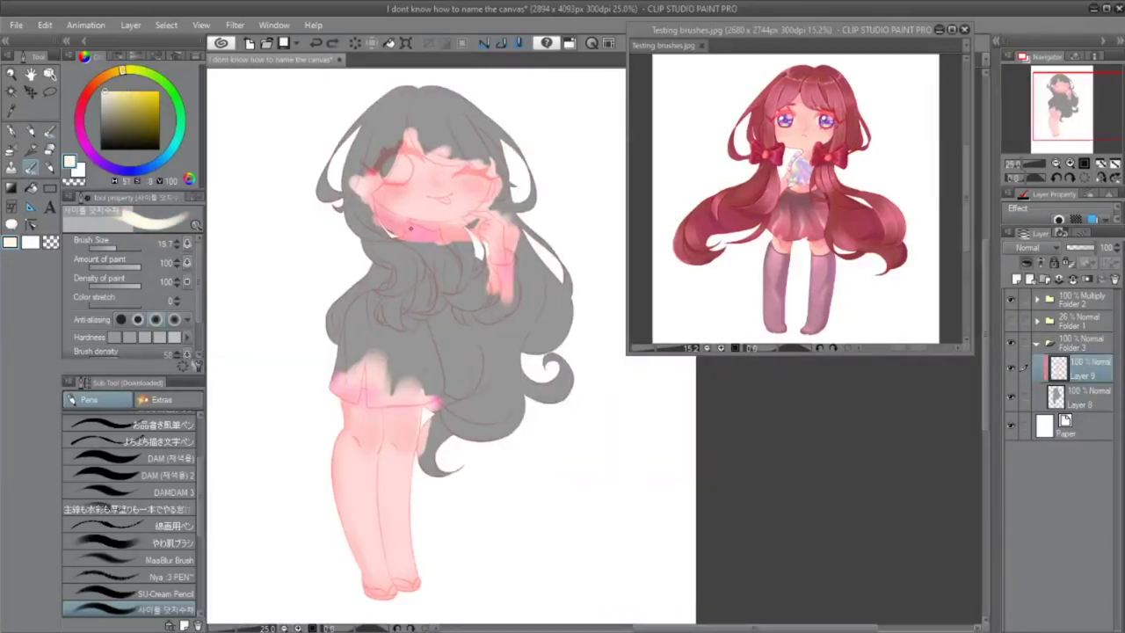
# Shade the skin under the bangs, along the face edge and at the neck with sampled pinks.
pyautogui.keyDown('alt'); pyautogui.click(413, 150); pyautogui.keyUp('alt')
pyautogui.moveTo(413, 145)
pyautogui.mouseDown()
pyautogui.moveTo(474, 162)
pyautogui.moveTo(444, 219)
pyautogui.moveTo(482, 217)
pyautogui.mouseUp()
pyautogui.keyDown('alt'); pyautogui.click(411, 223); pyautogui.keyUp('alt')
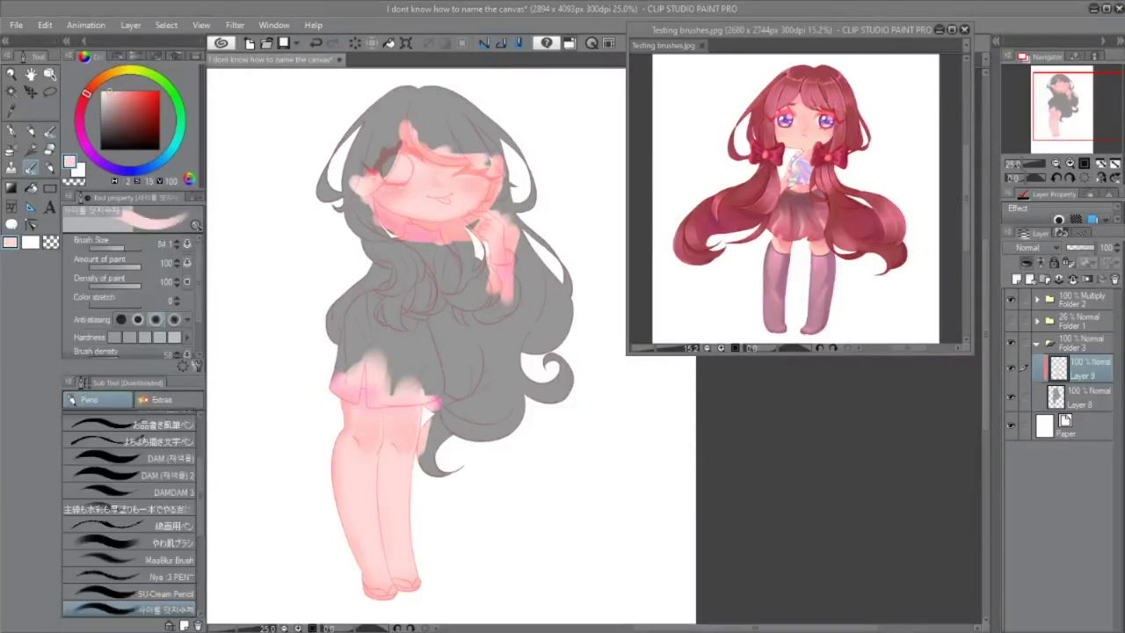
# Flip the canvas view and lighten the lower legs with soft pale pink strokes.
pyautogui.press('h')
pyautogui.keyDown('alt'); pyautogui.click(489, 195); pyautogui.keyUp('alt')
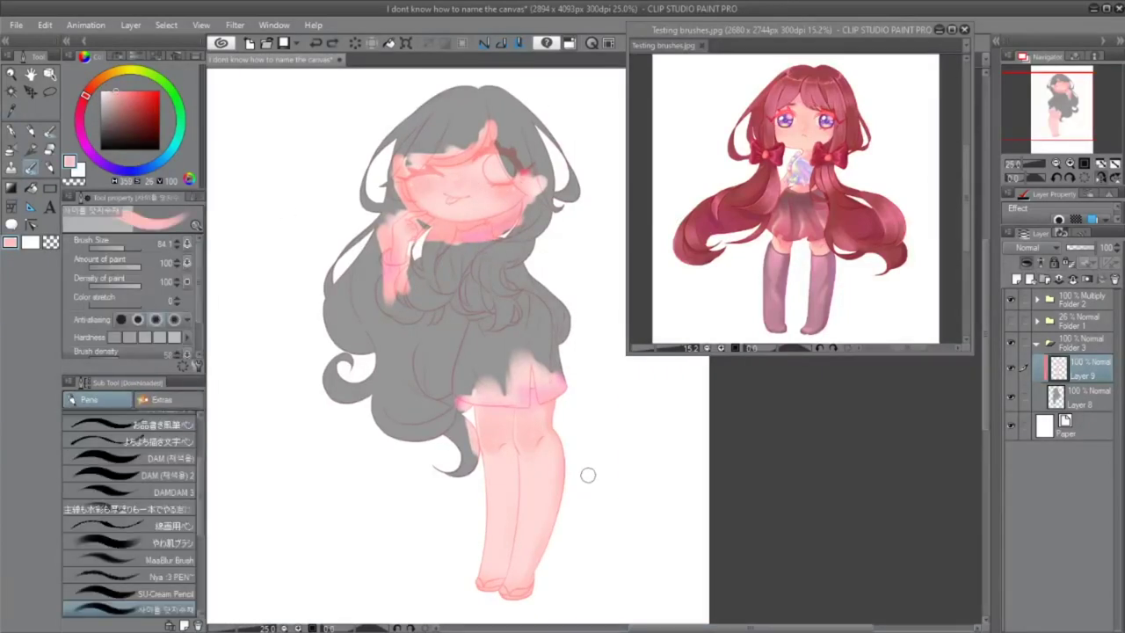
pyautogui.moveTo(518, 579); pyautogui.dragTo(514, 565)
pyautogui.keyDown('alt'); pyautogui.click(514, 565); pyautogui.keyUp('alt')
pyautogui.moveTo(545, 492); pyautogui.dragTo(515, 521)
pyautogui.moveTo(515, 583); pyautogui.dragTo(592, 344)
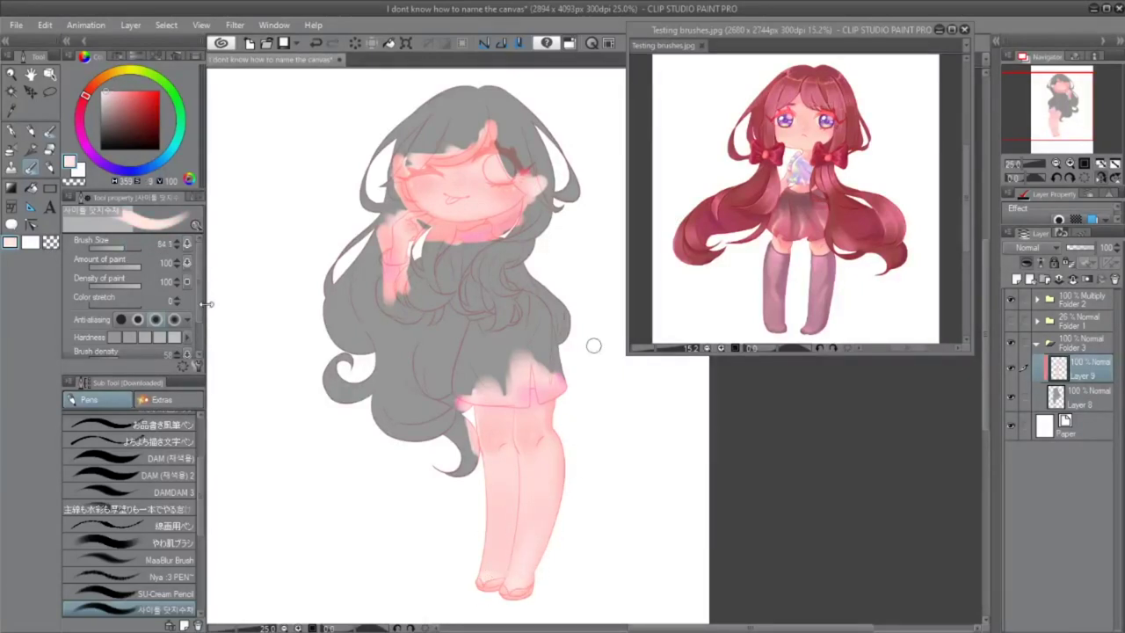
pyautogui.moveTo(527, 509); pyautogui.dragTo(592, 342)
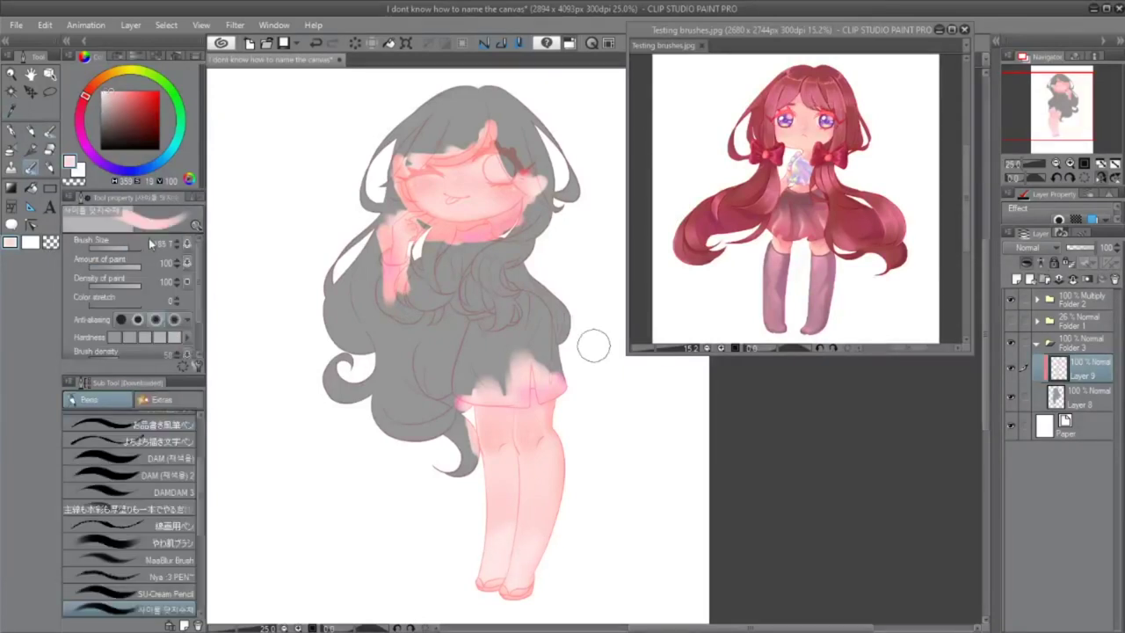
# Unflip the canvas and refine the neck and collar area with sampled pinks, reducing the brush size to 25.6.
pyautogui.press('h')
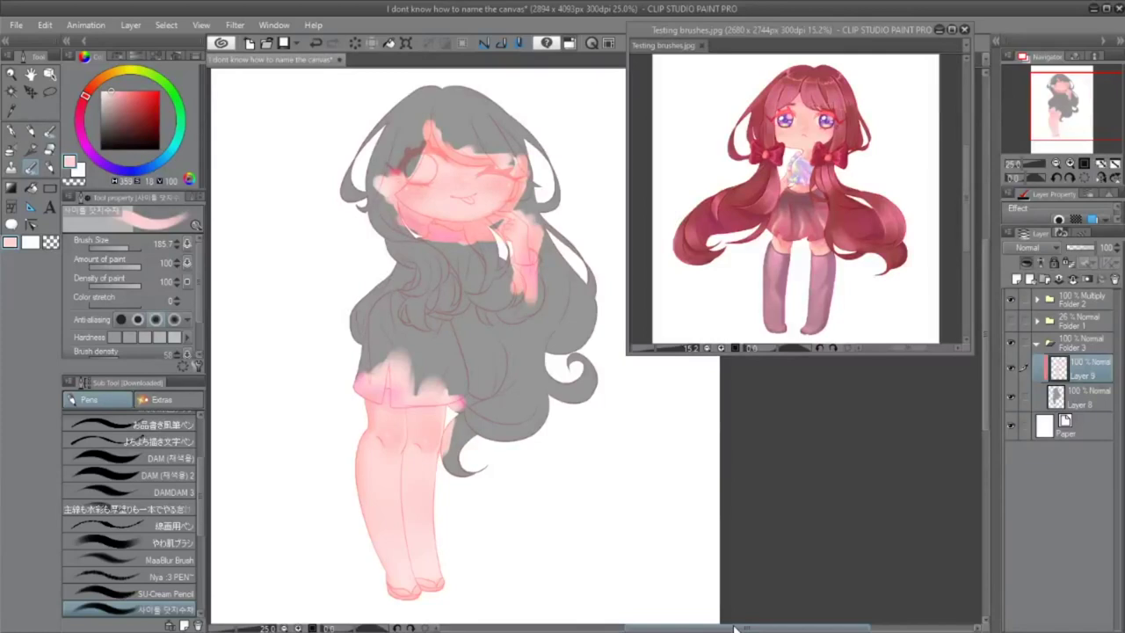
pyautogui.click(121, 250)
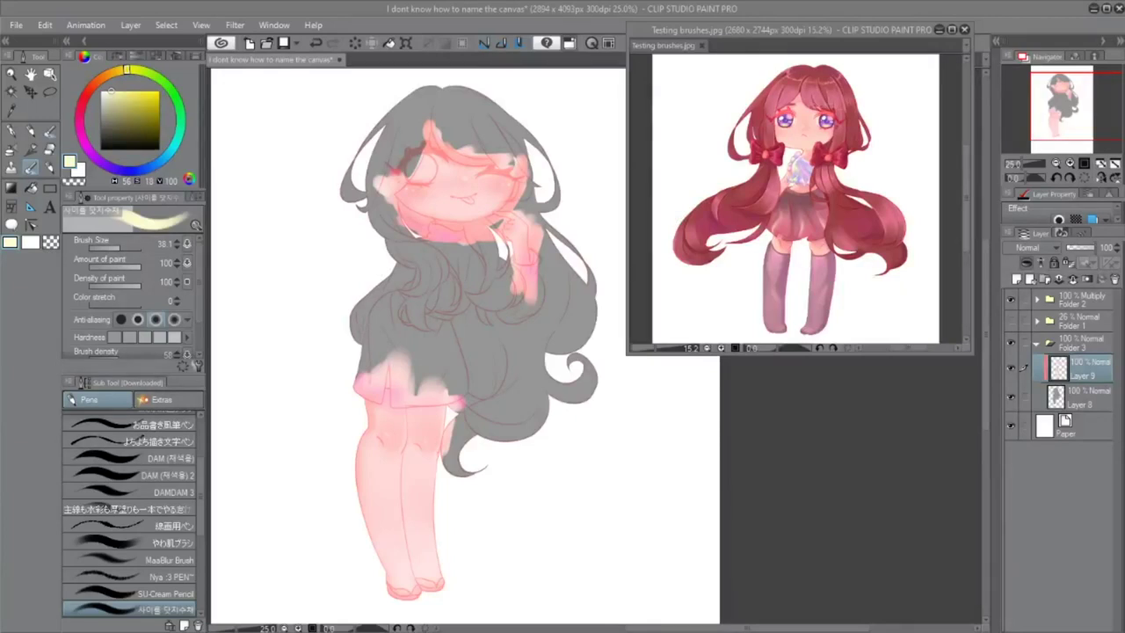
pyautogui.keyDown('alt'); pyautogui.click(460, 231); pyautogui.keyUp('alt')
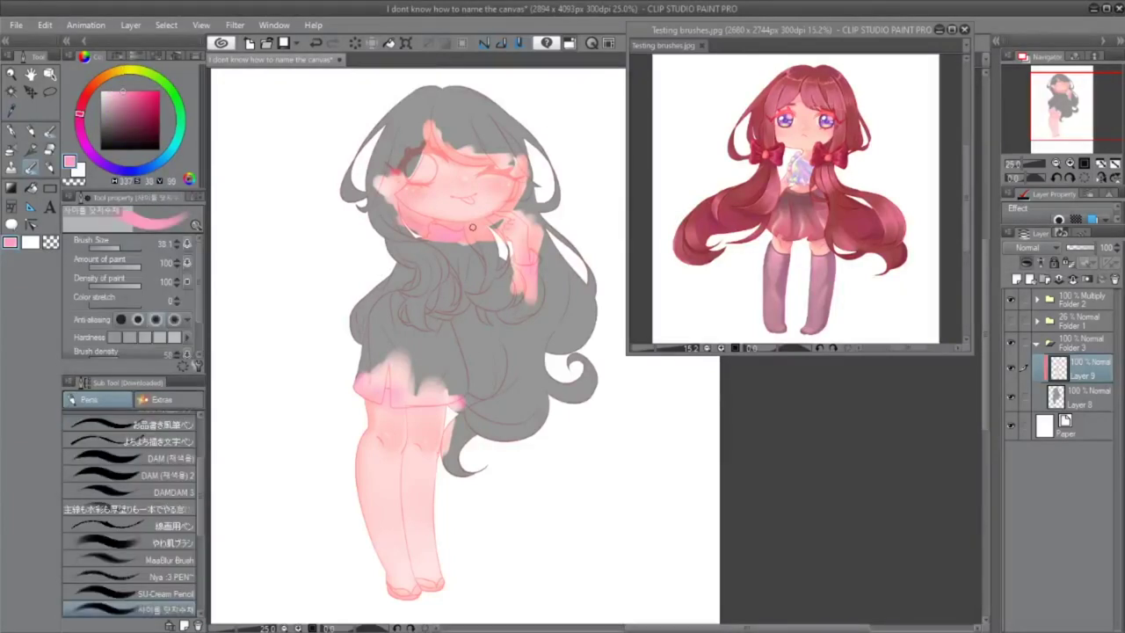
pyautogui.keyDown('alt'); pyautogui.click(466, 237); pyautogui.keyUp('alt')
pyautogui.press('[')
pyautogui.press('[')
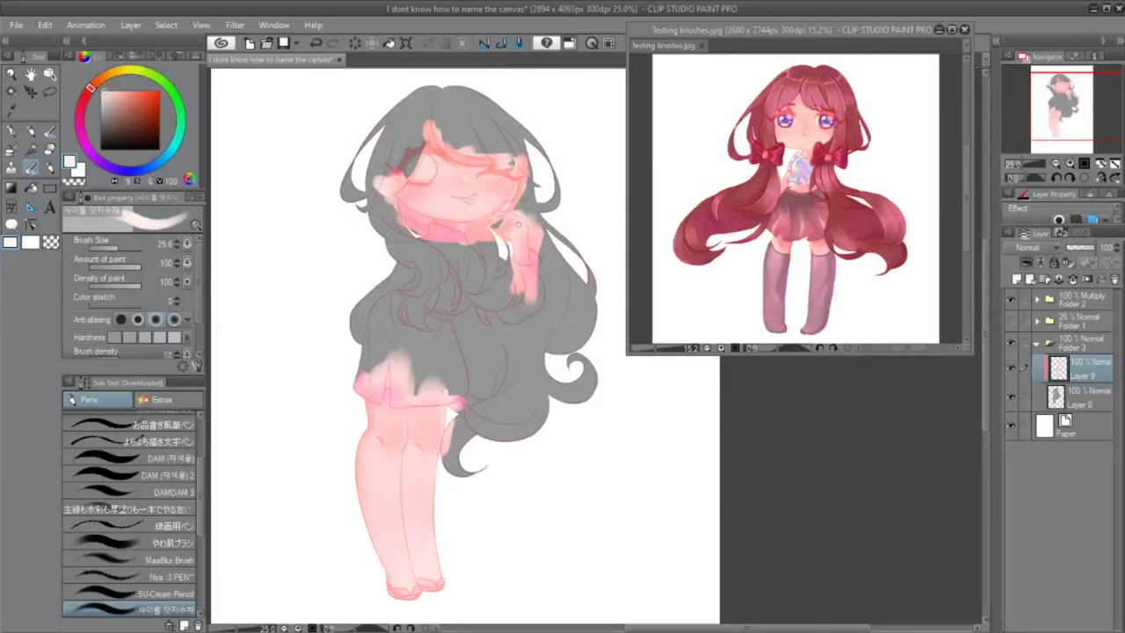
# Define the raised hand's fingers with sampled skin tones and a 15.1 brush, undoing the last stroke.
pyautogui.keyDown('alt'); pyautogui.click(502, 211); pyautogui.keyUp('alt')
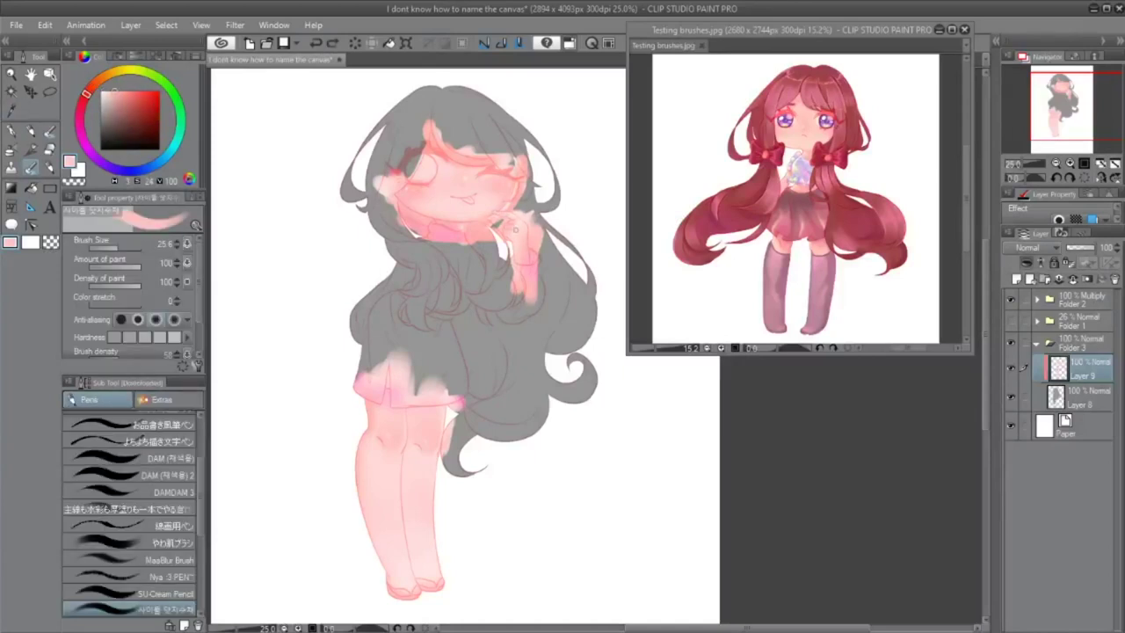
pyautogui.press('[')
pyautogui.press('[')
pyautogui.hotkey('ctrl', 'z')
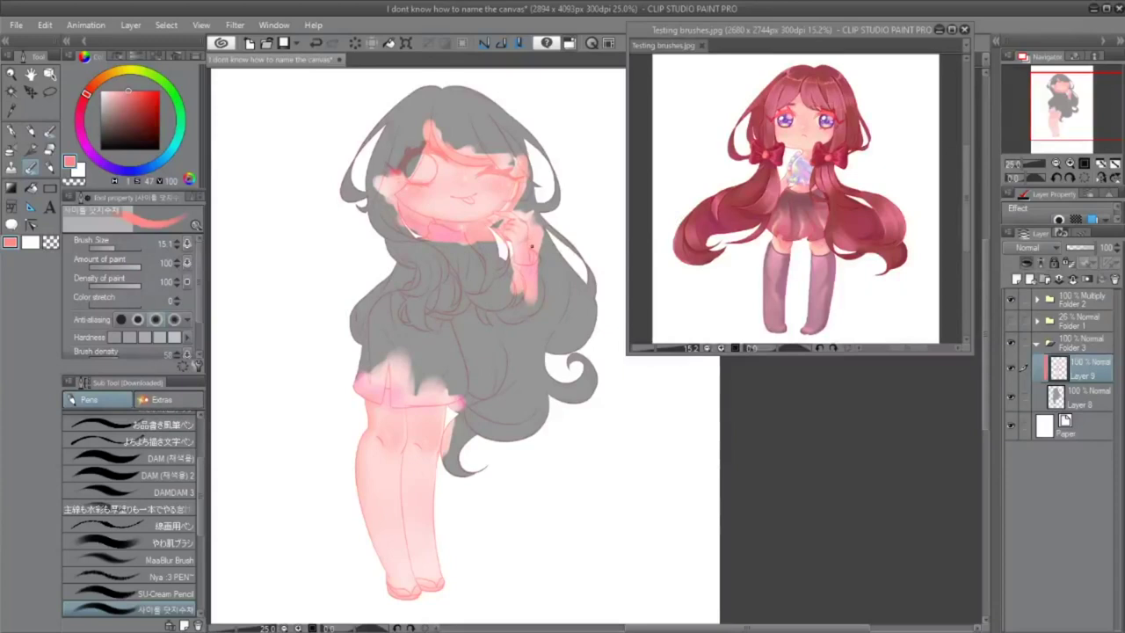
# Add a new layer above the skin layer and block in the dress and sleeves in bright pinkish red.
pyautogui.press(']')
pyautogui.press(']')
pyautogui.press(']')
pyautogui.press(']')
pyautogui.press(']')
pyautogui.hotkey('ctrl', 'shift', 'n')
pyautogui.moveTo(408, 327)
pyautogui.mouseDown()
pyautogui.moveTo(380, 350)
pyautogui.moveTo(439, 302)
pyautogui.moveTo(413, 457)
pyautogui.moveTo(369, 527)
pyautogui.moveTo(571, 351)
pyautogui.moveTo(519, 479)
pyautogui.mouseUp()
pyautogui.scroll(2, 432, 233)
pyautogui.scroll(-3, 422, 422)
pyautogui.moveTo(422, 425)
pyautogui.mouseDown()
pyautogui.moveTo(224, 413)
pyautogui.moveTo(308, 386)
pyautogui.moveTo(386, 462)
pyautogui.moveTo(348, 421)
pyautogui.moveTo(303, 426)
pyautogui.mouseUp()
# Clean up the edges of the red dress with the Hard eraser and return to the painting brush.
pyautogui.press('e')
pyautogui.moveTo(274, 466)
pyautogui.mouseDown()
pyautogui.moveTo(276, 444)
pyautogui.moveTo(224, 440)
pyautogui.moveTo(251, 453)
pyautogui.mouseUp()
pyautogui.press('p')
pyautogui.press('e')
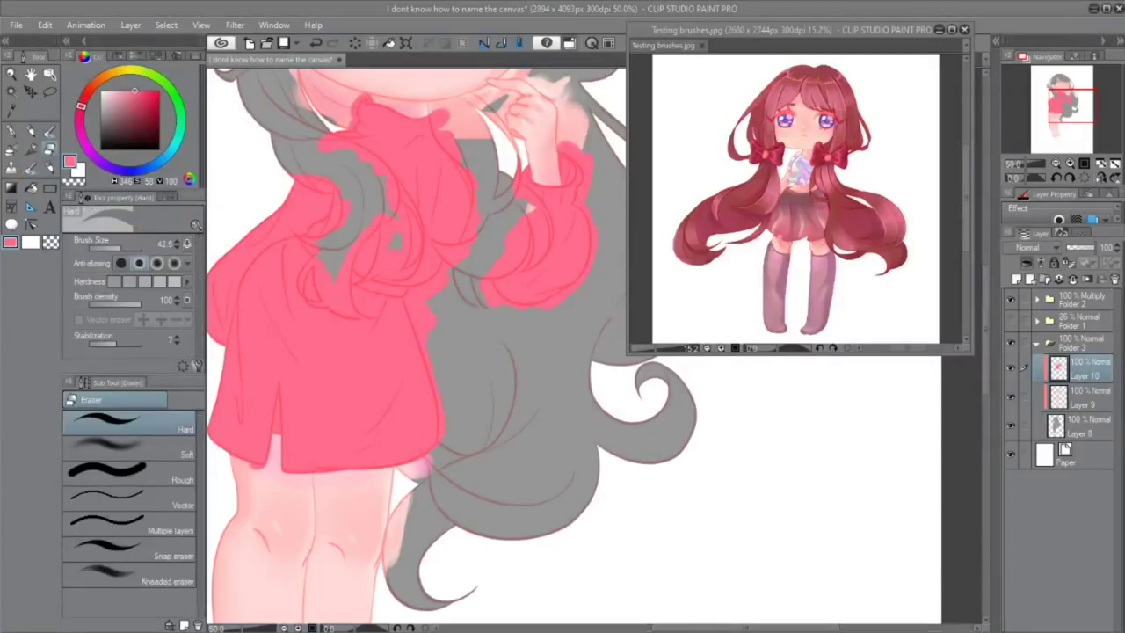
pyautogui.scroll(3, 263, 466)
pyautogui.press('b')
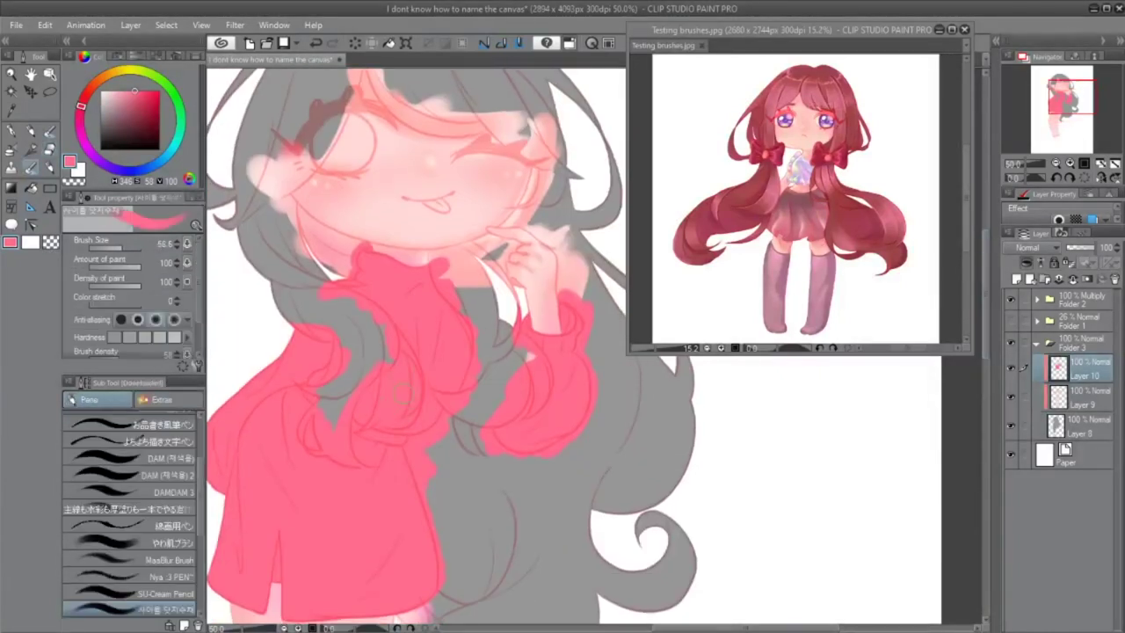
# Flip the canvas view and apply a dark red Foreground to transparent gradient from the dress hem upward.
pyautogui.press('h')
pyautogui.scroll(-2, 413, 351)
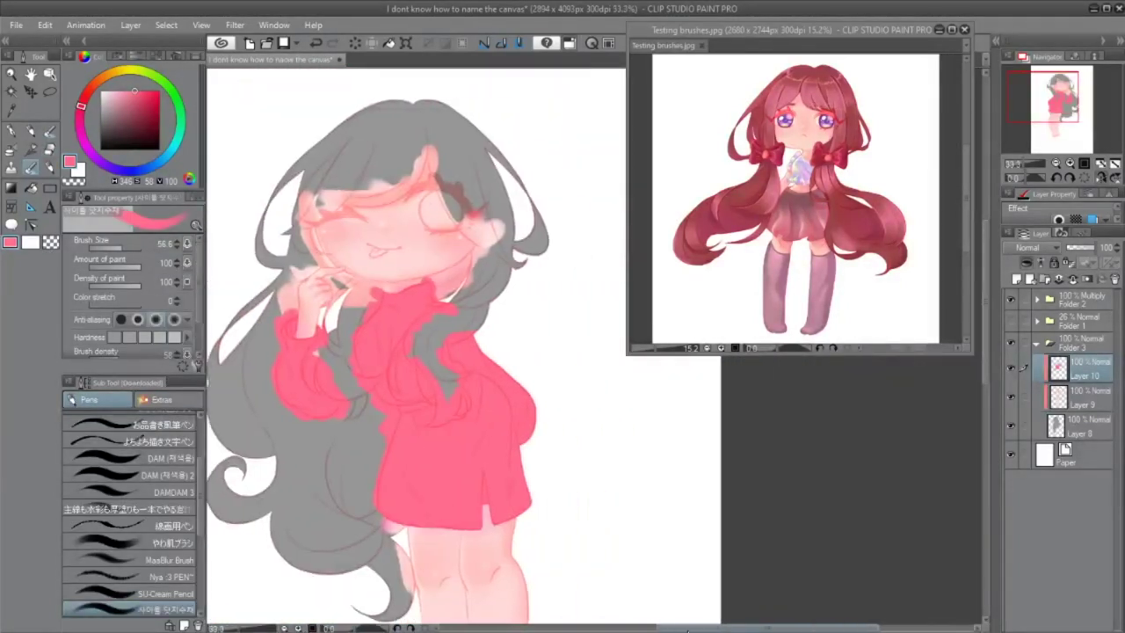
pyautogui.click(34, 192)
pyautogui.moveTo(440, 527); pyautogui.dragTo(440, 386)
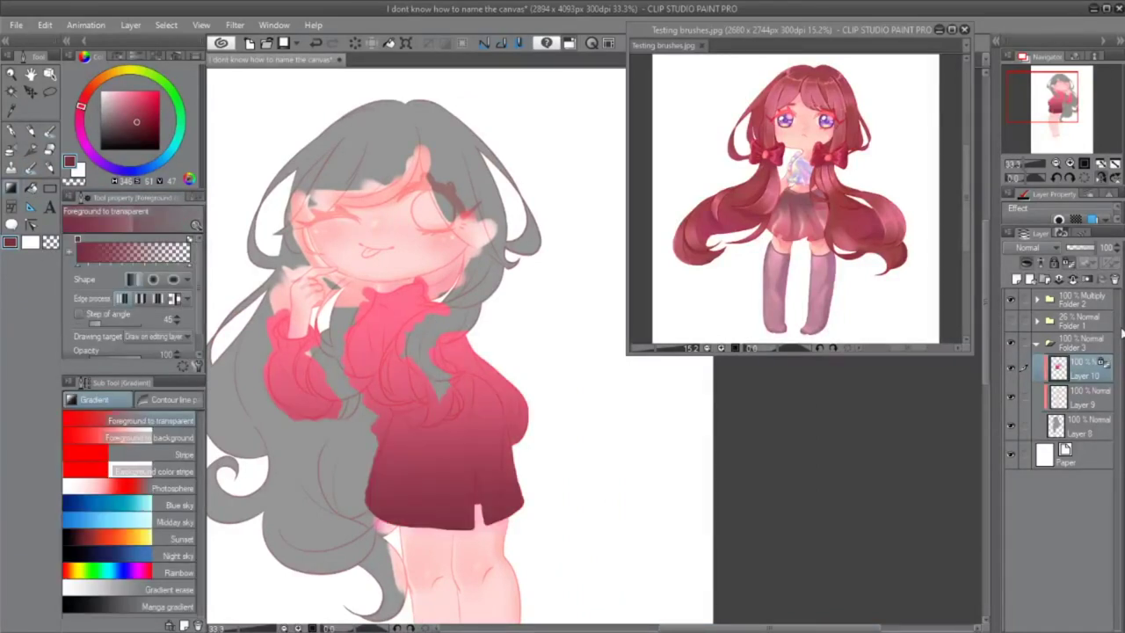
# Darken the raised sleeve to deep red, undo stray strokes and unflip the canvas view.
pyautogui.press('b')
pyautogui.moveTo(303, 321)
pyautogui.mouseDown()
pyautogui.moveTo(290, 347)
pyautogui.moveTo(271, 347)
pyautogui.moveTo(252, 374)
pyautogui.mouseUp()
pyautogui.hotkey('ctrl', 'z')
pyautogui.press('h')
pyautogui.hotkey('ctrl', 'z')
pyautogui.keyDown('alt'); pyautogui.click(378, 281); pyautogui.keyUp('alt')
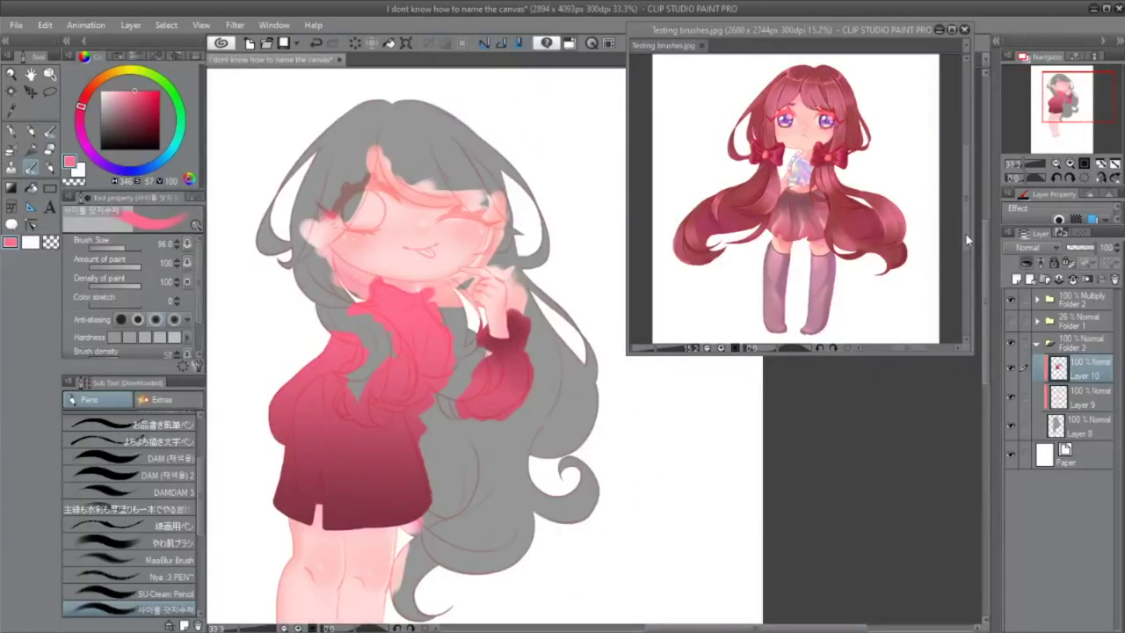
pyautogui.press('g')
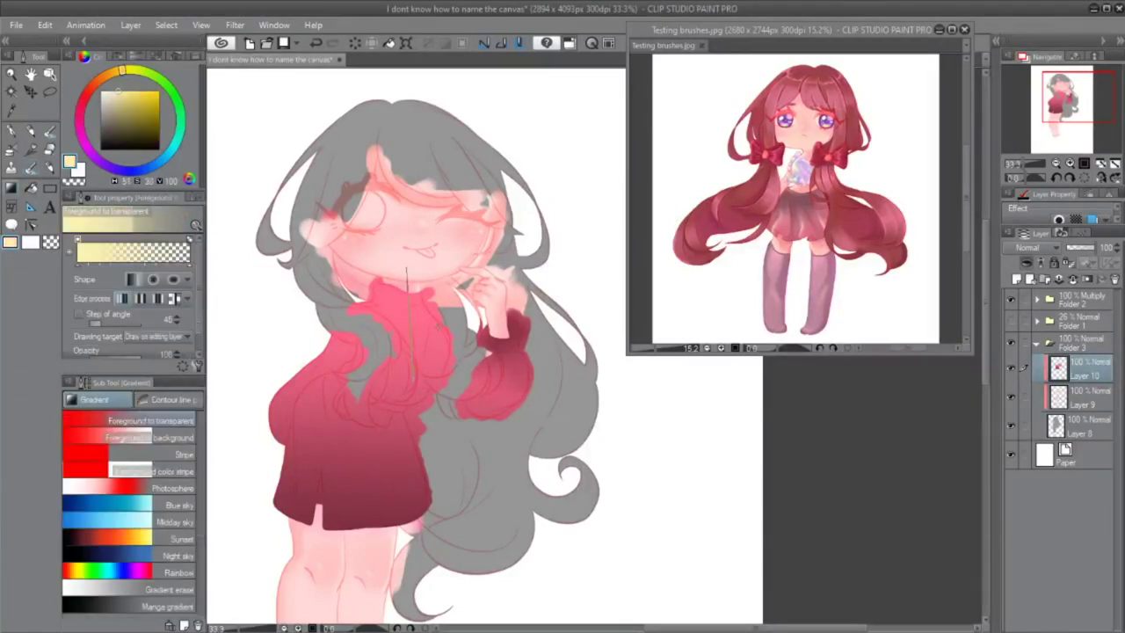
pyautogui.press('b')
pyautogui.moveTo(369, 294); pyautogui.dragTo(432, 298)
pyautogui.hotkey('ctrl', 'z')
# Add a new Multiply layer and paint darker red shading on the dress folds and raised sleeve.
pyautogui.keyDown('alt'); pyautogui.click(386, 413); pyautogui.keyUp('alt')
pyautogui.hotkey('ctrl', 'shift', 'n')
pyautogui.click(391, 409)
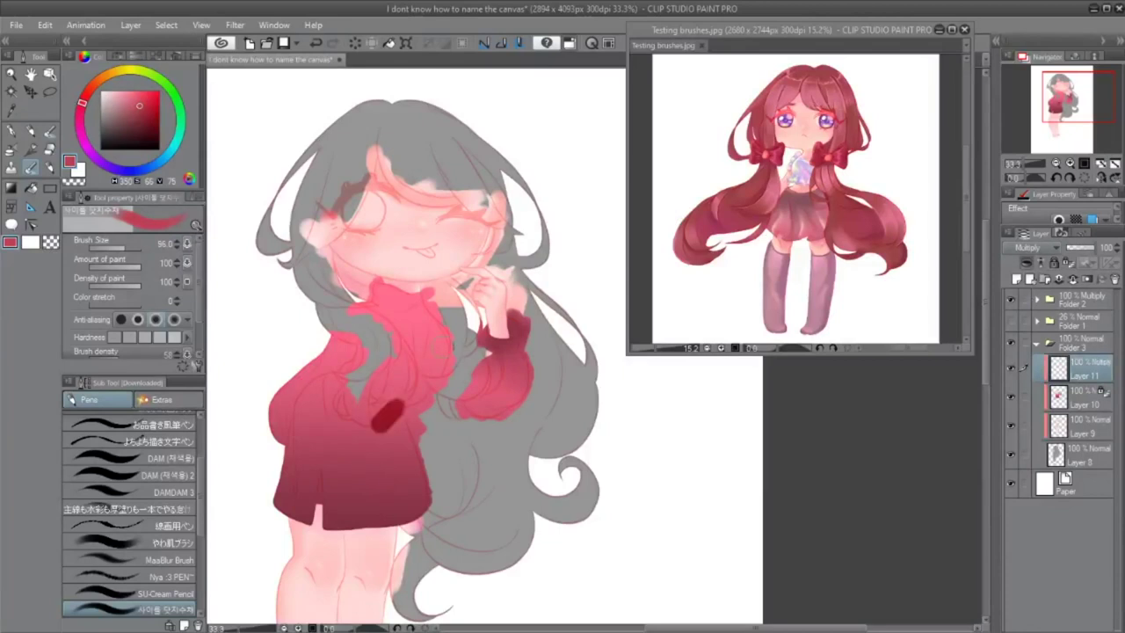
pyautogui.hotkey('ctrl', 'z')
pyautogui.keyDown('alt'); pyautogui.click(400, 386); pyautogui.keyUp('alt')
pyautogui.moveTo(458, 411)
pyautogui.mouseDown()
pyautogui.moveTo(492, 418)
pyautogui.moveTo(560, 329)
pyautogui.moveTo(529, 334)
pyautogui.mouseUp()
pyautogui.hotkey('ctrl', 'z')
pyautogui.hotkey('ctrl', 'y')
pyautogui.keyDown('alt'); pyautogui.click(288, 529); pyautogui.keyUp('alt')
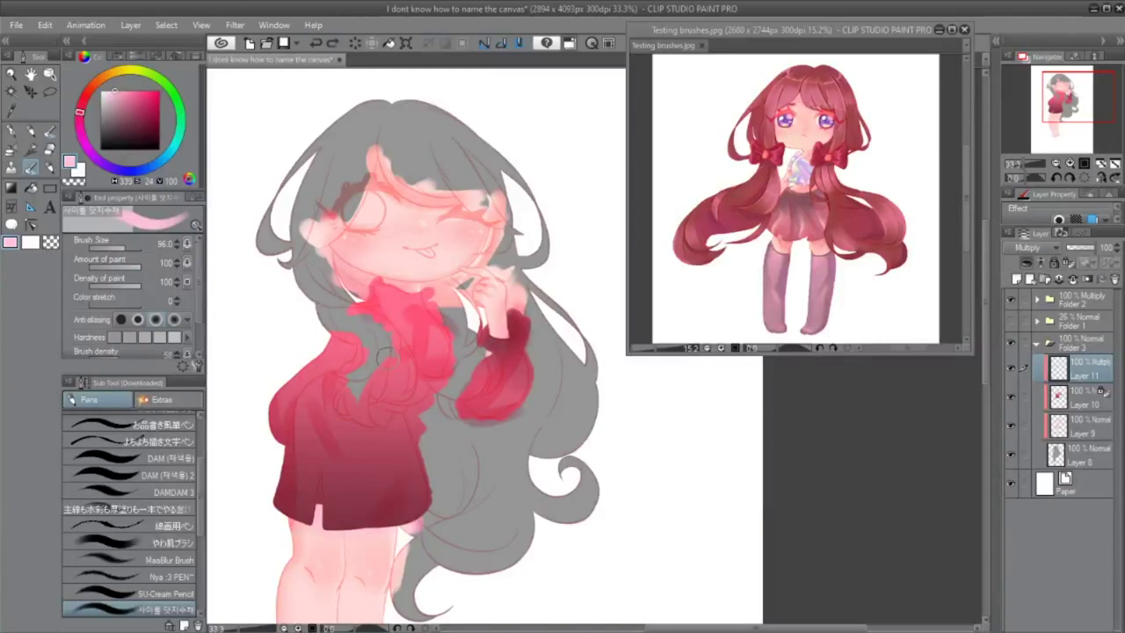
# Add another Normal layer and paint lighter pink highlights on the front of the dress.
pyautogui.keyDown('alt'); pyautogui.click(399, 353); pyautogui.keyUp('alt')
pyautogui.click(1046, 280)
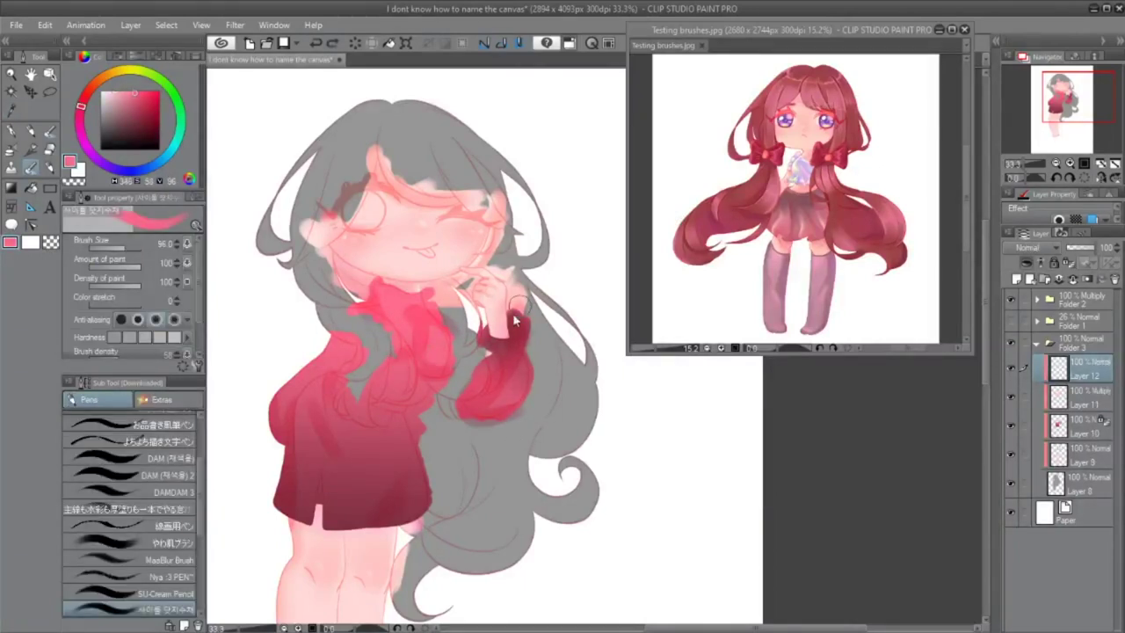
pyautogui.keyDown('alt'); pyautogui.click(518, 351); pyautogui.keyUp('alt')
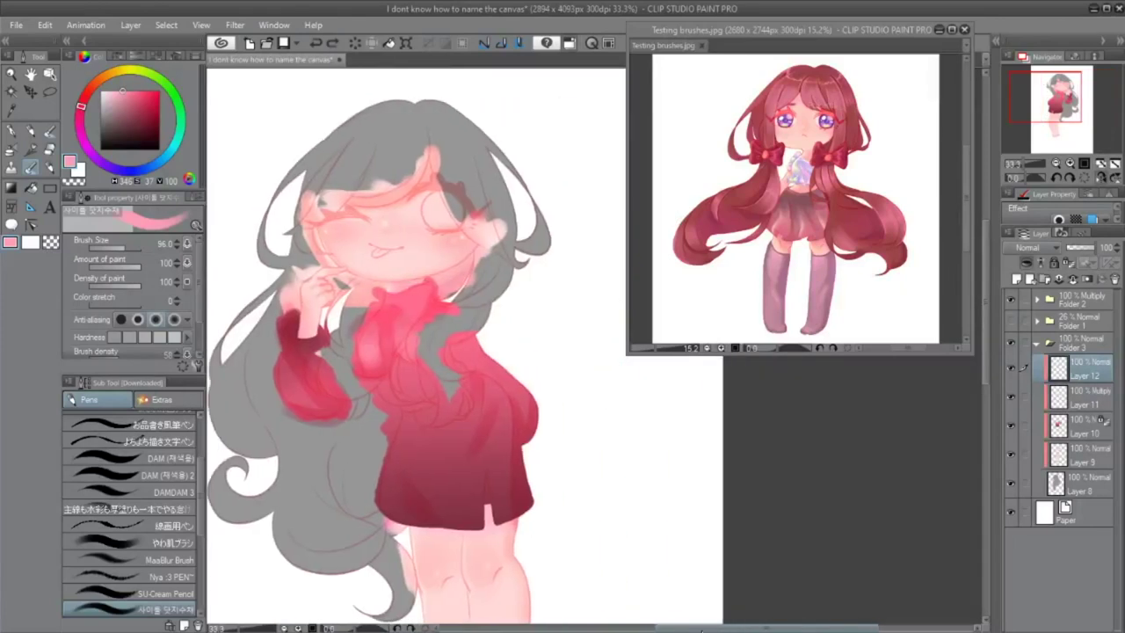
# Repaint the dress and both sleeves in flat mauve on the layer above the skin.
pyautogui.moveTo(402, 489)
pyautogui.mouseDown()
pyautogui.moveTo(442, 410)
pyautogui.moveTo(406, 474)
pyautogui.moveTo(413, 369)
pyautogui.moveTo(394, 514)
pyautogui.moveTo(481, 527)
pyautogui.moveTo(479, 432)
pyautogui.moveTo(457, 531)
pyautogui.moveTo(468, 465)
pyautogui.mouseUp()
pyautogui.scroll(1, 468, 466)
pyautogui.moveTo(475, 378)
pyautogui.mouseDown()
pyautogui.moveTo(413, 293)
pyautogui.moveTo(474, 413)
pyautogui.mouseUp()
pyautogui.moveTo(413, 255)
pyautogui.mouseDown()
pyautogui.moveTo(334, 387)
pyautogui.moveTo(422, 352)
pyautogui.mouseUp()
pyautogui.moveTo(475, 343)
pyautogui.mouseDown()
pyautogui.moveTo(433, 222)
pyautogui.moveTo(548, 222)
pyautogui.mouseUp()
pyautogui.moveTo(352, 299)
pyautogui.mouseDown()
pyautogui.moveTo(413, 167)
pyautogui.moveTo(492, 141)
pyautogui.moveTo(377, 167)
pyautogui.mouseUp()
pyautogui.moveTo(321, 198); pyautogui.dragTo(299, 255)
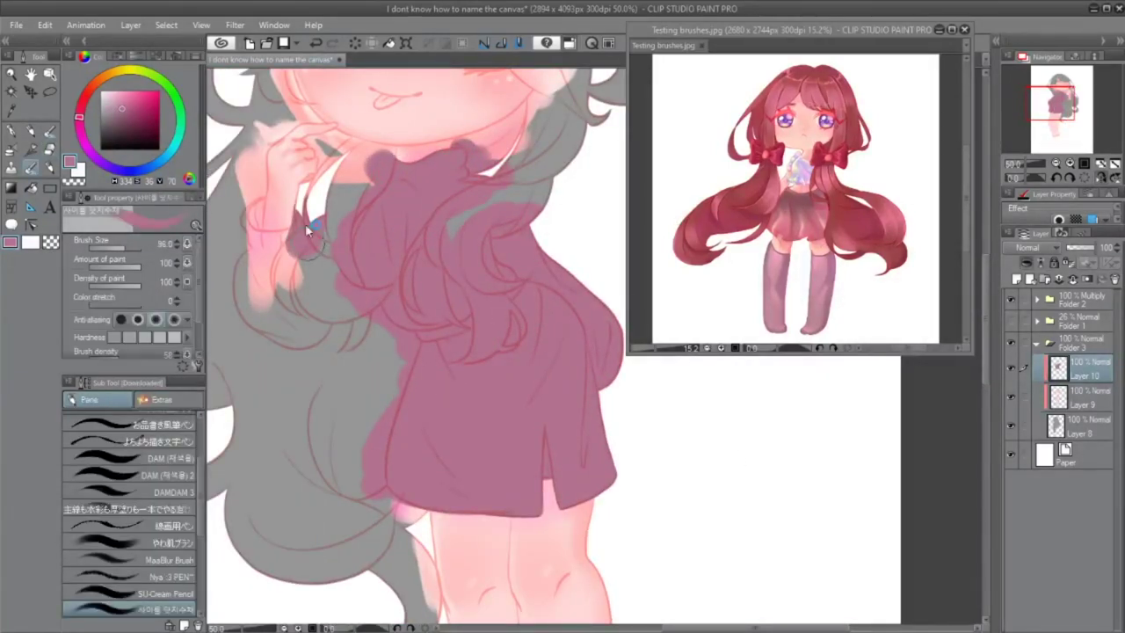
pyautogui.moveTo(254, 185)
pyautogui.mouseDown()
pyautogui.moveTo(281, 282)
pyautogui.moveTo(334, 360)
pyautogui.mouseUp()
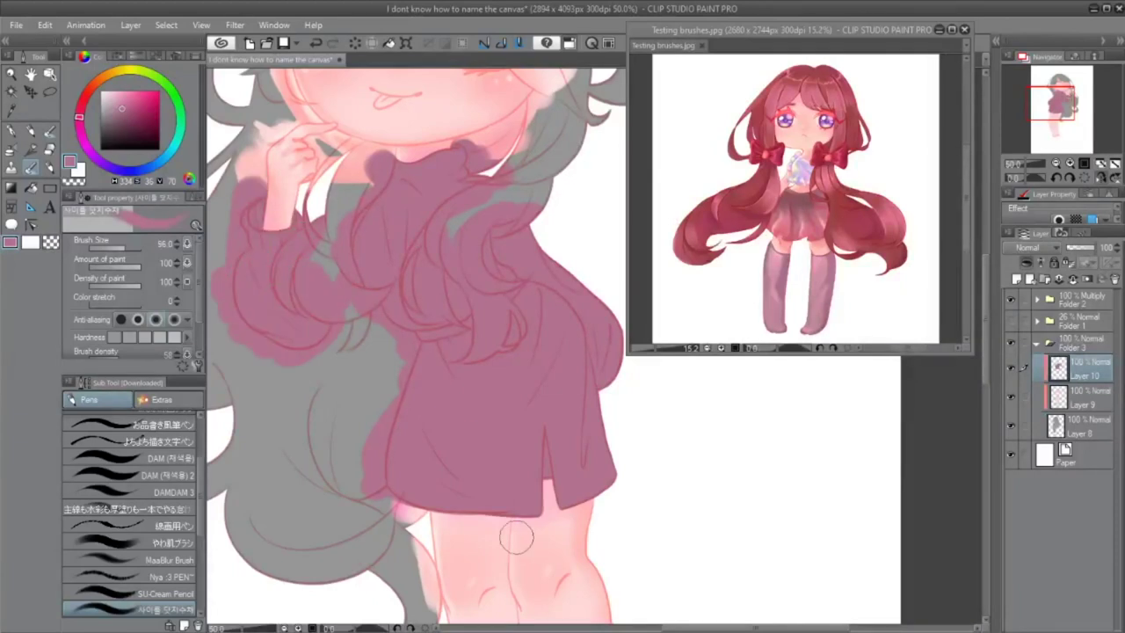
# Lock the dress layer's transparent pixels and paint darker mauve shading on the dress and sleeves.
pyautogui.scroll(-2, 432, 400)
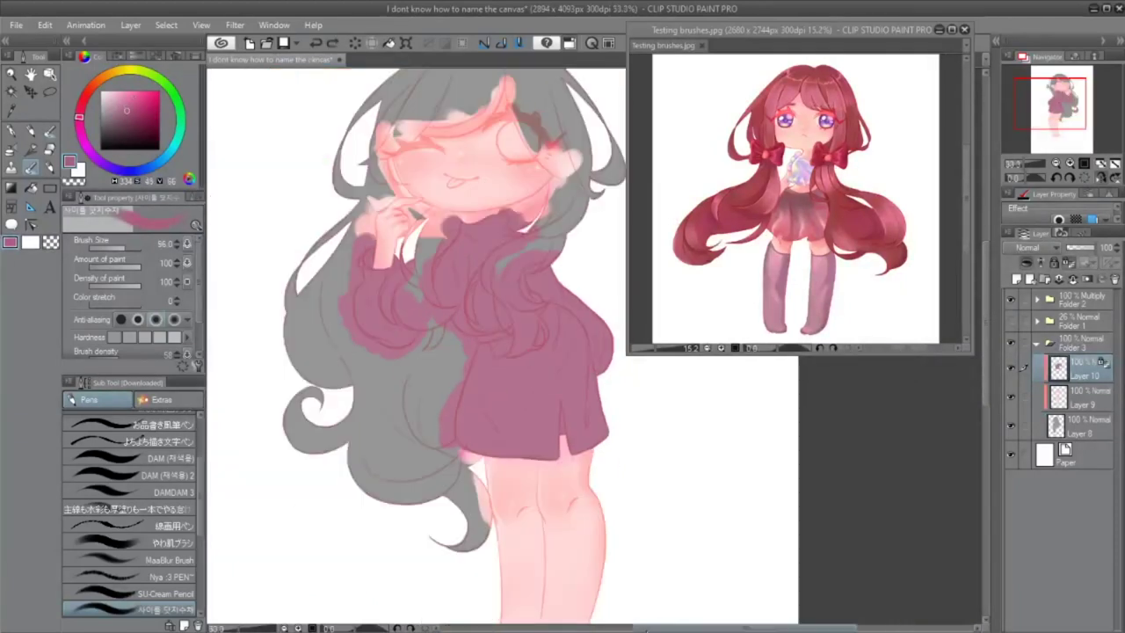
pyautogui.moveTo(475, 352); pyautogui.dragTo(472, 435)
pyautogui.moveTo(380, 431); pyautogui.dragTo(374, 411)
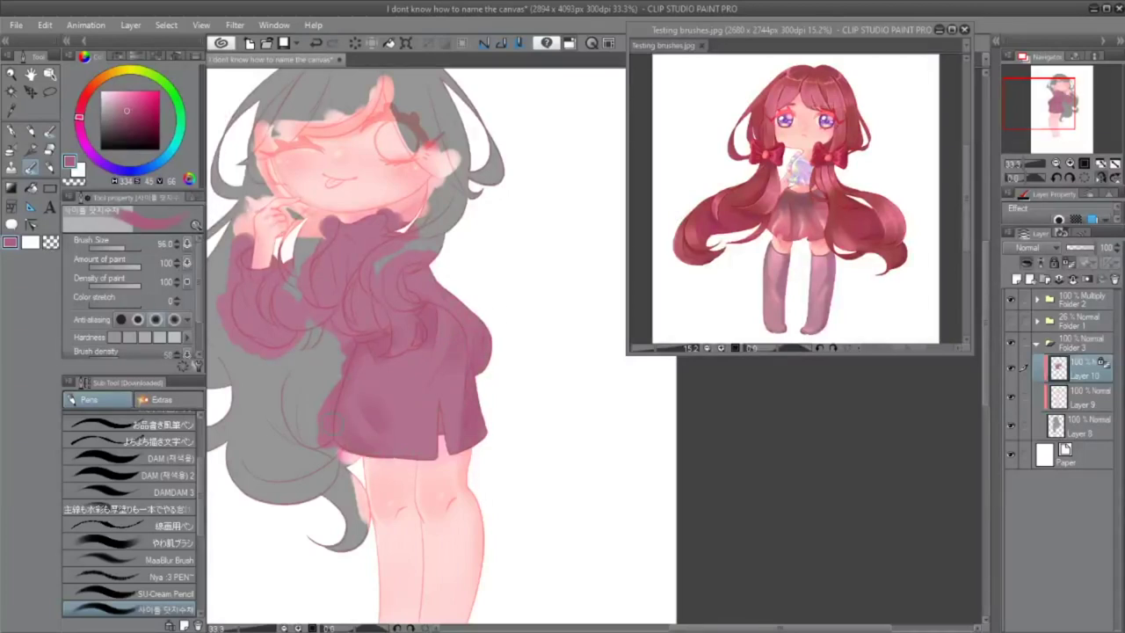
pyautogui.moveTo(333, 316); pyautogui.dragTo(492, 311)
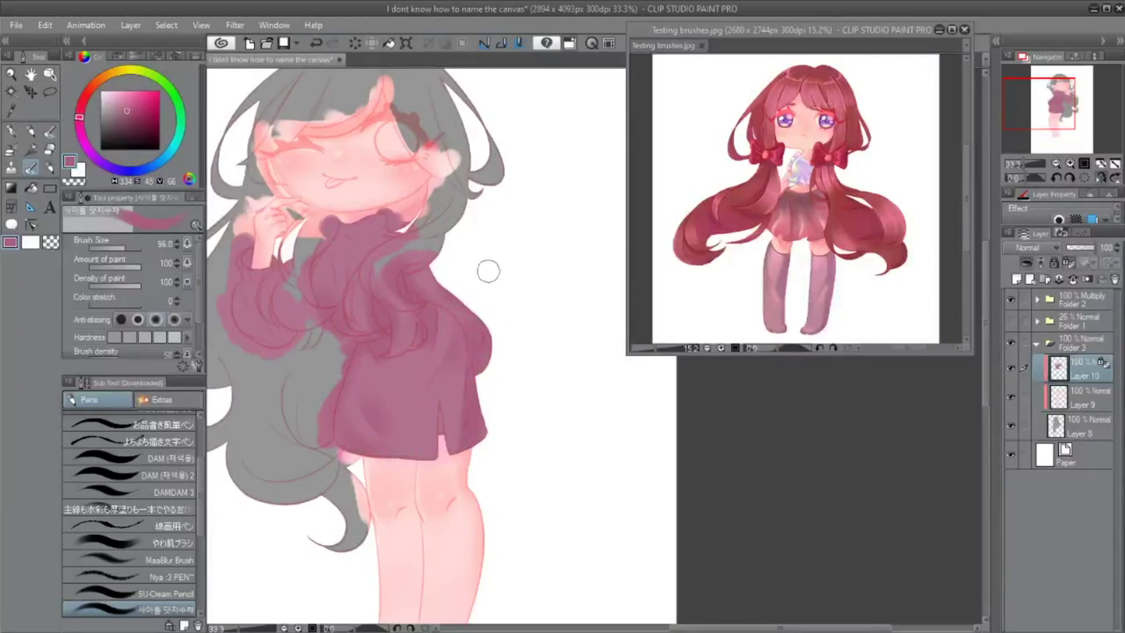
# Paint more mauve shading on the raised sleeve and dress folds, undoing the last stroke.
pyautogui.moveTo(236, 332); pyautogui.dragTo(299, 347)
pyautogui.moveTo(257, 299); pyautogui.dragTo(273, 264)
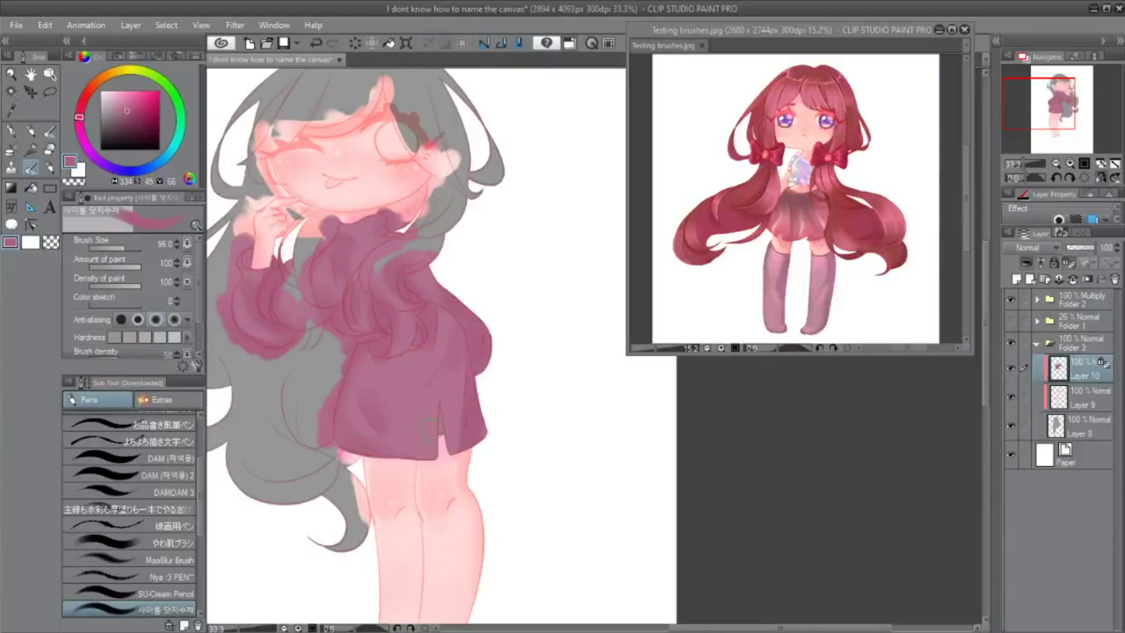
pyautogui.keyDown('alt'); pyautogui.click(481, 309); pyautogui.keyUp('alt')
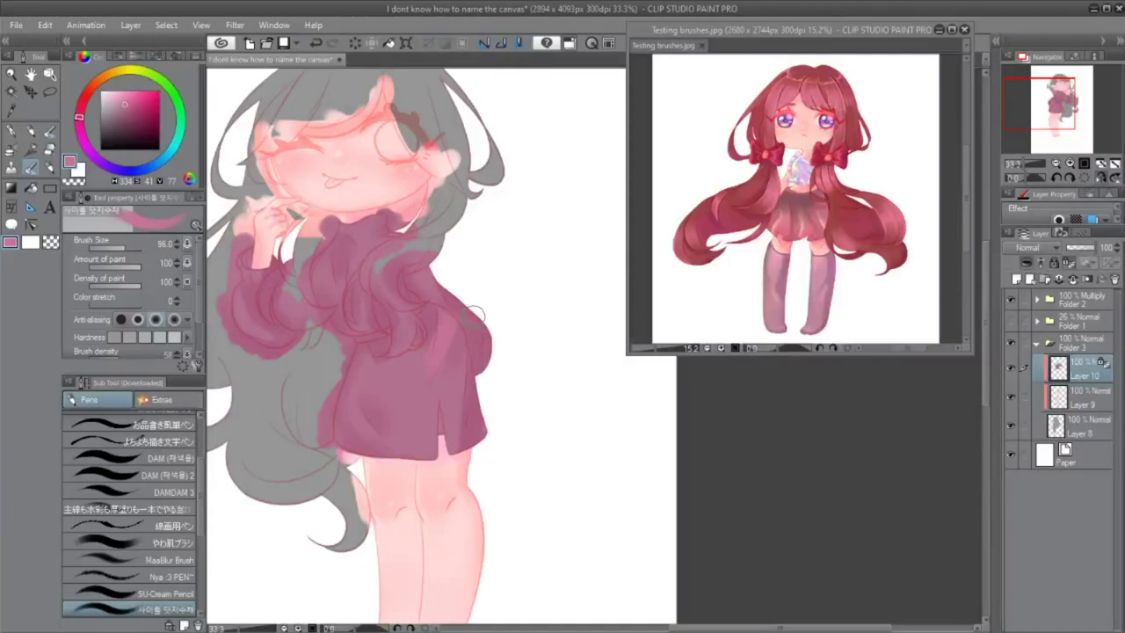
pyautogui.hotkey('ctrl', 'z')
pyautogui.scroll(-5, 472, 314)
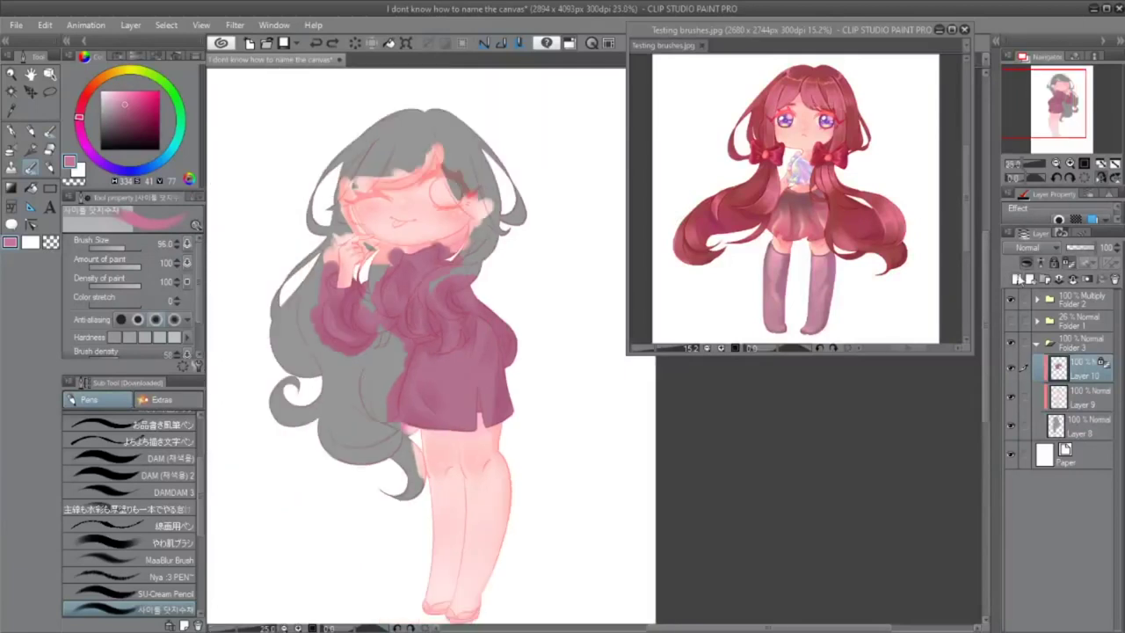
pyautogui.scroll(2, 422, 351)
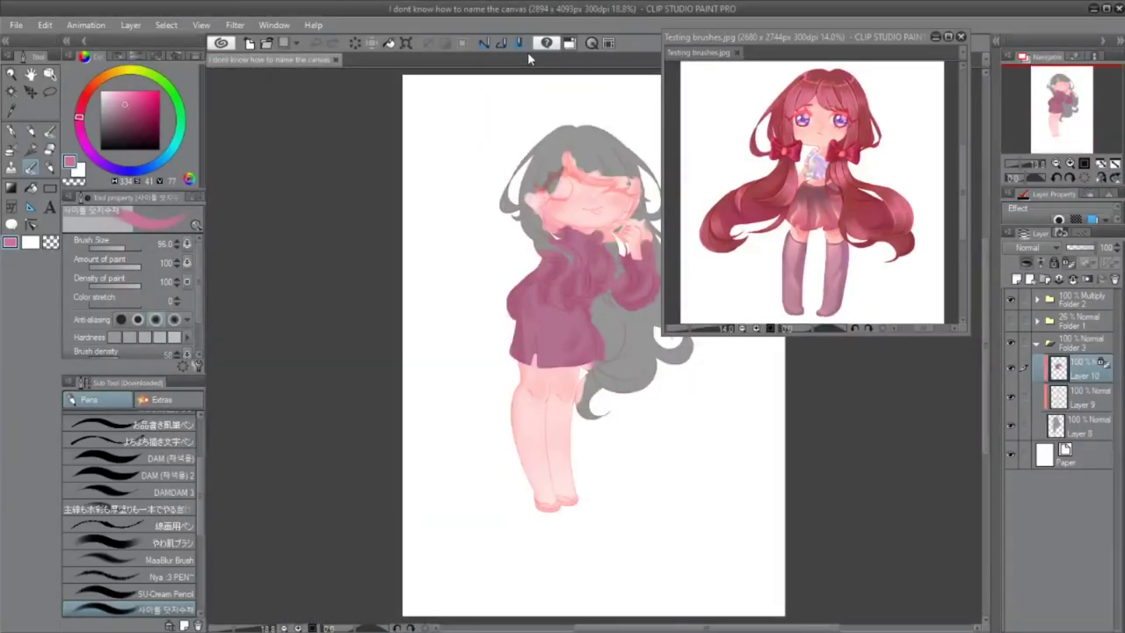
# Restore the canvas's unflipped view and add a new layer above the dress layer.
pyautogui.press('h')
pyautogui.moveTo(684, 622); pyautogui.dragTo(718, 623)
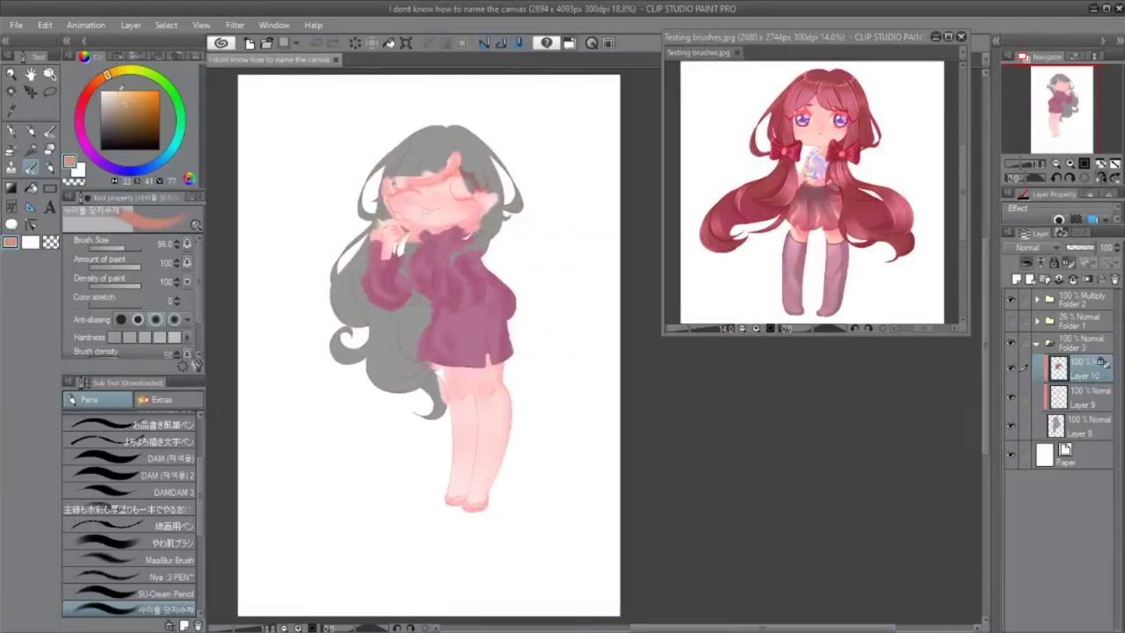
pyautogui.hotkey('ctrl', 'shift', 'n')
pyautogui.moveTo(373, 180); pyautogui.dragTo(453, 158)
pyautogui.hotkey('ctrl', 'z')
pyautogui.press('Delete')
pyautogui.click(120, 71)
pyautogui.click(120, 90)
pyautogui.moveTo(443, 136)
pyautogui.mouseDown()
pyautogui.moveTo(419, 166)
pyautogui.moveTo(390, 155)
pyautogui.moveTo(386, 193)
pyautogui.mouseUp()
pyautogui.hotkey('ctrl', 'z')
pyautogui.hotkey('ctrl', 'z')
pyautogui.hotkey('ctrl', 'z')
pyautogui.keyDown('alt'); pyautogui.click(421, 156); pyautogui.keyUp('alt')
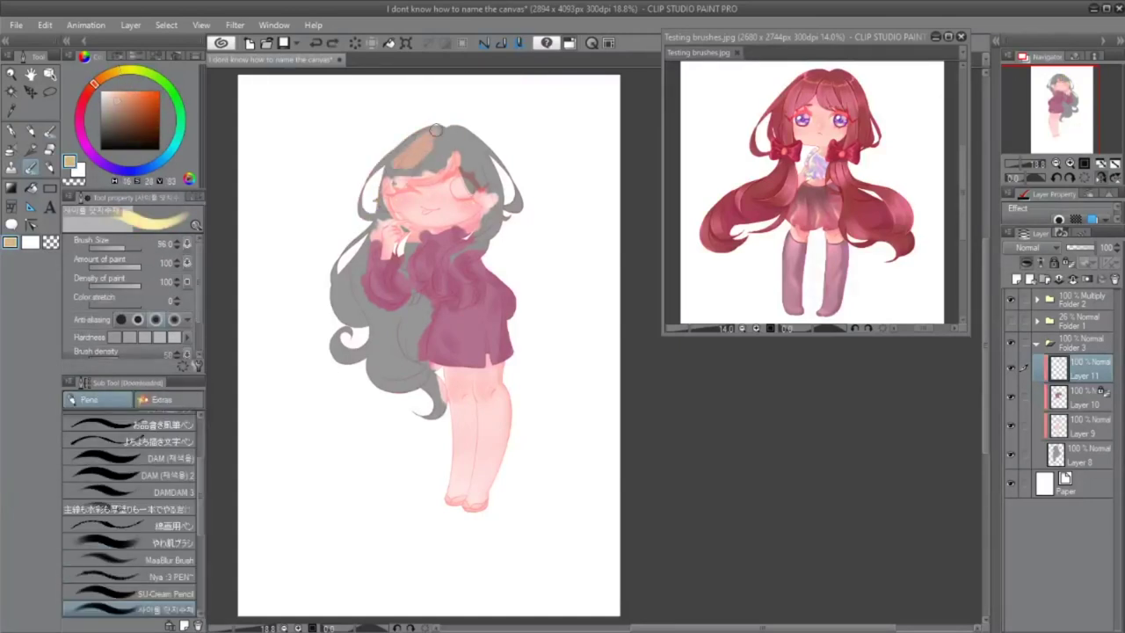
pyautogui.moveTo(404, 149); pyautogui.dragTo(433, 154)
pyautogui.hotkey('ctrl', 'z')
# Paint the fringe, crown and both side sections of the hair in flat salmon pink on the new layer.
pyautogui.moveTo(356, 218); pyautogui.dragTo(422, 155)
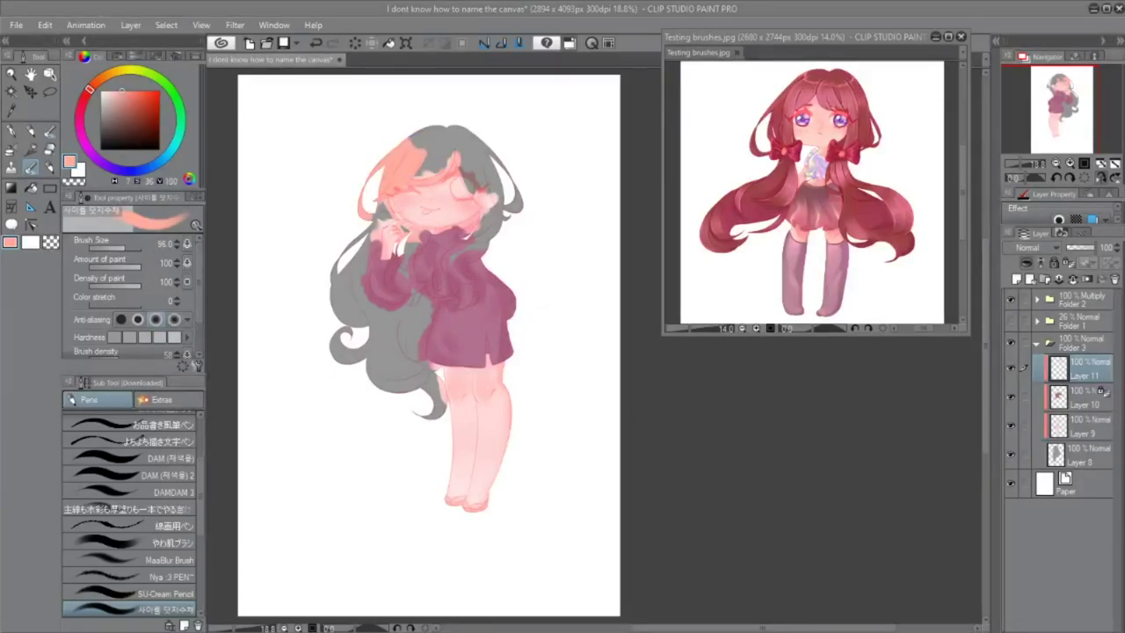
pyautogui.moveTo(411, 132)
pyautogui.mouseDown()
pyautogui.moveTo(444, 154)
pyautogui.moveTo(426, 176)
pyautogui.mouseUp()
pyautogui.hotkey('ctrl', '+')
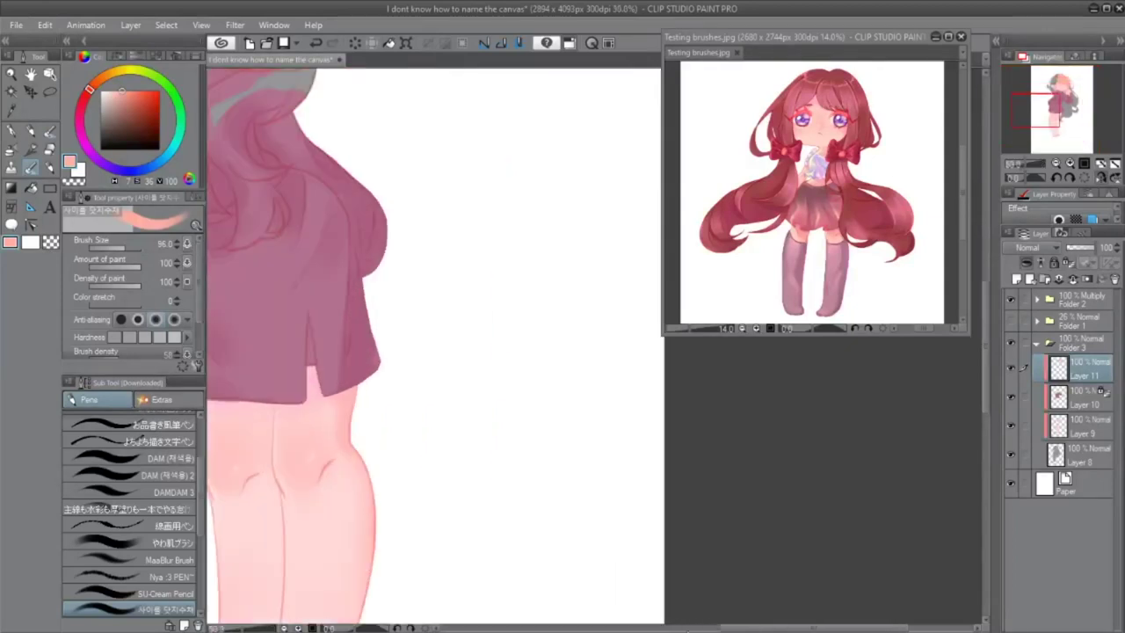
pyautogui.scroll(3, 986, 322)
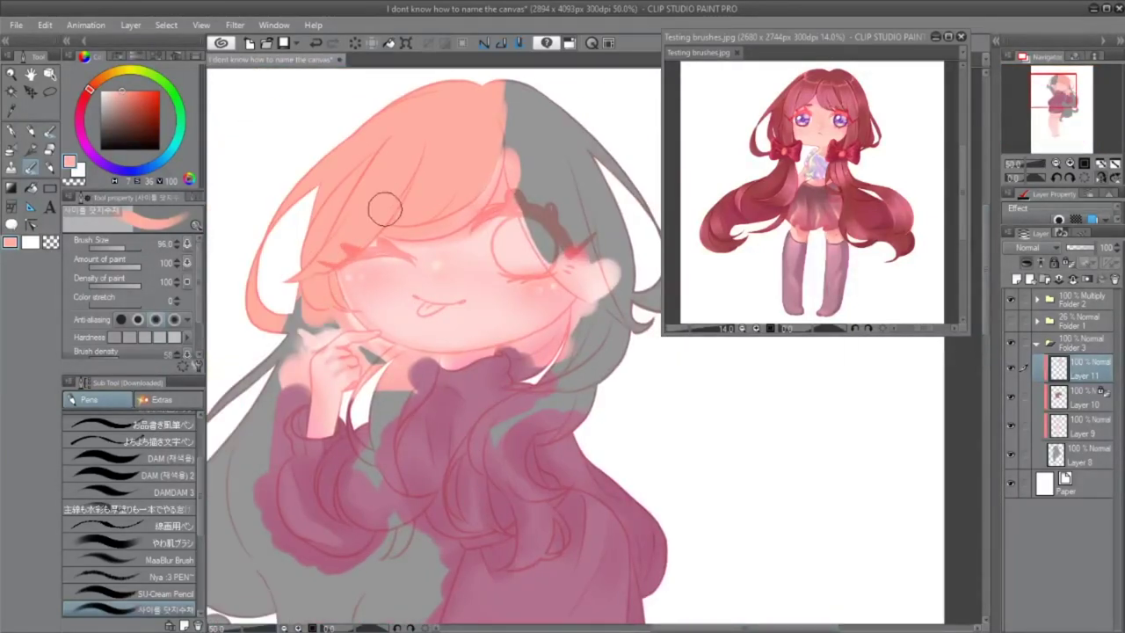
pyautogui.moveTo(525, 118)
pyautogui.mouseDown()
pyautogui.moveTo(591, 199)
pyautogui.moveTo(632, 311)
pyautogui.moveTo(571, 163)
pyautogui.mouseUp()
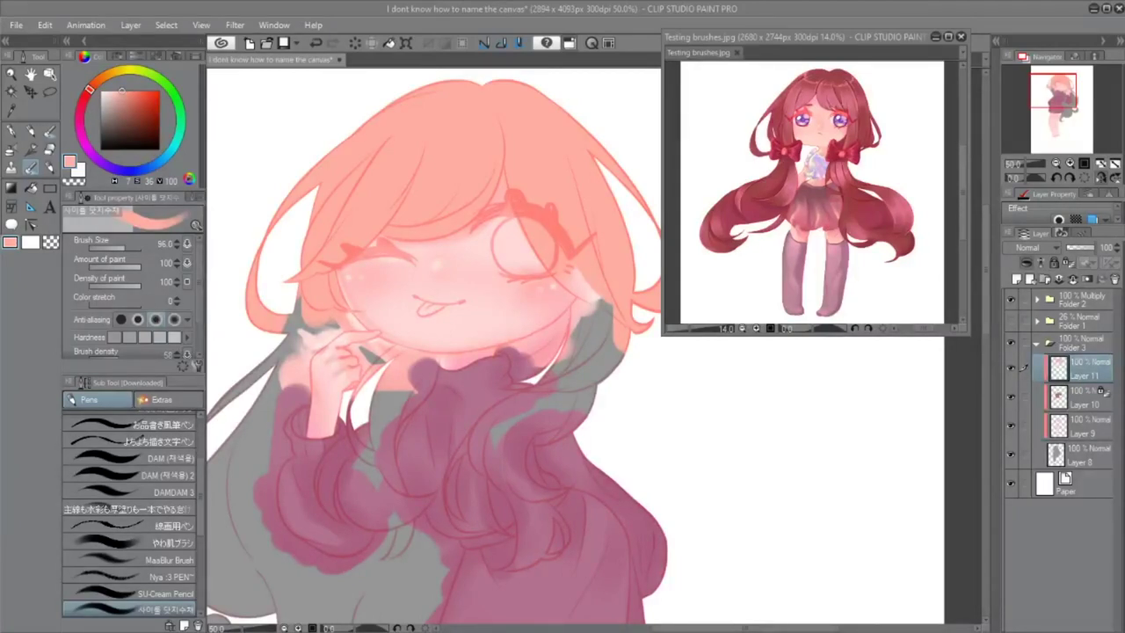
pyautogui.hscroll(3, 431, 352)
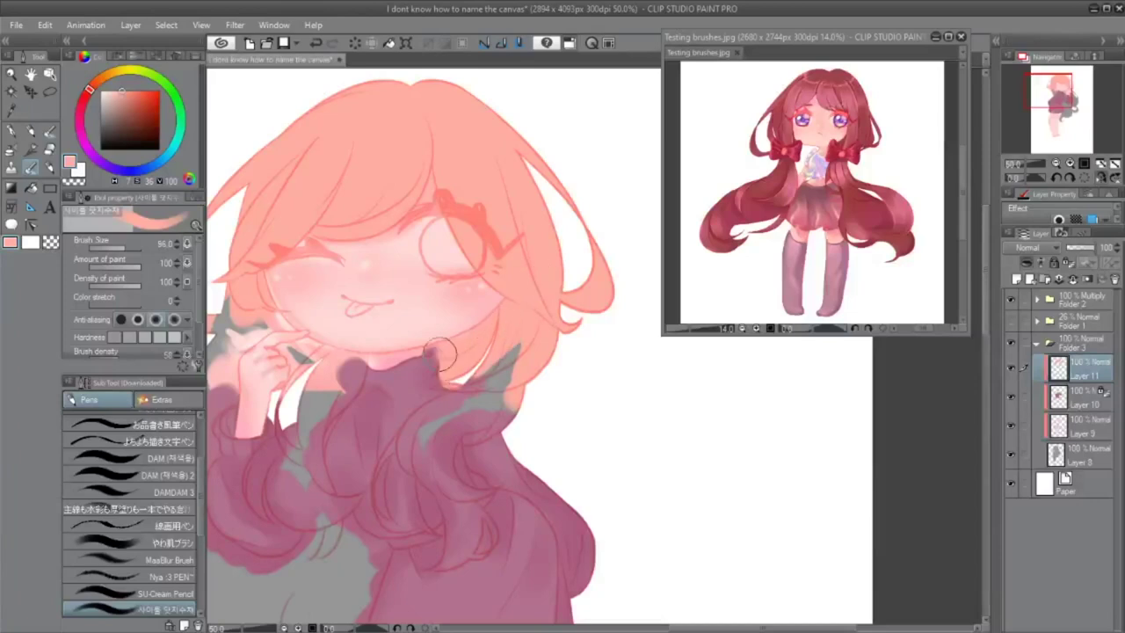
# Paint the hair beside the neck and the lock falling over the dress front in salmon, erasing overspill.
pyautogui.press('e')
pyautogui.press('b')
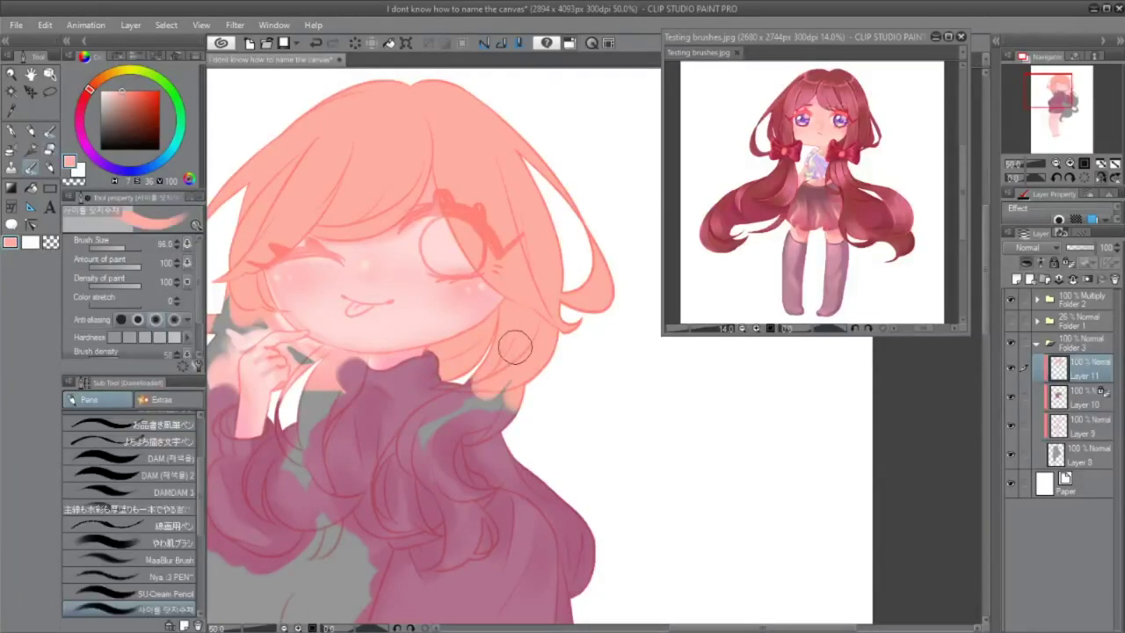
pyautogui.moveTo(448, 382); pyautogui.dragTo(444, 422)
pyautogui.press('e')
pyautogui.moveTo(452, 376); pyautogui.dragTo(404, 479)
pyautogui.press('b')
pyautogui.moveTo(505, 386)
pyautogui.mouseDown()
pyautogui.moveTo(466, 439)
pyautogui.moveTo(483, 514)
pyautogui.mouseUp()
pyautogui.press('e')
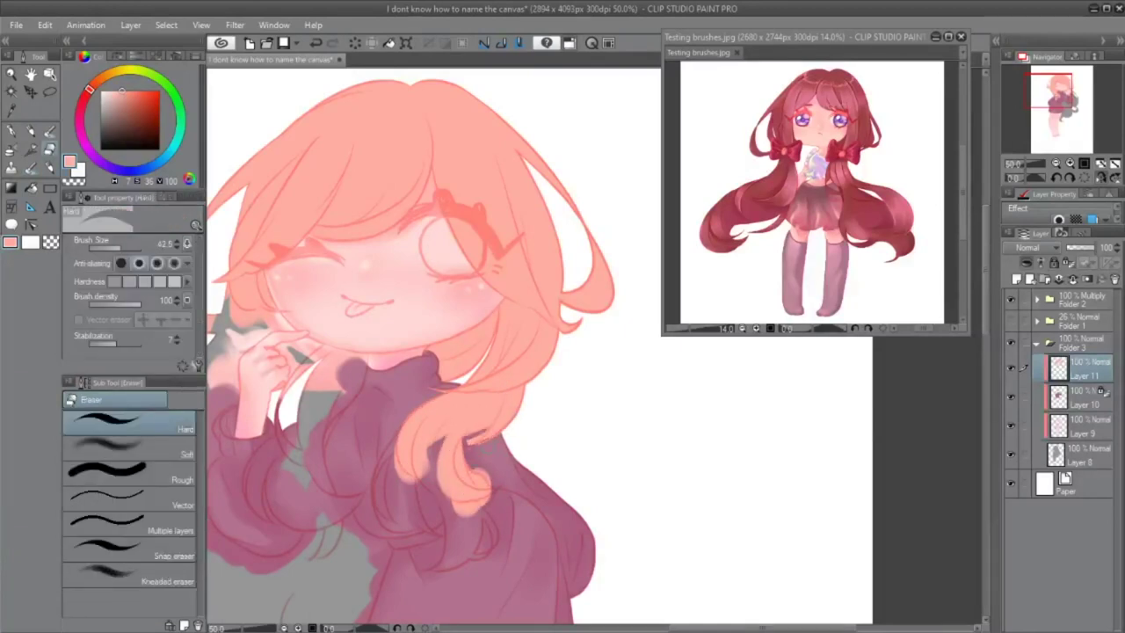
pyautogui.moveTo(489, 436)
pyautogui.mouseDown()
pyautogui.moveTo(513, 421)
pyautogui.moveTo(484, 476)
pyautogui.mouseUp()
# Shape the outer curl of the front lock into a clean point, alternating paint and Hard eraser.
pyautogui.press('b')
pyautogui.moveTo(506, 392)
pyautogui.mouseDown()
pyautogui.moveTo(469, 434)
pyautogui.moveTo(471, 492)
pyautogui.moveTo(460, 448)
pyautogui.moveTo(455, 481)
pyautogui.moveTo(506, 483)
pyautogui.mouseUp()
pyautogui.press('e')
pyautogui.press('b')
pyautogui.press('[')
pyautogui.press('e')
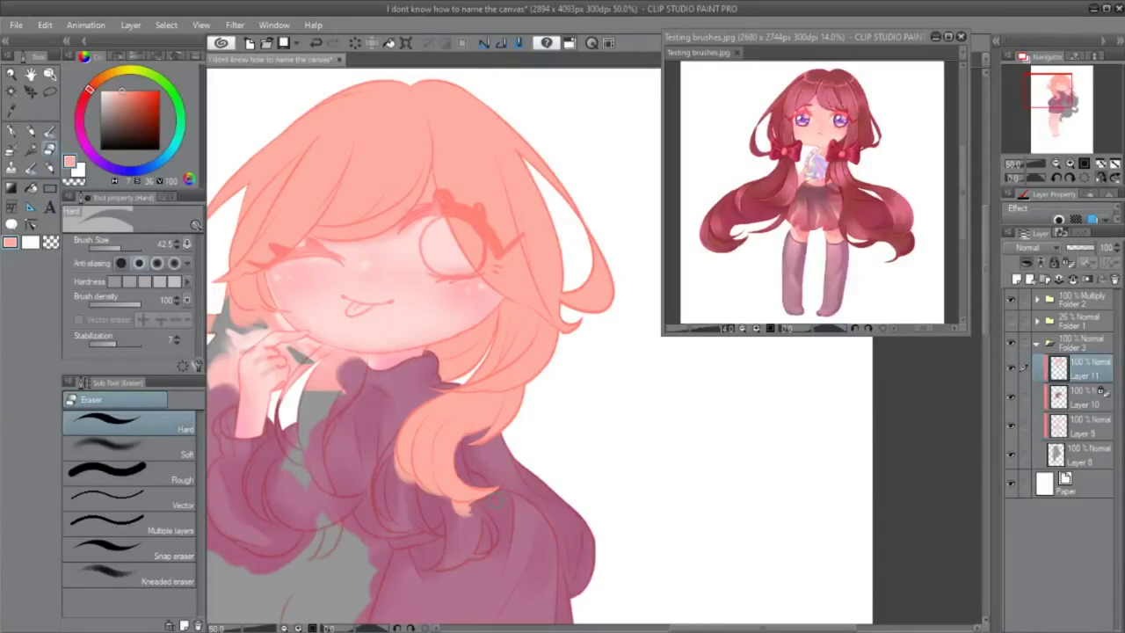
# Extend the front lock with a pointed lower tip and a small curved strand, erasing the excess along the line art.
pyautogui.press('b')
pyautogui.moveTo(450, 448)
pyautogui.mouseDown()
pyautogui.moveTo(457, 545)
pyautogui.moveTo(439, 566)
pyautogui.moveTo(443, 523)
pyautogui.mouseUp()
pyautogui.press('e')
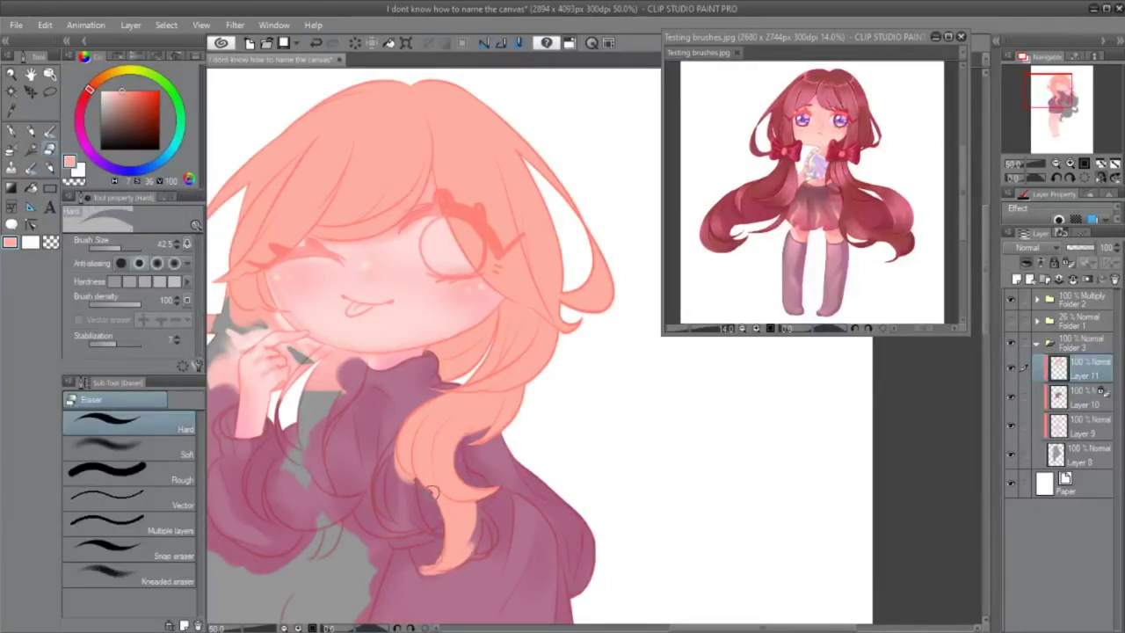
pyautogui.moveTo(443, 541); pyautogui.dragTo(434, 566)
pyautogui.press('b')
pyautogui.moveTo(457, 509)
pyautogui.mouseDown()
pyautogui.moveTo(479, 558)
pyautogui.moveTo(426, 573)
pyautogui.moveTo(461, 569)
pyautogui.mouseUp()
pyautogui.press('e')
pyautogui.press('b')
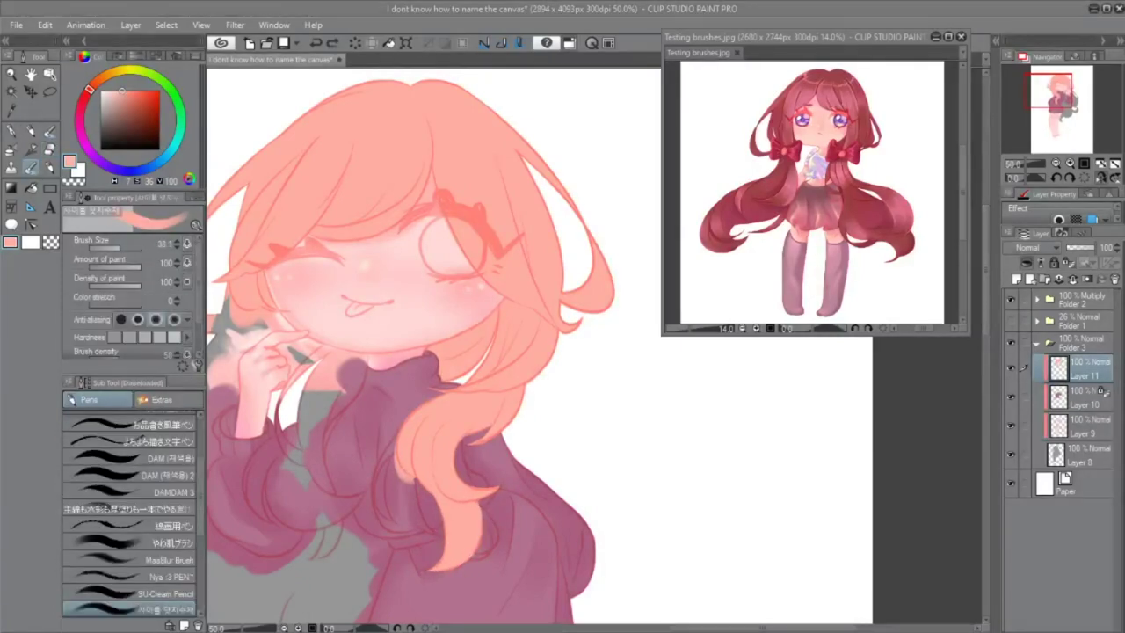
pyautogui.press('e')
pyautogui.moveTo(483, 503)
pyautogui.mouseDown()
pyautogui.moveTo(479, 558)
pyautogui.moveTo(499, 544)
pyautogui.mouseUp()
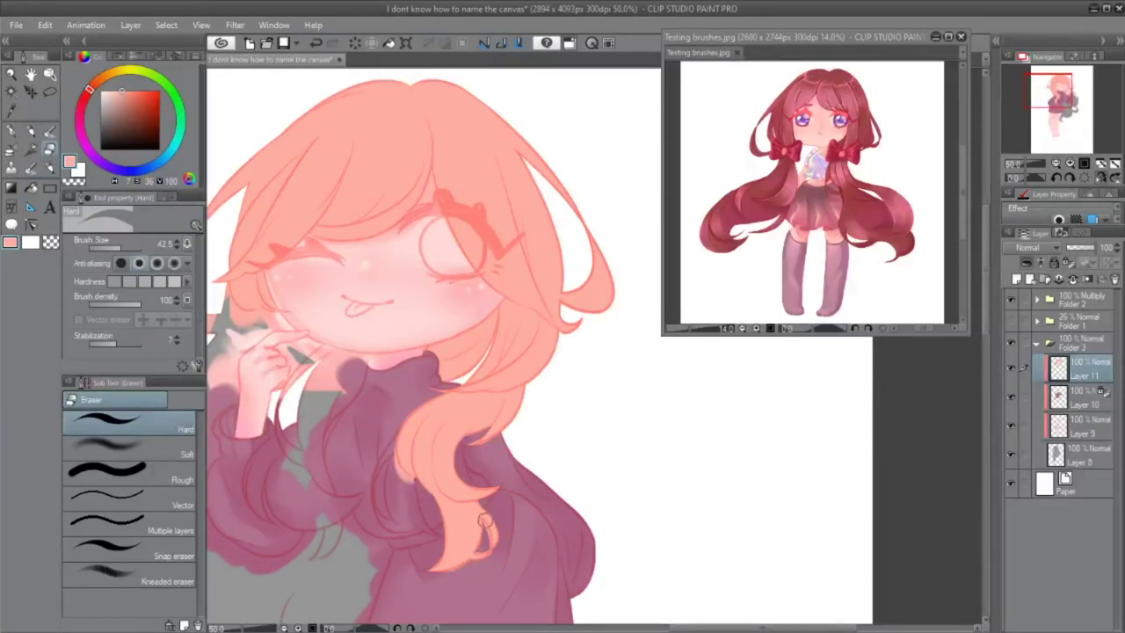
pyautogui.press('b')
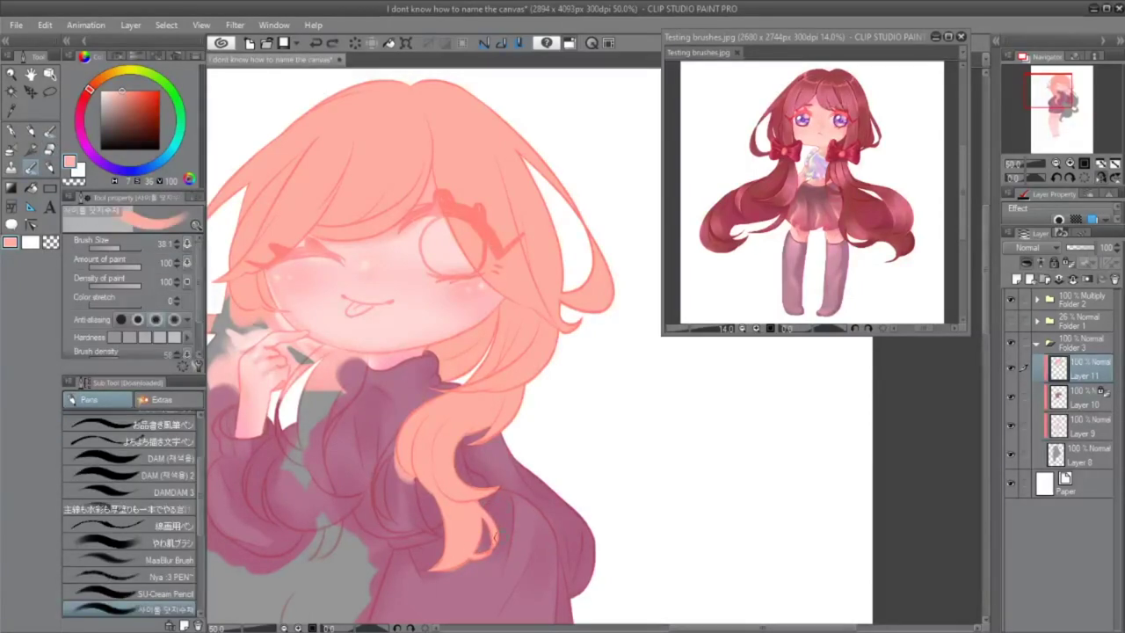
# Paint the inner strand of the front lock in salmon and clean its edges and gaps with the eraser.
pyautogui.moveTo(391, 461)
pyautogui.mouseDown()
pyautogui.moveTo(399, 526)
pyautogui.moveTo(412, 529)
pyautogui.mouseUp()
pyautogui.moveTo(408, 479); pyautogui.dragTo(439, 540)
pyautogui.moveTo(400, 433)
pyautogui.mouseDown()
pyautogui.moveTo(394, 528)
pyautogui.moveTo(447, 541)
pyautogui.moveTo(436, 536)
pyautogui.mouseUp()
pyautogui.press('e')
pyautogui.moveTo(406, 418)
pyautogui.mouseDown()
pyautogui.moveTo(379, 460)
pyautogui.moveTo(376, 526)
pyautogui.mouseUp()
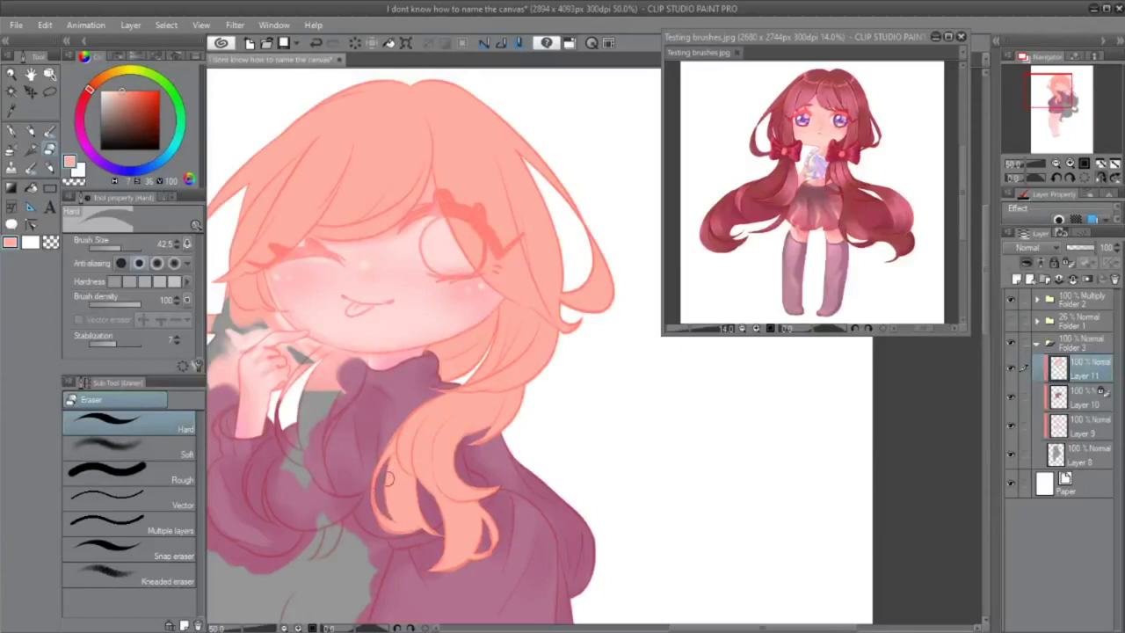
pyautogui.moveTo(378, 507); pyautogui.dragTo(382, 520)
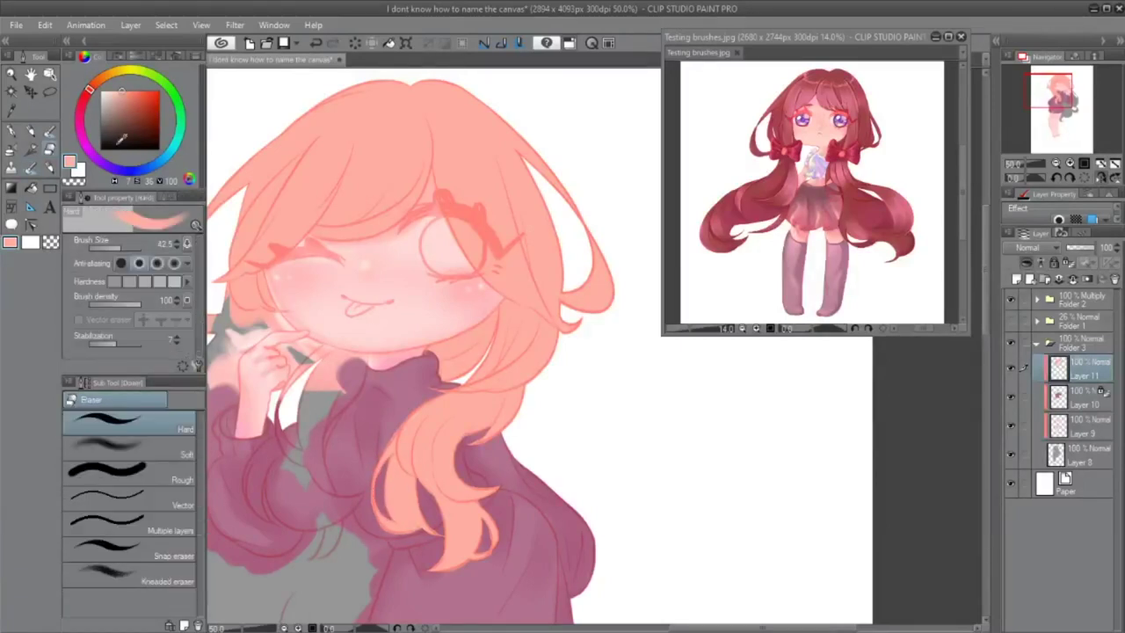
# Paint the hair between the raised hand and neck, bringing its lock down over the sleeve in salmon.
pyautogui.moveTo(318, 357)
pyautogui.mouseDown()
pyautogui.moveTo(289, 386)
pyautogui.moveTo(313, 361)
pyautogui.moveTo(264, 351)
pyautogui.mouseUp()
pyautogui.moveTo(349, 353); pyautogui.dragTo(324, 465)
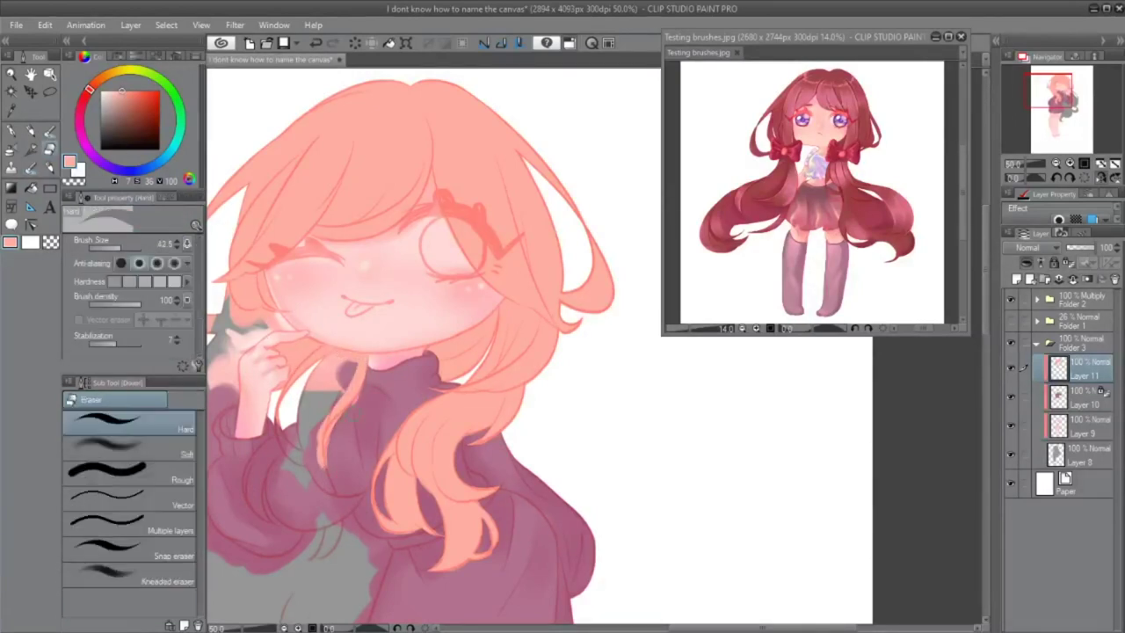
pyautogui.press('b')
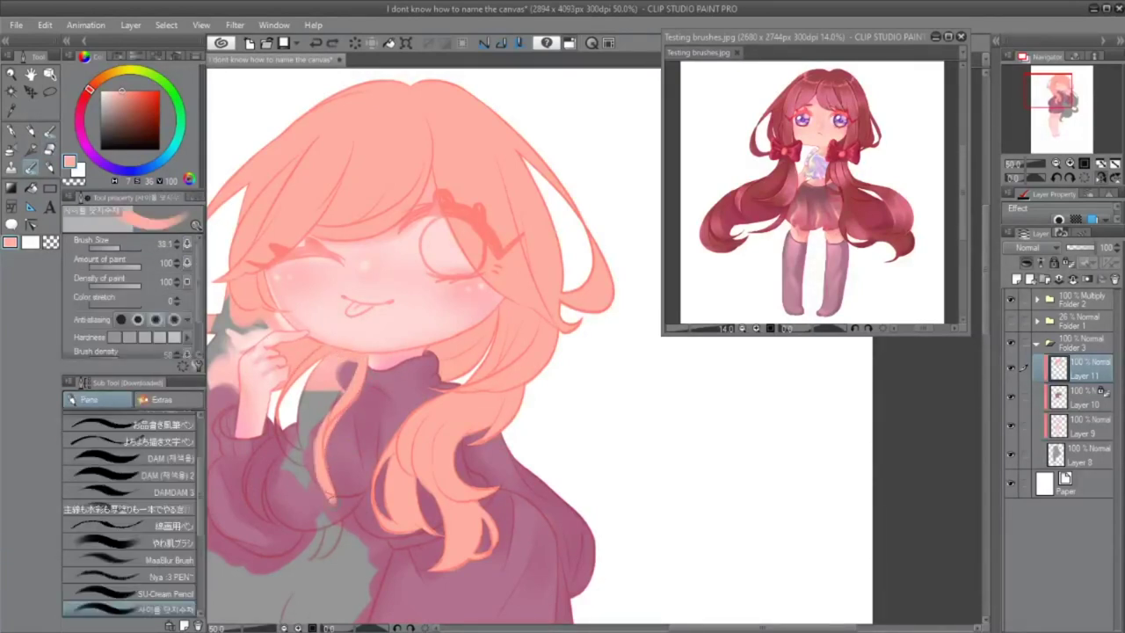
pyautogui.hotkey('ctrl', 'z')
pyautogui.hotkey('ctrl', 'y')
pyautogui.moveTo(334, 406)
pyautogui.mouseDown()
pyautogui.moveTo(259, 470)
pyautogui.moveTo(281, 441)
pyautogui.mouseUp()
pyautogui.press('e')
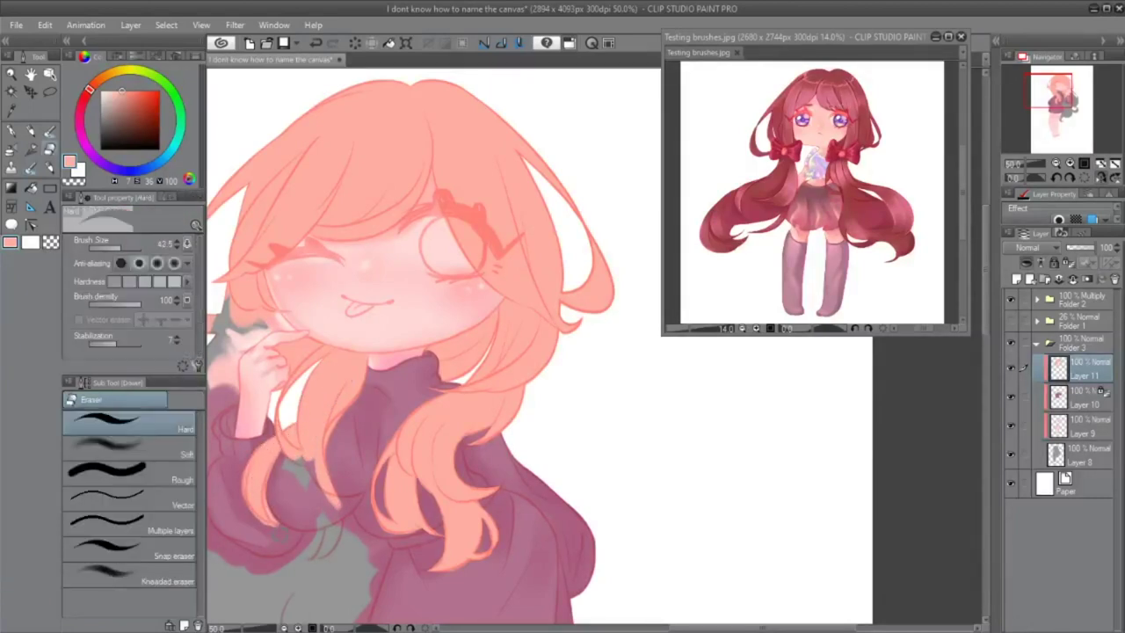
# Fill the curled end of the lock over the raised sleeve, add its short tip beneath, and trim the edges.
pyautogui.moveTo(262, 493)
pyautogui.mouseDown()
pyautogui.moveTo(271, 518)
pyautogui.moveTo(308, 461)
pyautogui.mouseUp()
pyautogui.press('b')
pyautogui.press('e')
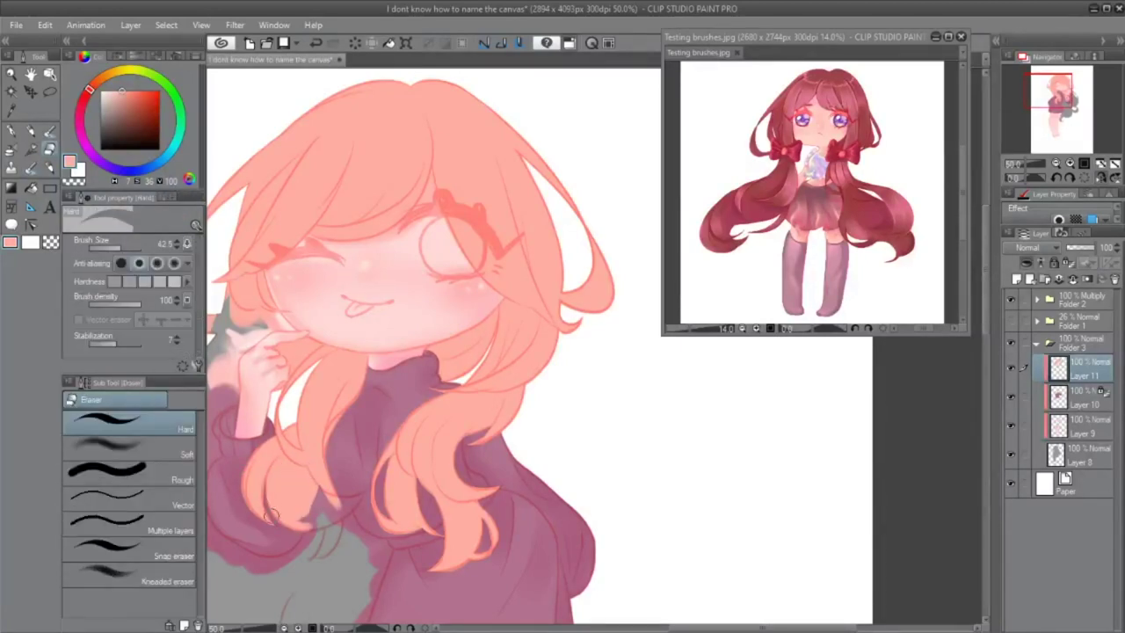
pyautogui.hotkey('ctrl', 'z')
pyautogui.press('b')
pyautogui.moveTo(367, 494); pyautogui.dragTo(303, 527)
pyautogui.press('e')
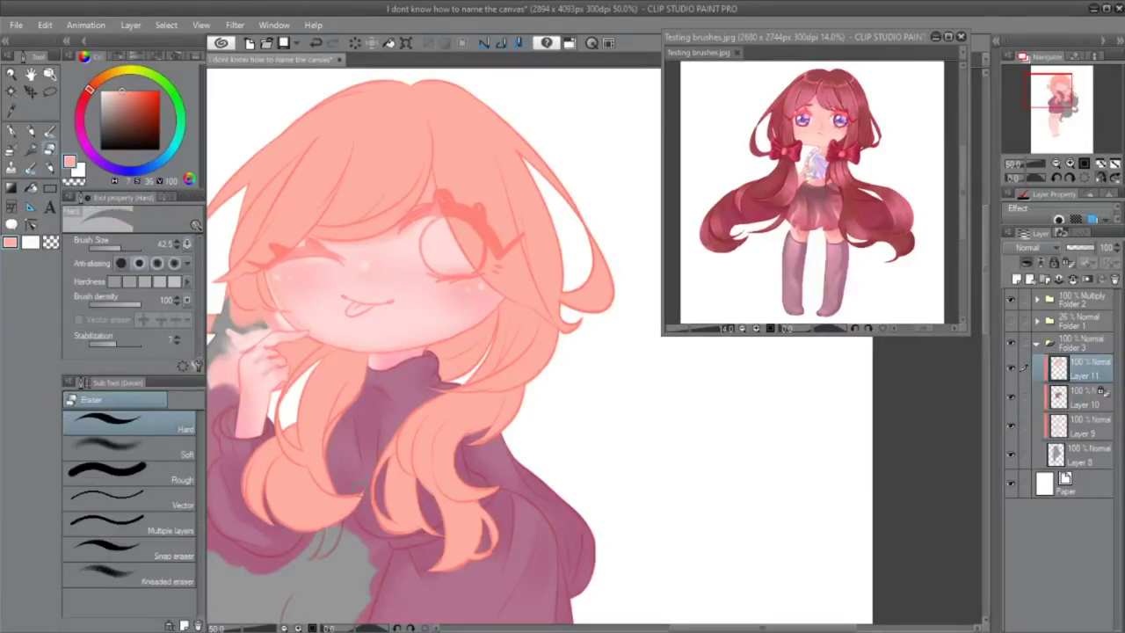
pyautogui.click(31, 169)
pyautogui.moveTo(318, 539); pyautogui.dragTo(327, 539)
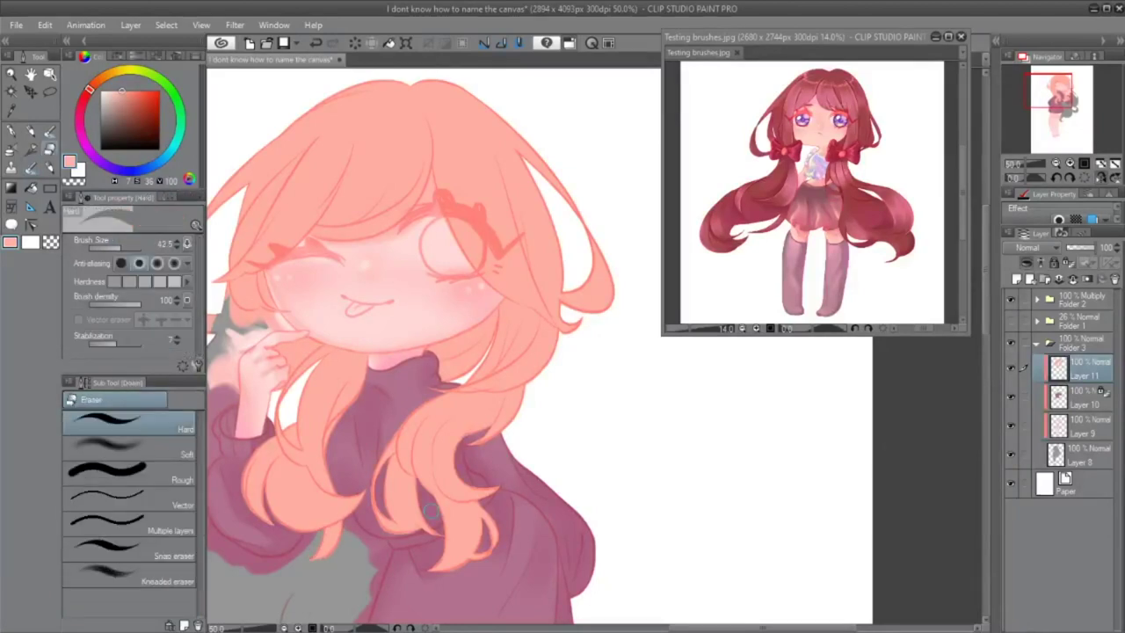
# Paint the upper back hair behind the raised arm in salmon and erase overspill around the sleeve.
pyautogui.scroll(-1, 400, 321)
pyautogui.moveTo(399, 321)
pyautogui.mouseDown()
pyautogui.moveTo(342, 358)
pyautogui.moveTo(325, 615)
pyautogui.mouseUp()
pyautogui.press('e')
pyautogui.press('b')
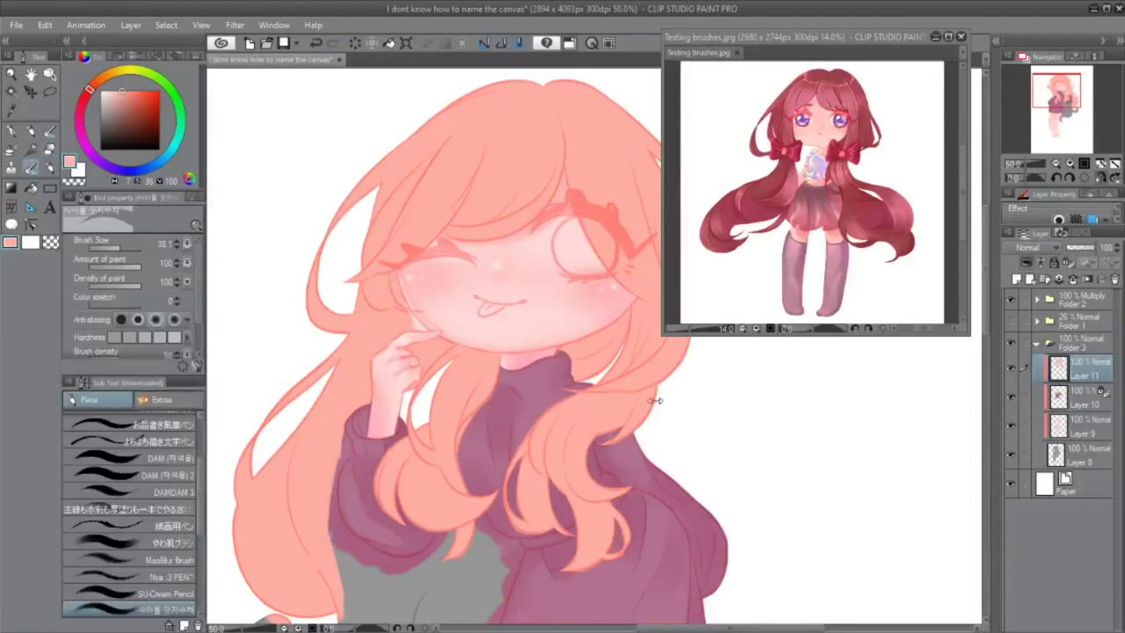
pyautogui.scroll(-5, 355, 414)
pyautogui.press('e')
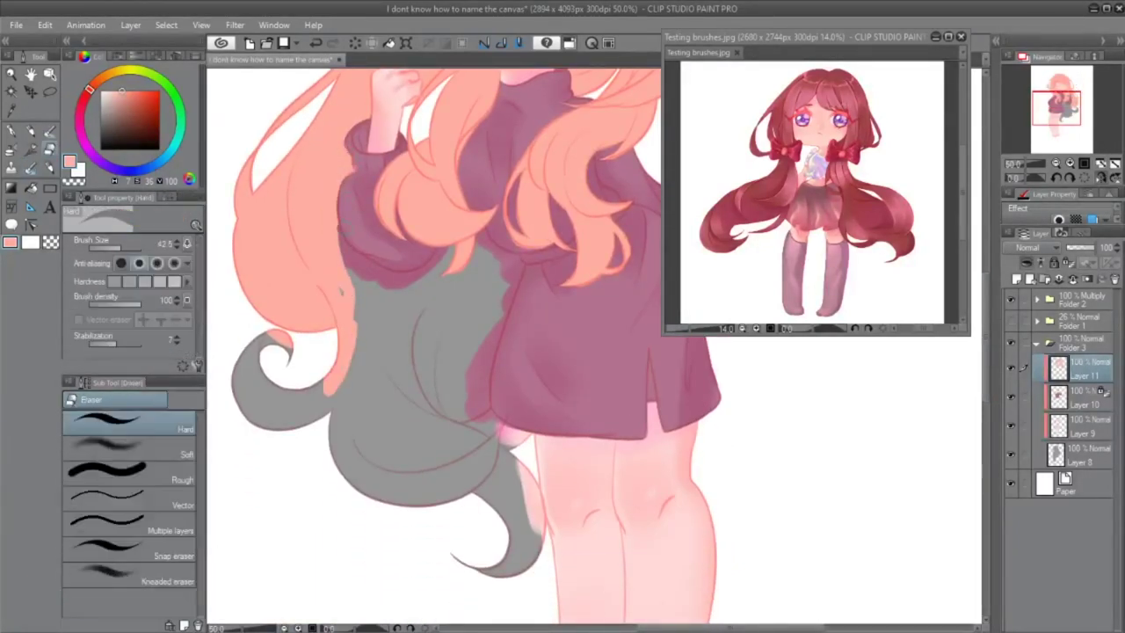
pyautogui.moveTo(371, 131); pyautogui.dragTo(383, 185)
pyautogui.press('b')
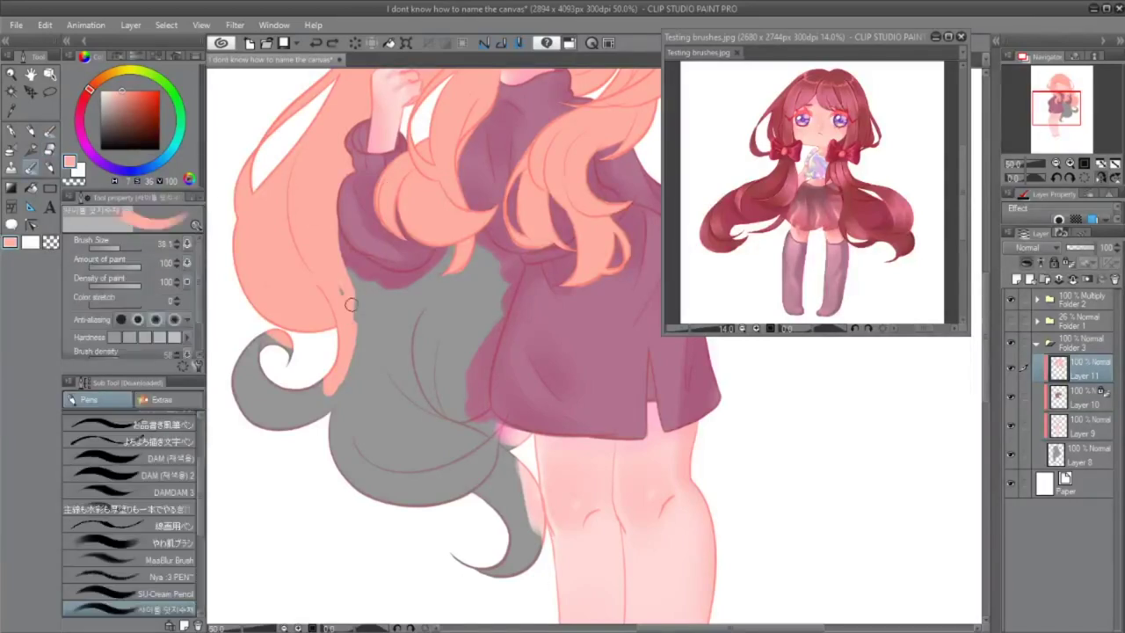
# Fill the remaining long back hair and its curled tips with salmon, cleaning the edges along the sleeve and dress.
pyautogui.moveTo(360, 338); pyautogui.dragTo(326, 208)
pyautogui.moveTo(295, 351)
pyautogui.mouseDown()
pyautogui.moveTo(220, 434)
pyautogui.moveTo(439, 273)
pyautogui.moveTo(372, 276)
pyautogui.moveTo(407, 287)
pyautogui.moveTo(378, 492)
pyautogui.moveTo(413, 290)
pyautogui.moveTo(519, 562)
pyautogui.moveTo(485, 257)
pyautogui.moveTo(514, 263)
pyautogui.mouseUp()
pyautogui.press('e')
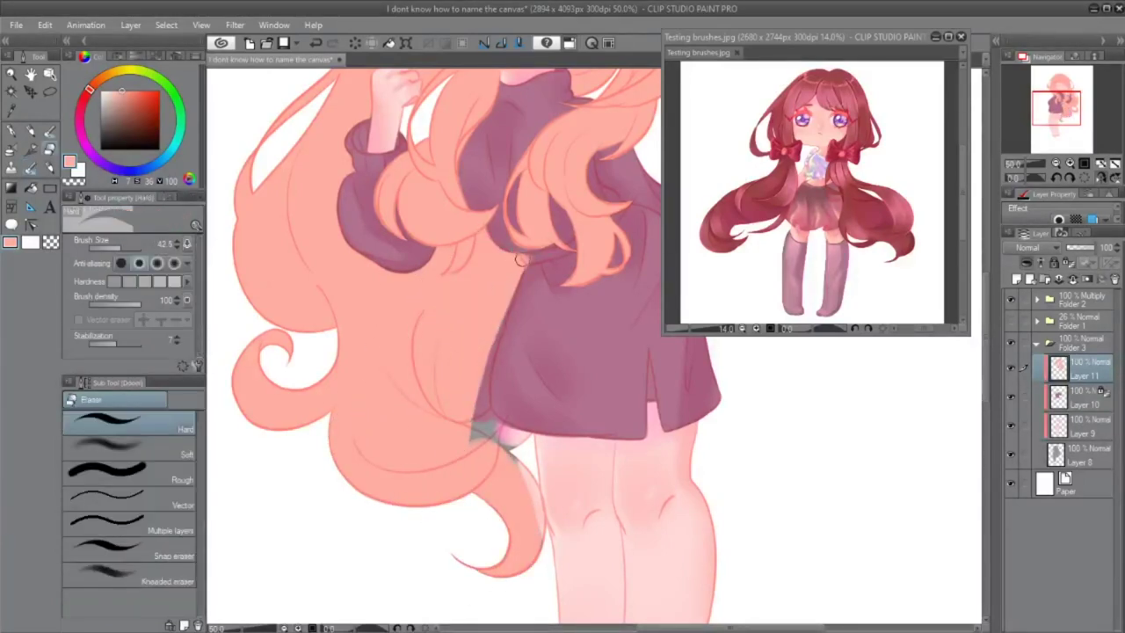
pyautogui.press('p')
pyautogui.moveTo(479, 422)
pyautogui.mouseDown()
pyautogui.moveTo(500, 313)
pyautogui.moveTo(505, 474)
pyautogui.moveTo(526, 473)
pyautogui.moveTo(532, 558)
pyautogui.moveTo(508, 435)
pyautogui.mouseUp()
pyautogui.press('e')
pyautogui.hscroll(2, 563, 352)
pyautogui.scroll(-2, 555, 417)
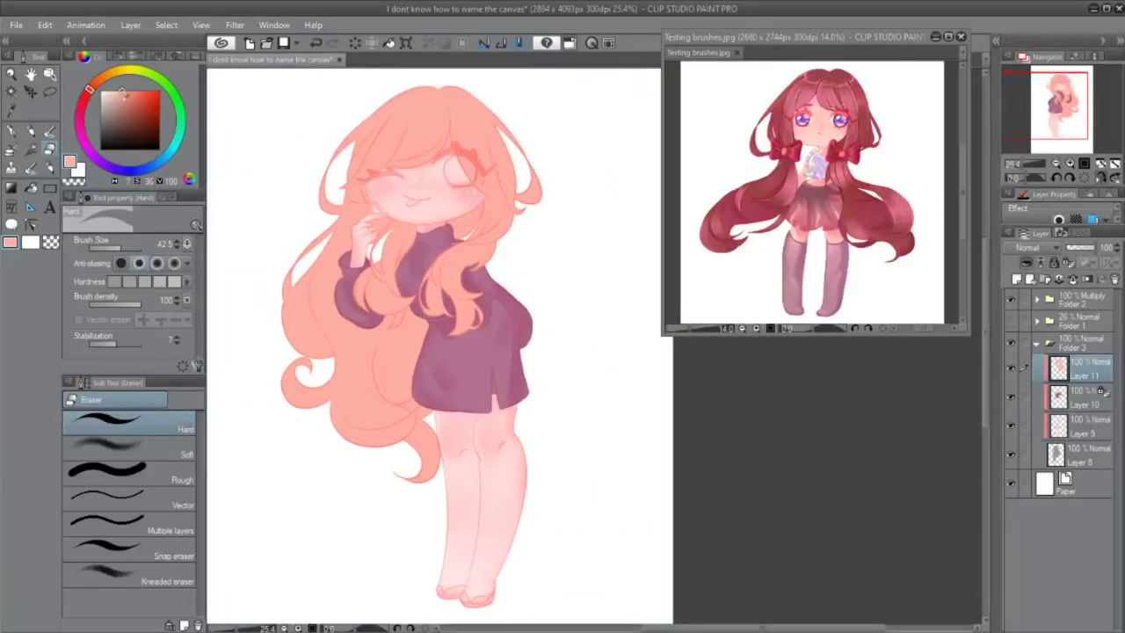
# Lock the hair layer's transparent pixels and paint darker pink shading on the hair beneath the face and beside the neck.
pyautogui.press('p')
pyautogui.click(694, 35)
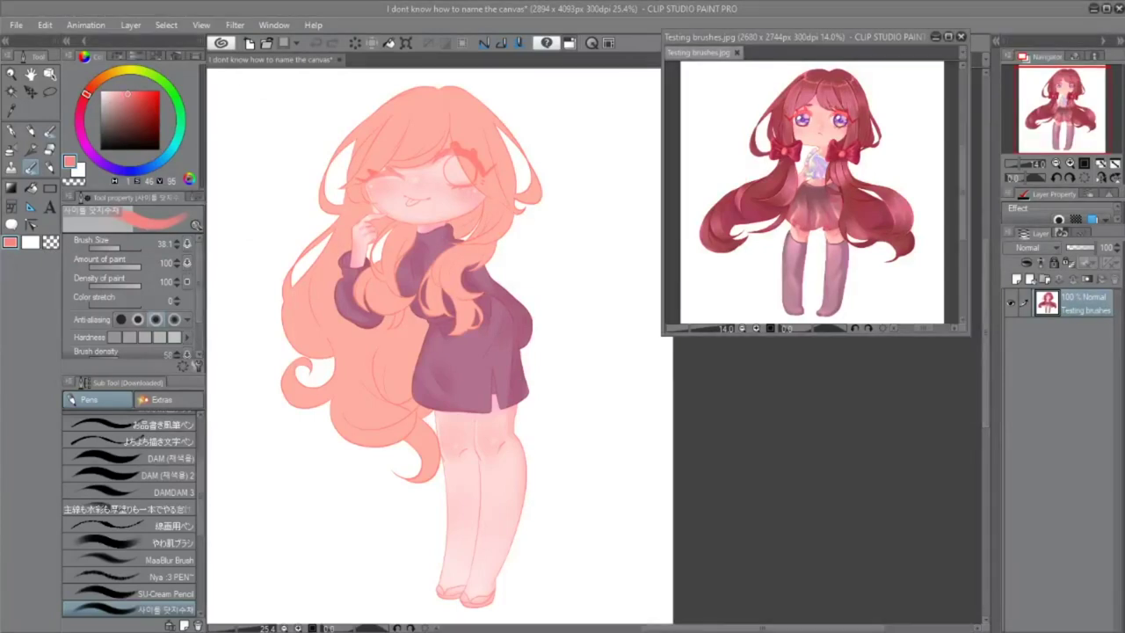
pyautogui.click(400, 106)
pyautogui.moveTo(372, 170); pyautogui.dragTo(395, 169)
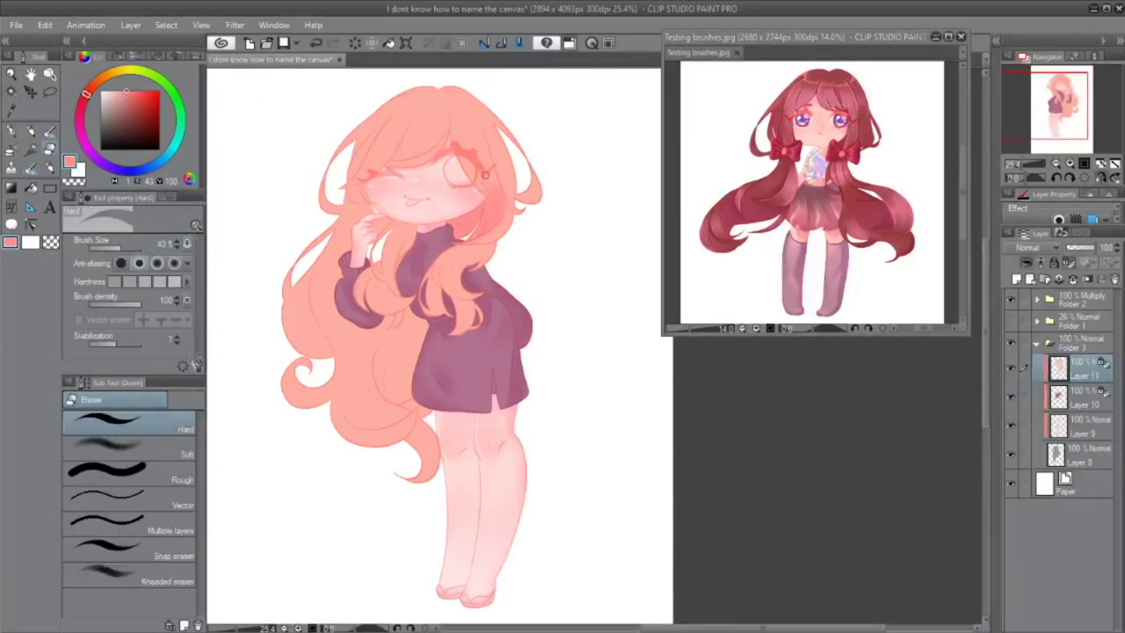
pyautogui.keyDown('alt'); pyautogui.click(400, 202); pyautogui.keyUp('alt')
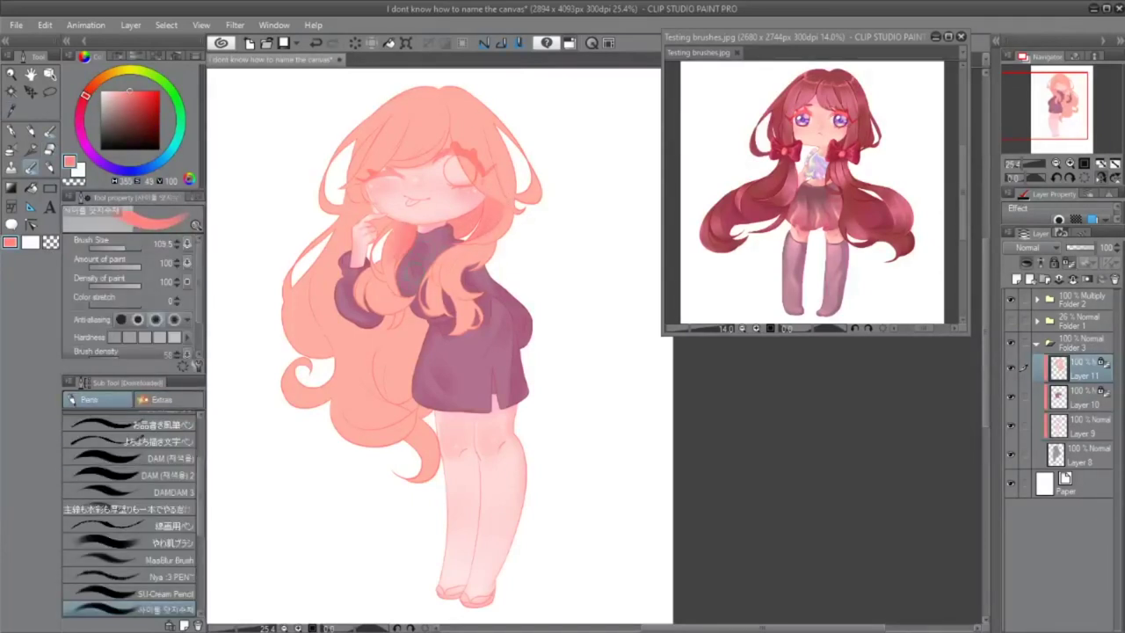
pyautogui.keyDown('alt'); pyautogui.click(391, 220); pyautogui.keyUp('alt')
pyautogui.scroll(2, 810, 507)
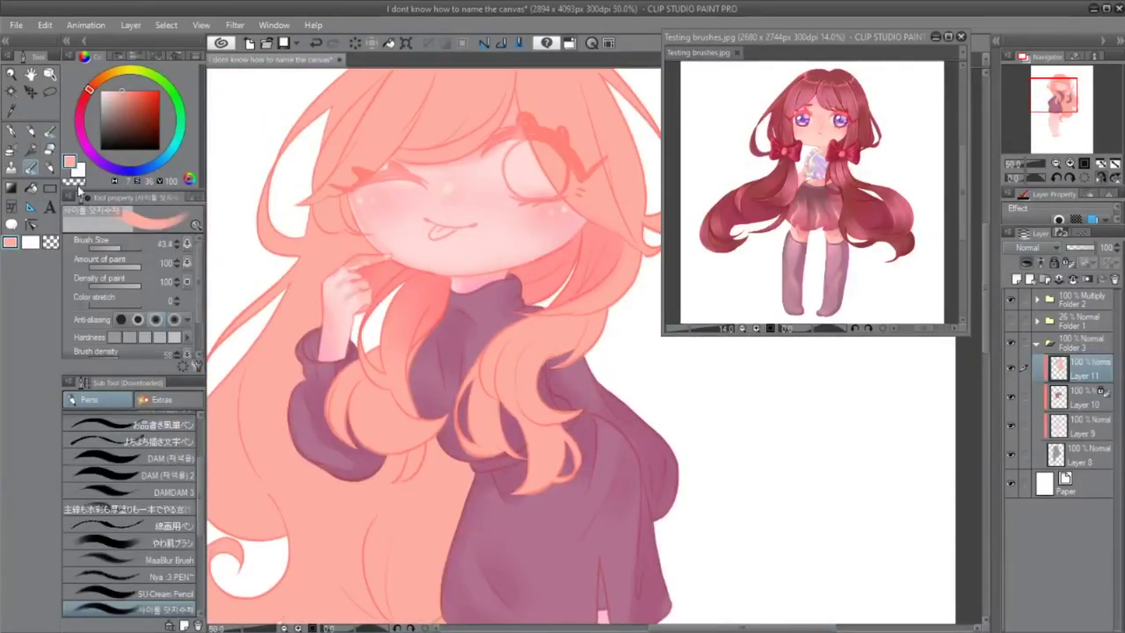
# Sample pink tones from the hair and shade the flipped tip of the loose side lock opposite the raised hand.
pyautogui.press('e')
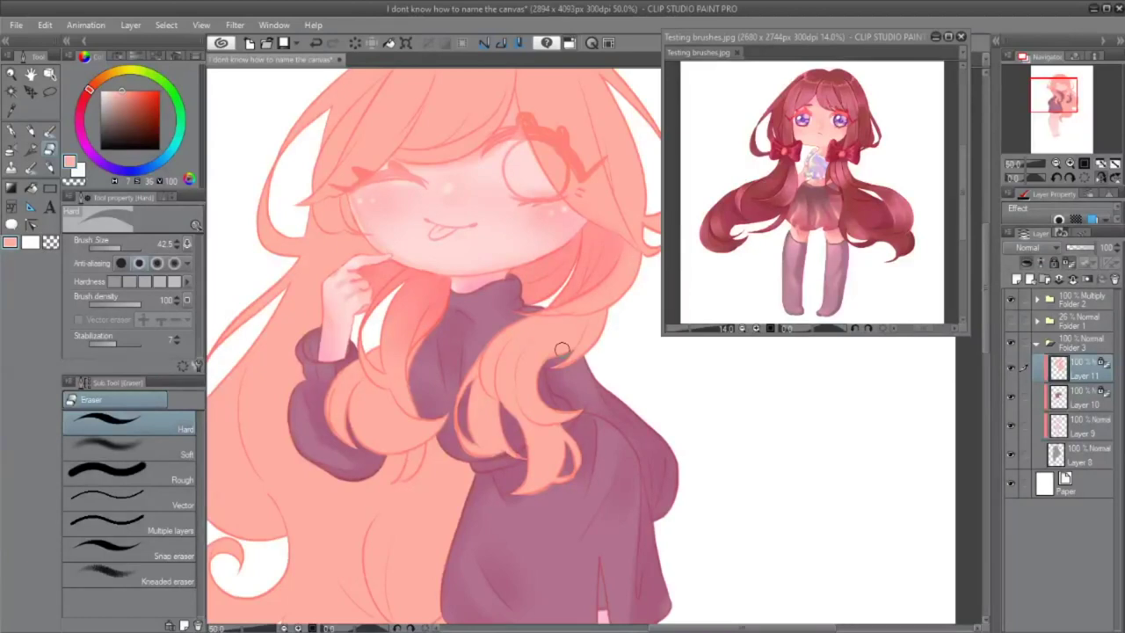
pyautogui.press('p')
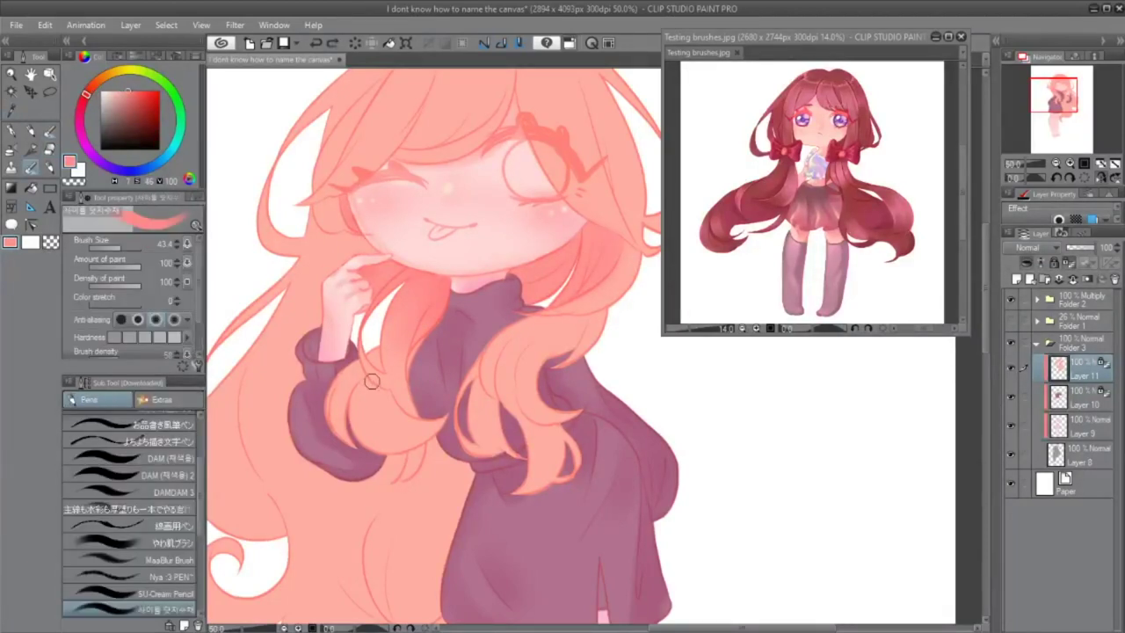
pyautogui.scroll(-1, 366, 436)
pyautogui.keyDown('alt'); pyautogui.click(497, 333); pyautogui.keyUp('alt')
pyautogui.keyDown('alt'); pyautogui.click(461, 390); pyautogui.keyUp('alt')
pyautogui.moveTo(567, 240); pyautogui.dragTo(573, 265)
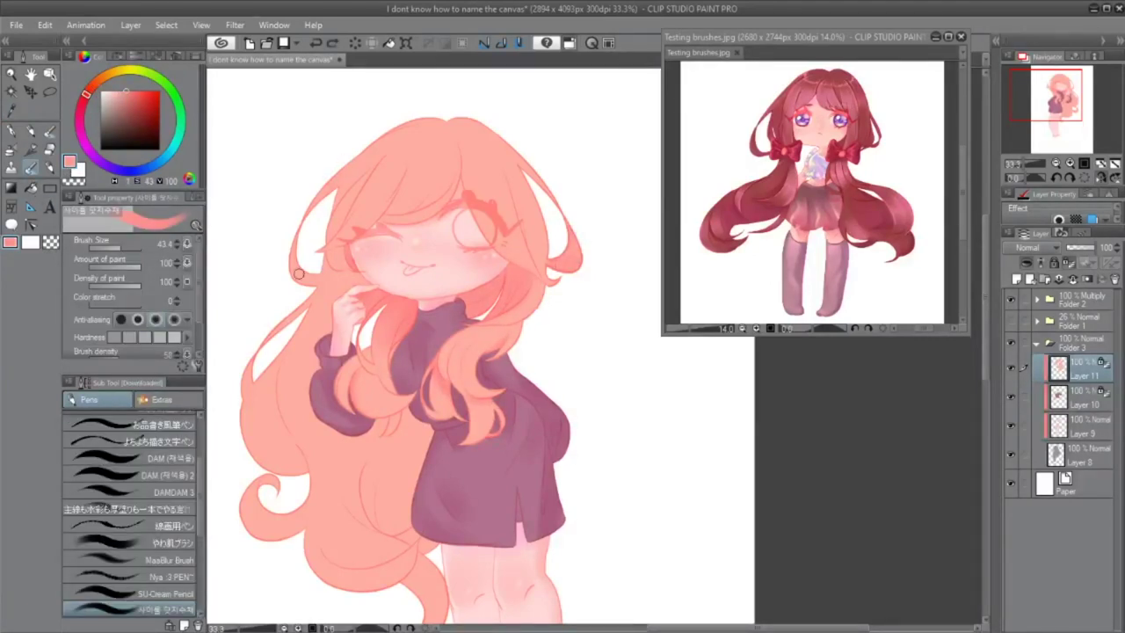
# Paint darker pink shading along the outer edge of the long back hair and beside the dress, undoing the last stroke.
pyautogui.moveTo(255, 356); pyautogui.dragTo(248, 444)
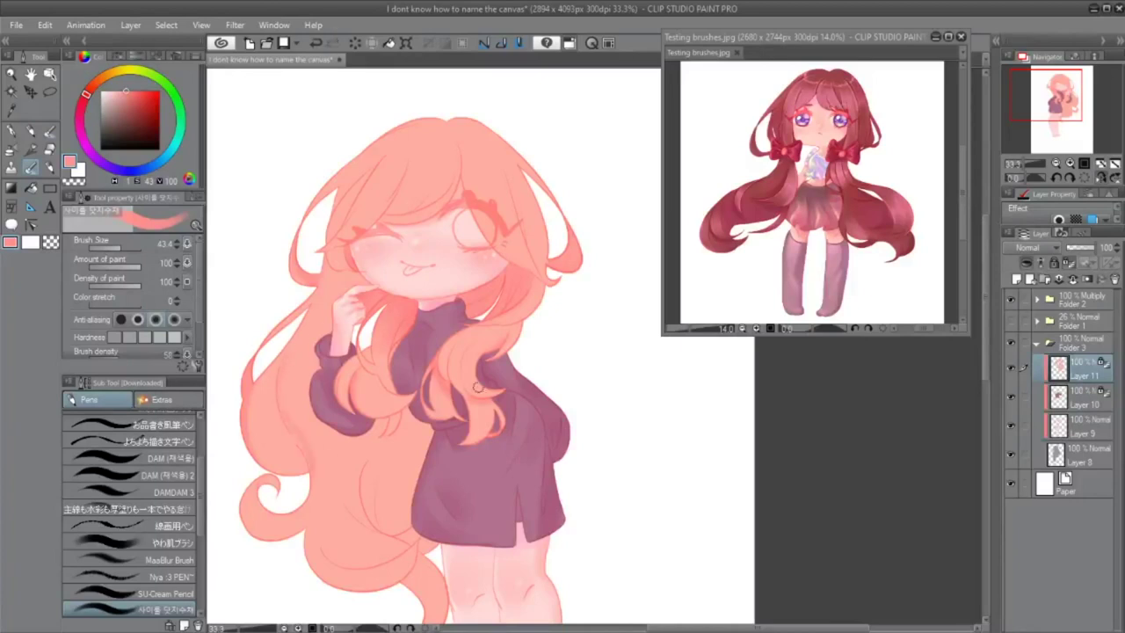
pyautogui.moveTo(383, 492)
pyautogui.mouseDown()
pyautogui.moveTo(413, 483)
pyautogui.moveTo(380, 530)
pyautogui.moveTo(405, 458)
pyautogui.moveTo(419, 553)
pyautogui.mouseUp()
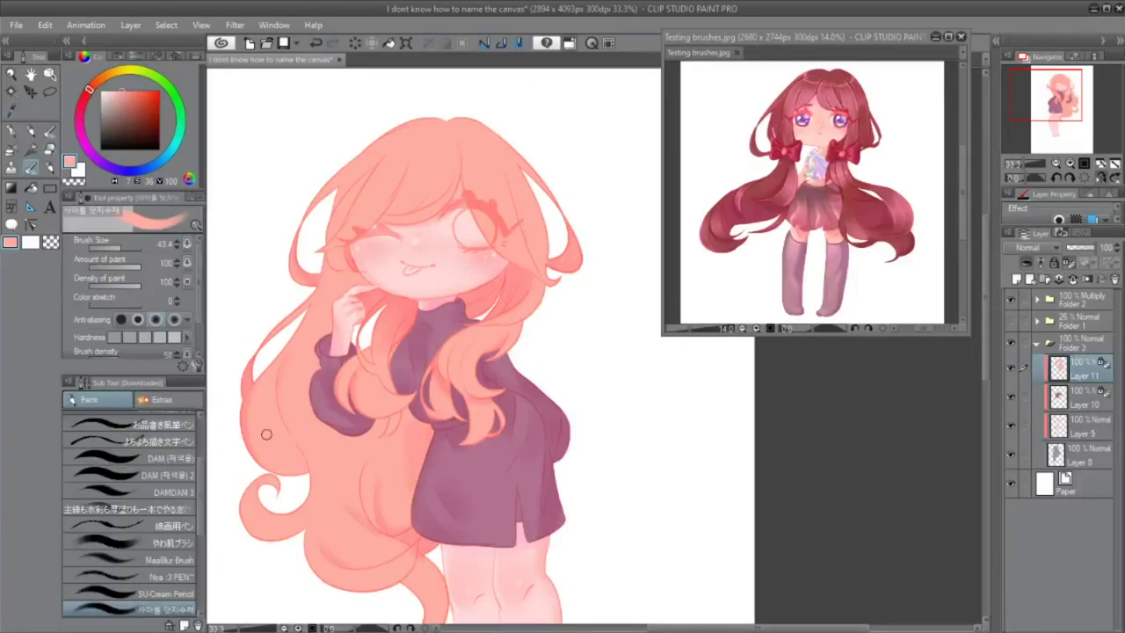
pyautogui.hotkey('ctrl', 'z')
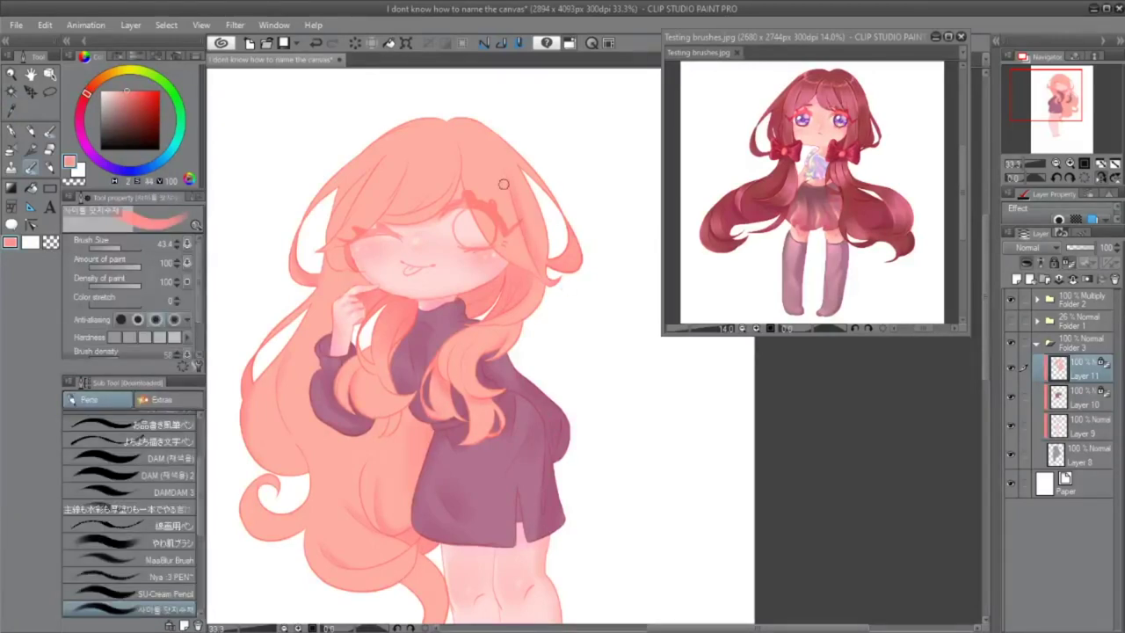
# Sample lighter peach tones and paint thin highlight strands through the bangs with a reduced brush.
pyautogui.keyDown('alt'); pyautogui.click(343, 190); pyautogui.keyUp('alt')
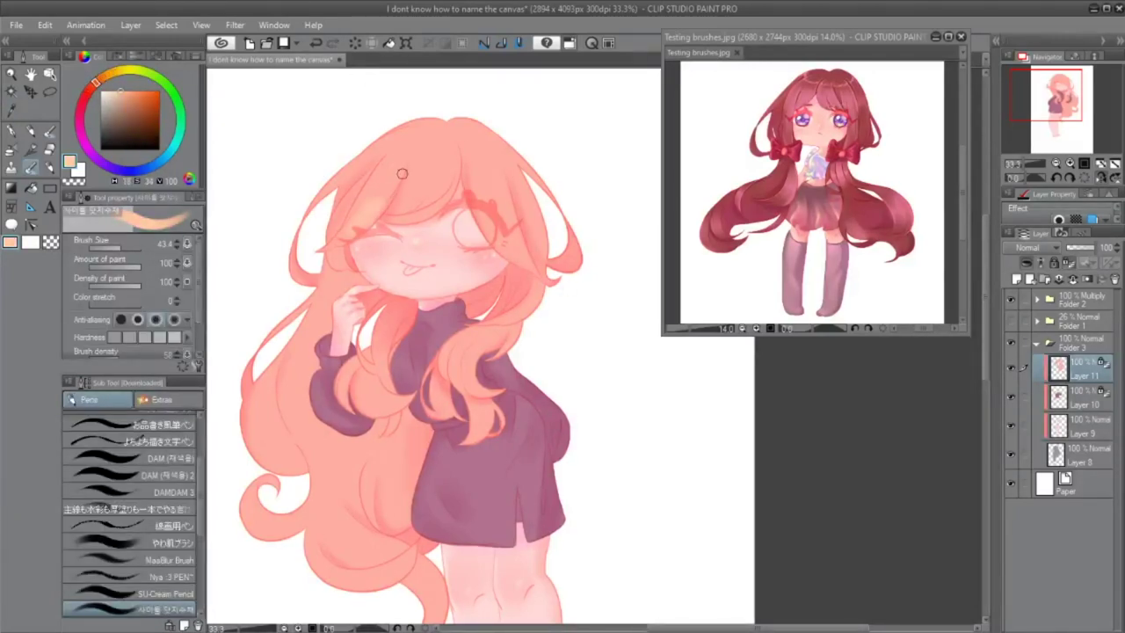
pyautogui.keyDown('alt'); pyautogui.click(378, 204); pyautogui.keyUp('alt')
pyautogui.press('[')
pyautogui.press('[')
pyautogui.press('[')
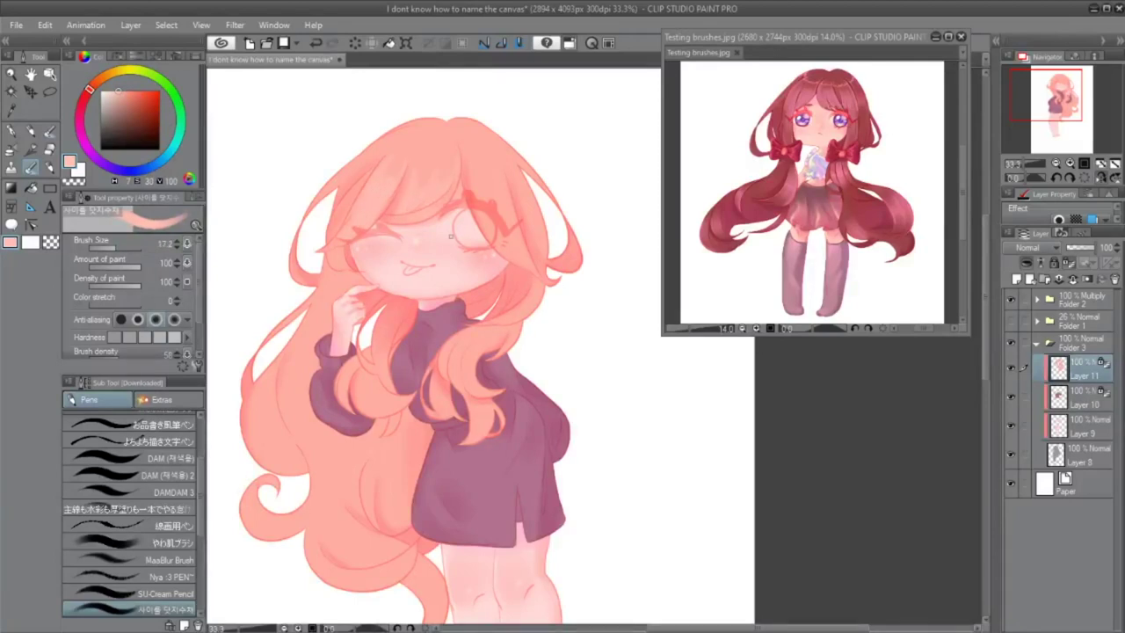
pyautogui.press('[')
# Enlarge the brush to 49.6 and blend pink tones into the lower back hair and the bangs.
pyautogui.press(']')
pyautogui.press(']')
pyautogui.press(']')
pyautogui.press(']')
pyautogui.press(']')
pyautogui.press(']')
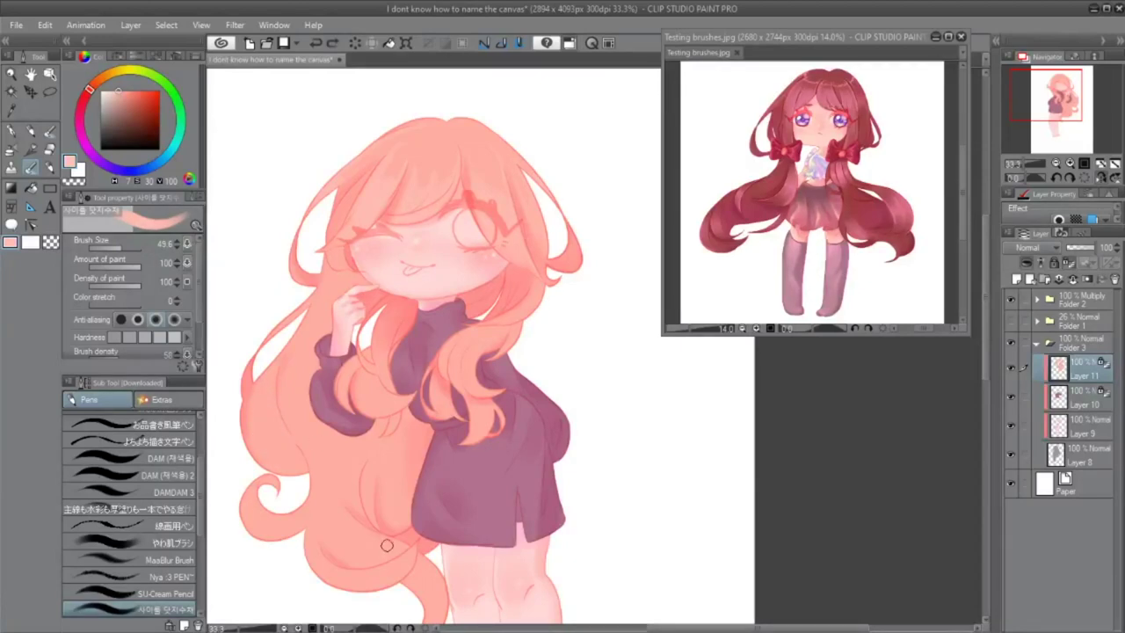
pyautogui.hotkey('ctrl', 'y')
pyautogui.hotkey('ctrl', 'y')
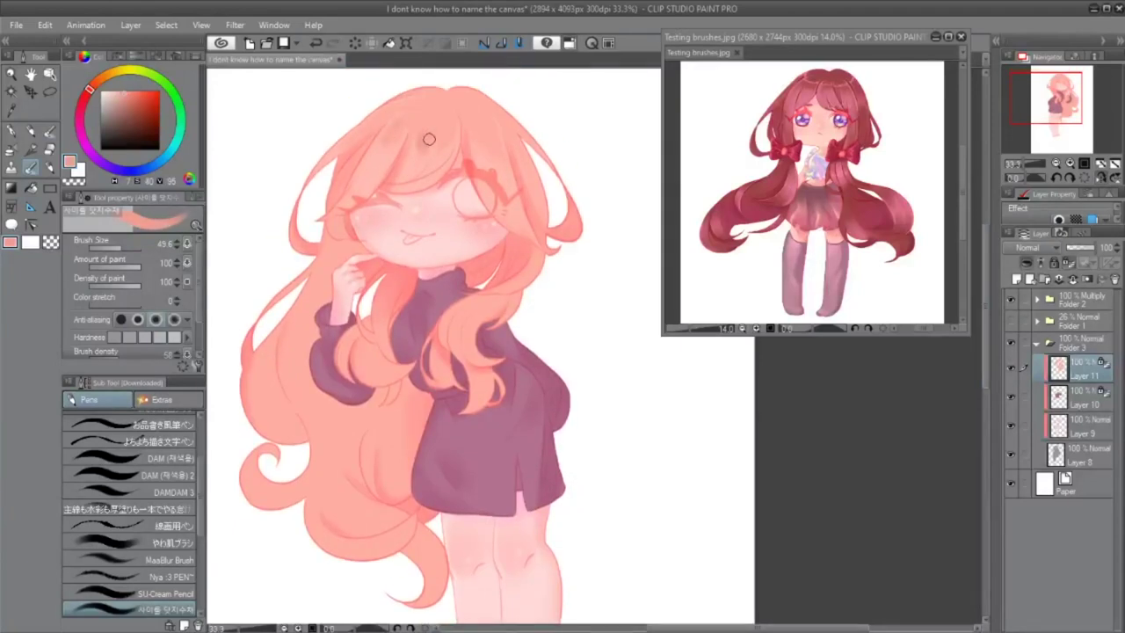
# Draw a pale highlight line across the crown with the G-pen, undoing the unwanted strokes.
pyautogui.moveTo(444, 150); pyautogui.dragTo(404, 116)
pyautogui.press('p')
pyautogui.hotkey('ctrl', 'z')
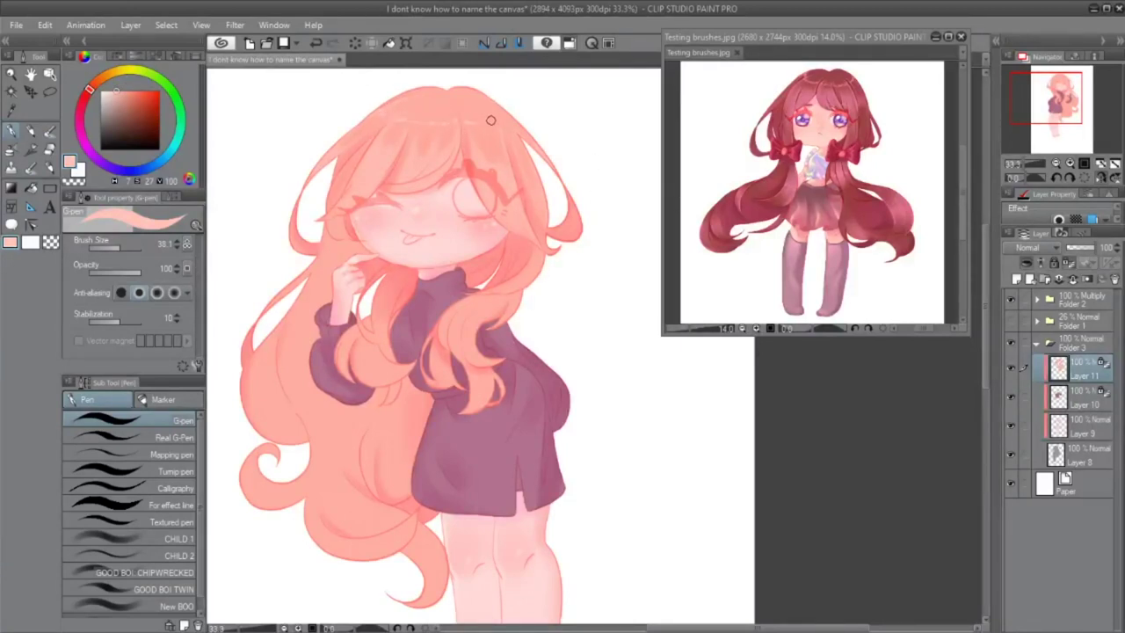
pyautogui.hotkey('ctrl', 'z')
pyautogui.hotkey('ctrl', 'y')
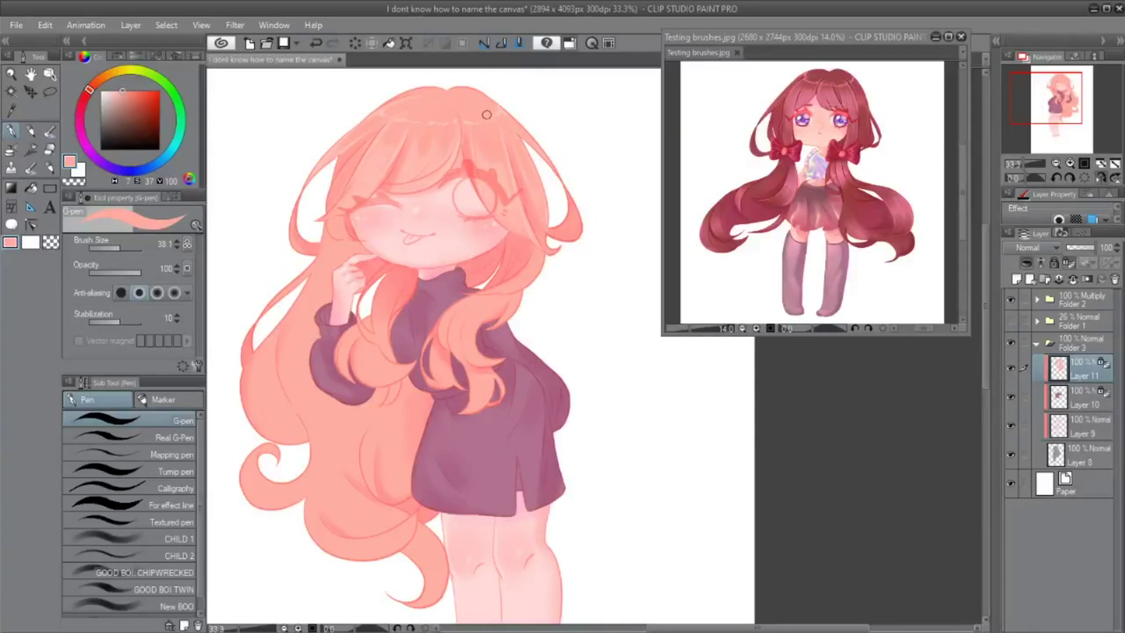
# Soften the crown with a large blending brush and shade the lock between the hand and neck in sampled pinks.
pyautogui.press('b')
pyautogui.moveTo(502, 81); pyautogui.dragTo(499, 105)
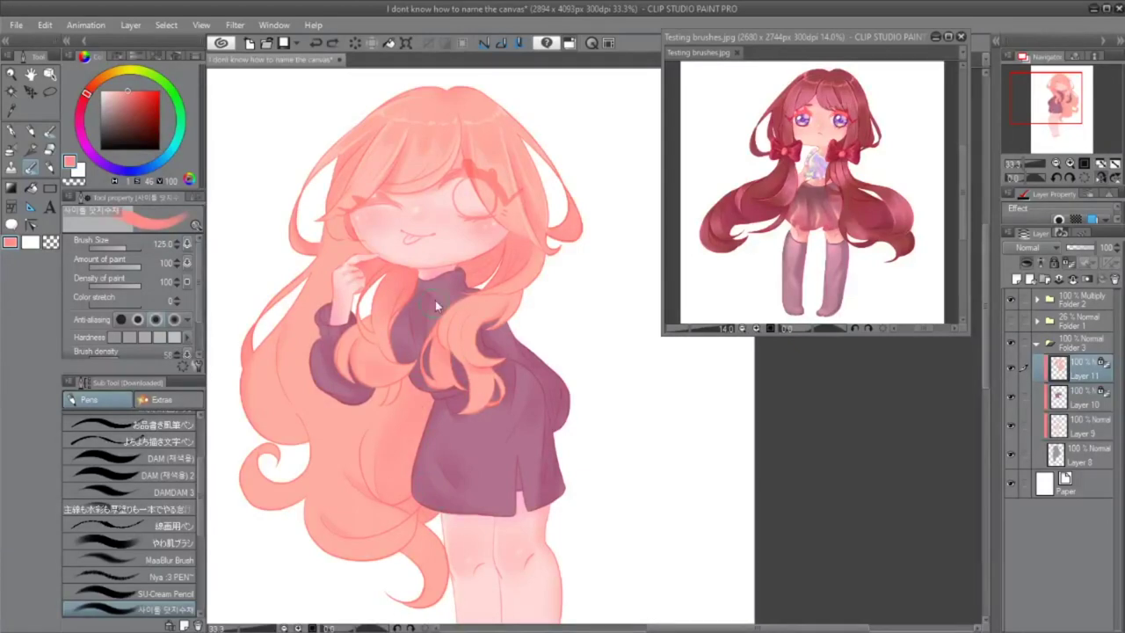
pyautogui.press('i')
pyautogui.click(394, 278)
pyautogui.press('p')
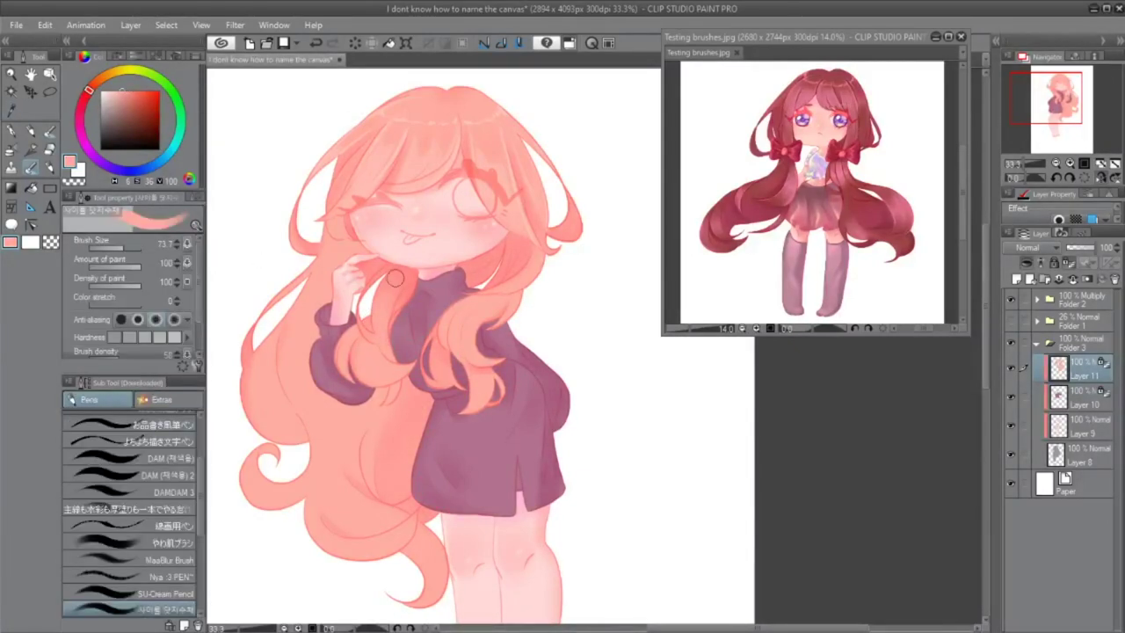
pyautogui.keyDown('alt'); pyautogui.click(367, 340); pyautogui.keyUp('alt')
# Flip the canvas horizontally and paint fine pale highlights on the hair with a small brush, undoing the stray strokes.
pyautogui.press('h')
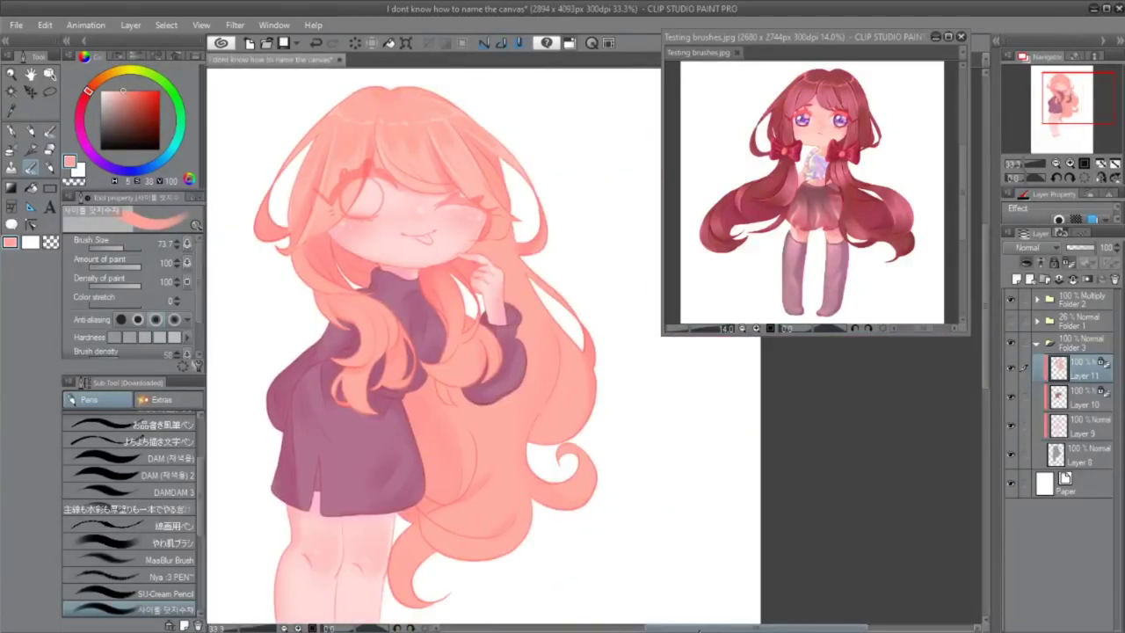
pyautogui.keyDown('alt'); pyautogui.click(395, 162); pyautogui.keyUp('alt')
pyautogui.press('[')
pyautogui.press('[')
pyautogui.press('[')
pyautogui.press('[')
pyautogui.hotkey('ctrl', 'z')
pyautogui.keyDown('alt'); pyautogui.click(339, 139); pyautogui.keyUp('alt')
pyautogui.press('[')
pyautogui.press('[')
pyautogui.press('[')
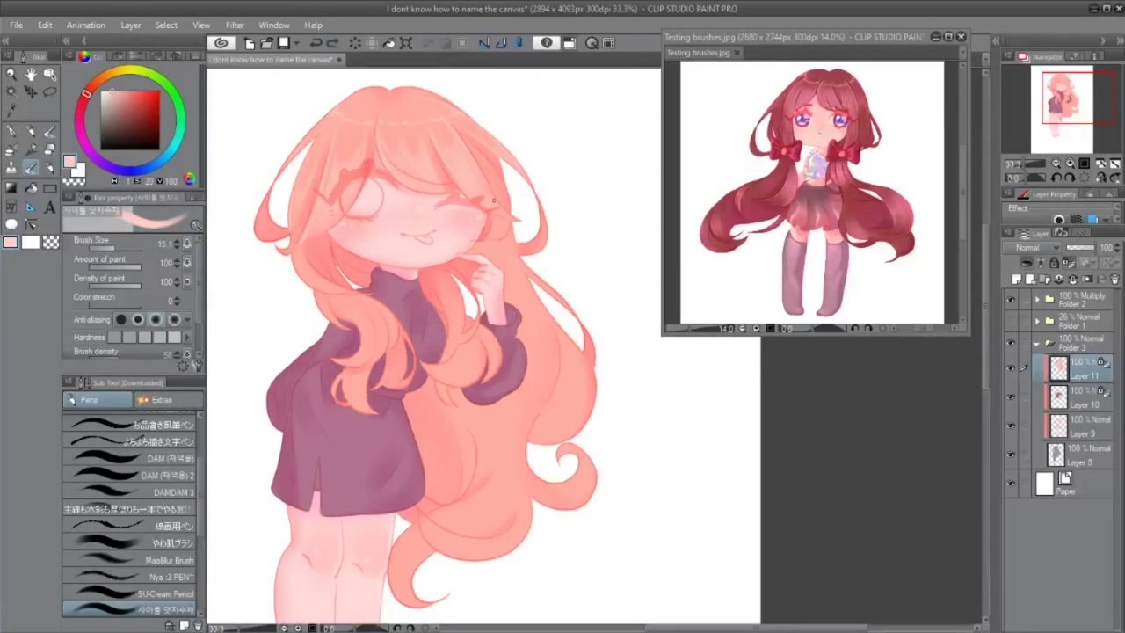
pyautogui.hotkey('ctrl', 'z')
# Enlarge the brush to 109.5 and brush a lighter peach tone over the outer curve of the back hair.
pyautogui.press(']')
pyautogui.press(']')
pyautogui.press(']')
pyautogui.keyDown('alt'); pyautogui.click(366, 334); pyautogui.keyUp('alt')
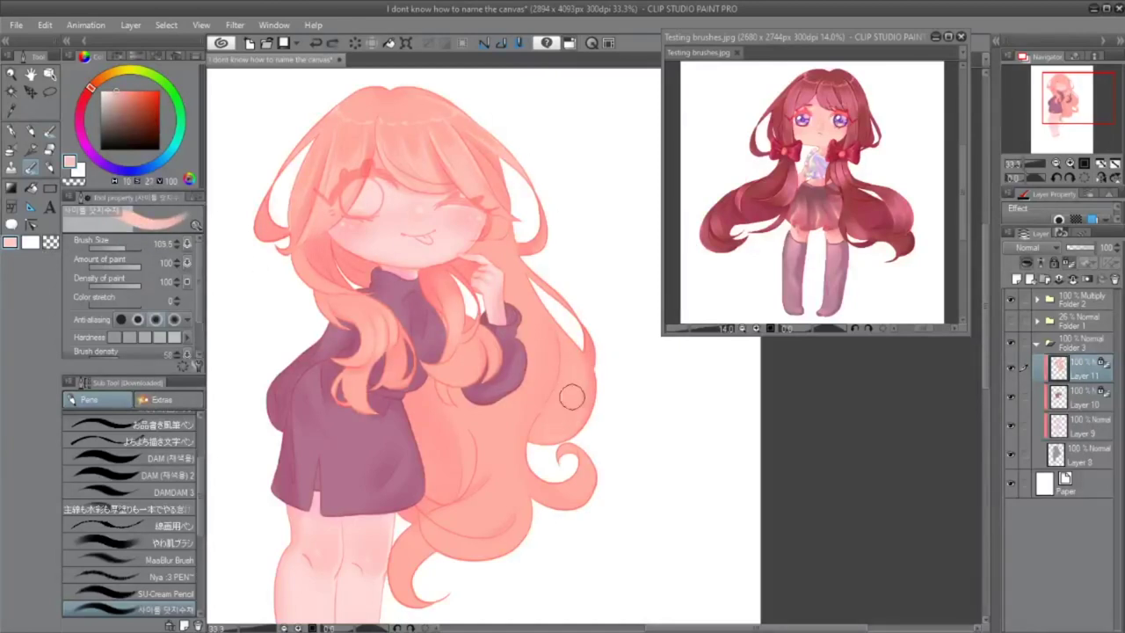
pyautogui.press(']')
pyautogui.press(']')
pyautogui.press(']')
pyautogui.press(']')
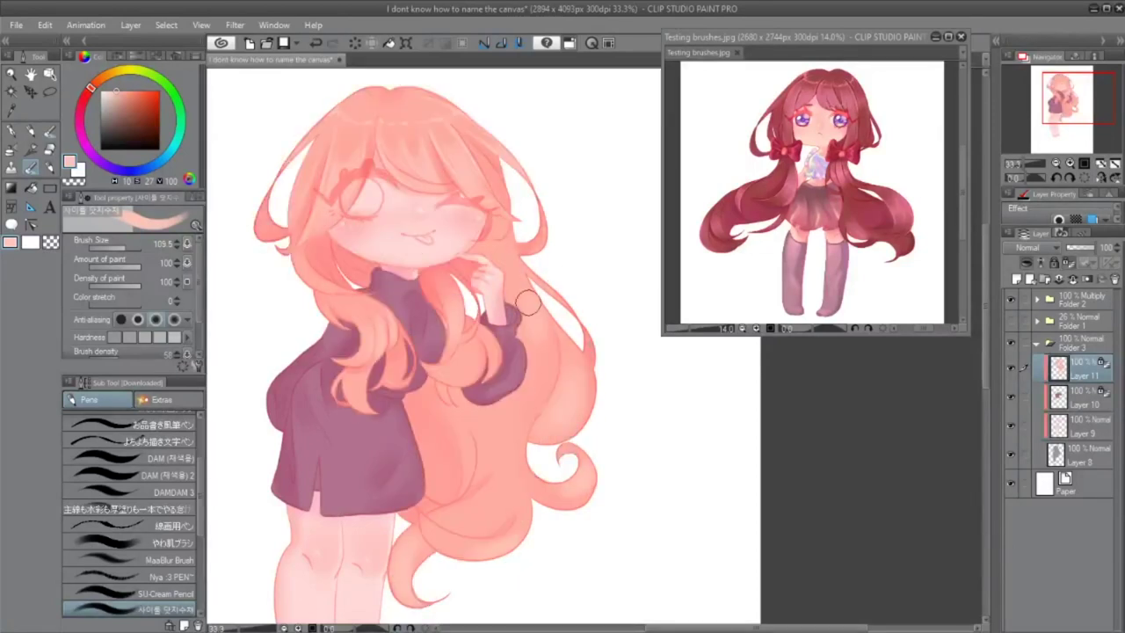
# Reduce the brush to 19.7 and paint pale strand highlights on the front lock, comparing them through undo and redo.
pyautogui.press('[')
pyautogui.press('[')
pyautogui.press('[')
pyautogui.press('[')
pyautogui.press('[')
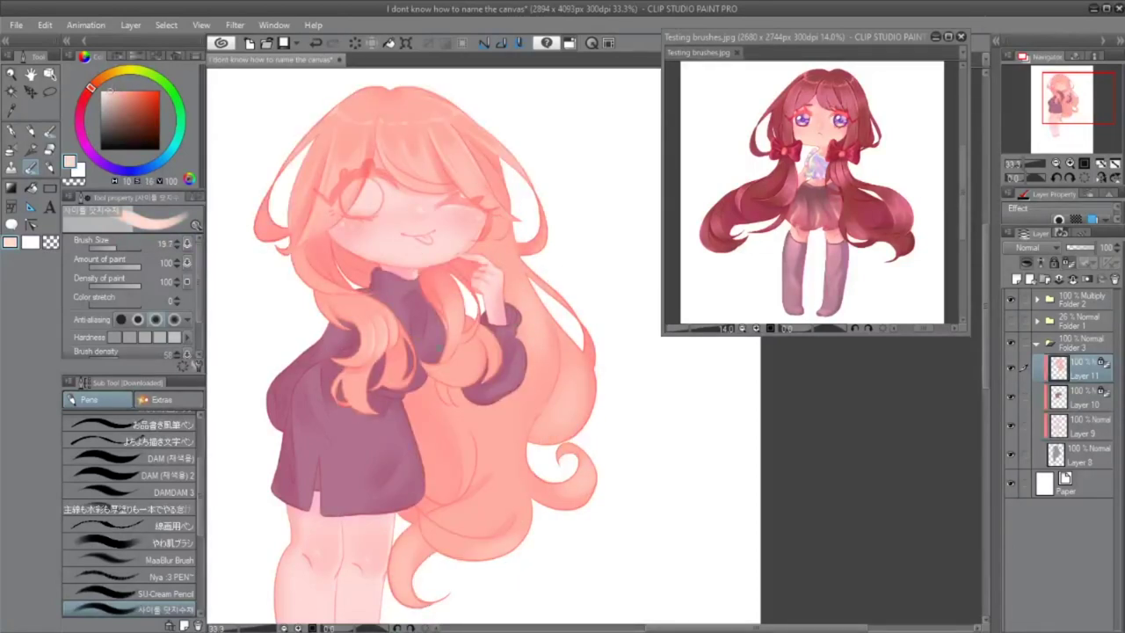
pyautogui.hotkey('ctrl', 'z')
pyautogui.hotkey('ctrl', 'z')
pyautogui.hotkey('ctrl', 'y')
pyautogui.hotkey('ctrl', 'y')
# Sample a deeper pink and shade the folds and bottom curl of the long back hair.
pyautogui.keyDown('alt'); pyautogui.click(457, 430); pyautogui.keyUp('alt')
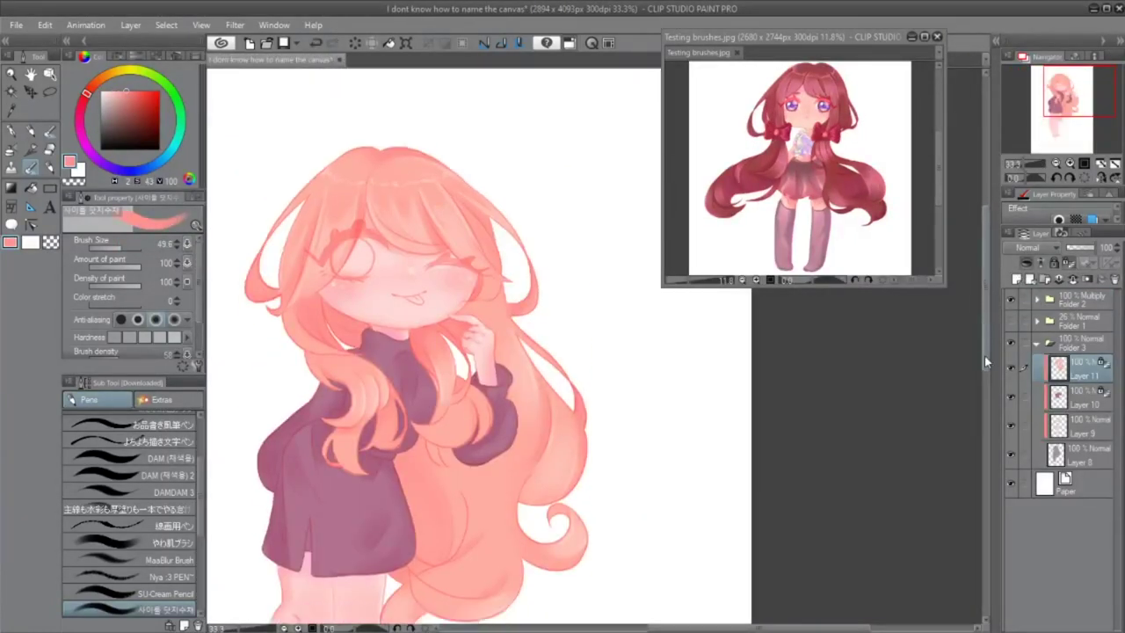
pyautogui.scroll(-3, 985, 360)
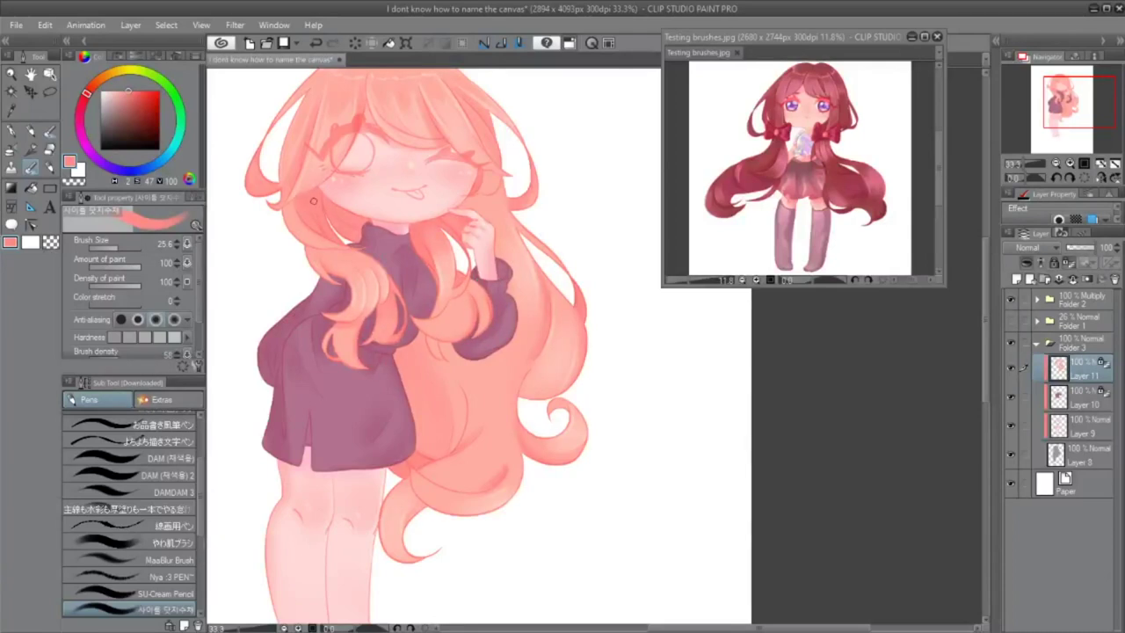
# Choose a magenta pink and glaze it over the back hair beside the dress, the bottom curl and behind the sleeve.
pyautogui.click(79, 123)
pyautogui.press(']')
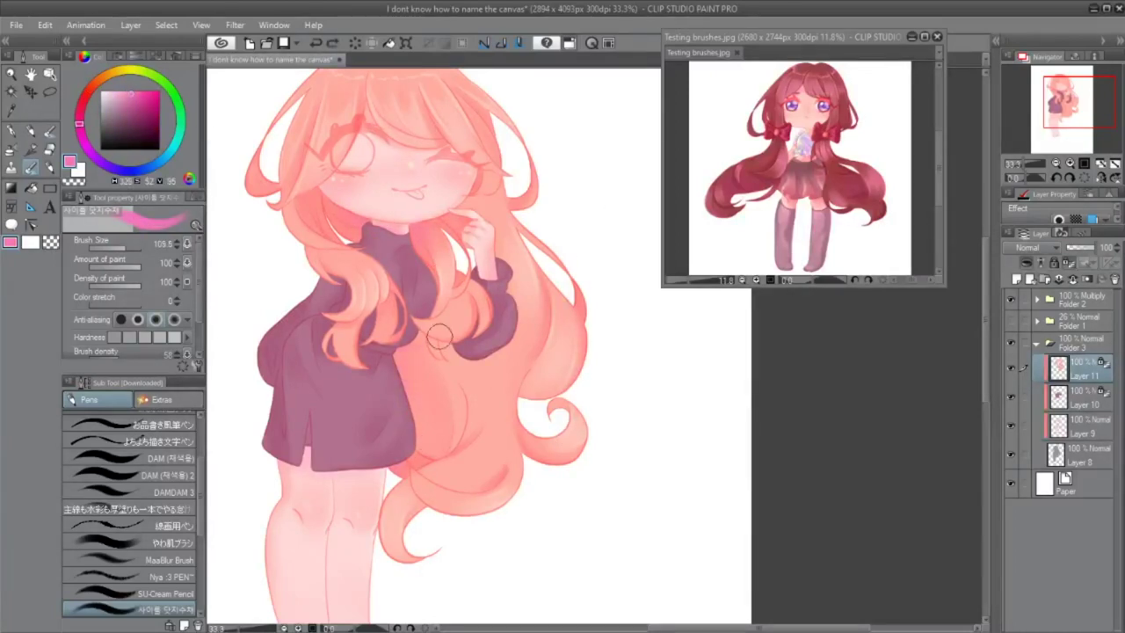
pyautogui.press('[')
pyautogui.press('[')
pyautogui.press('[')
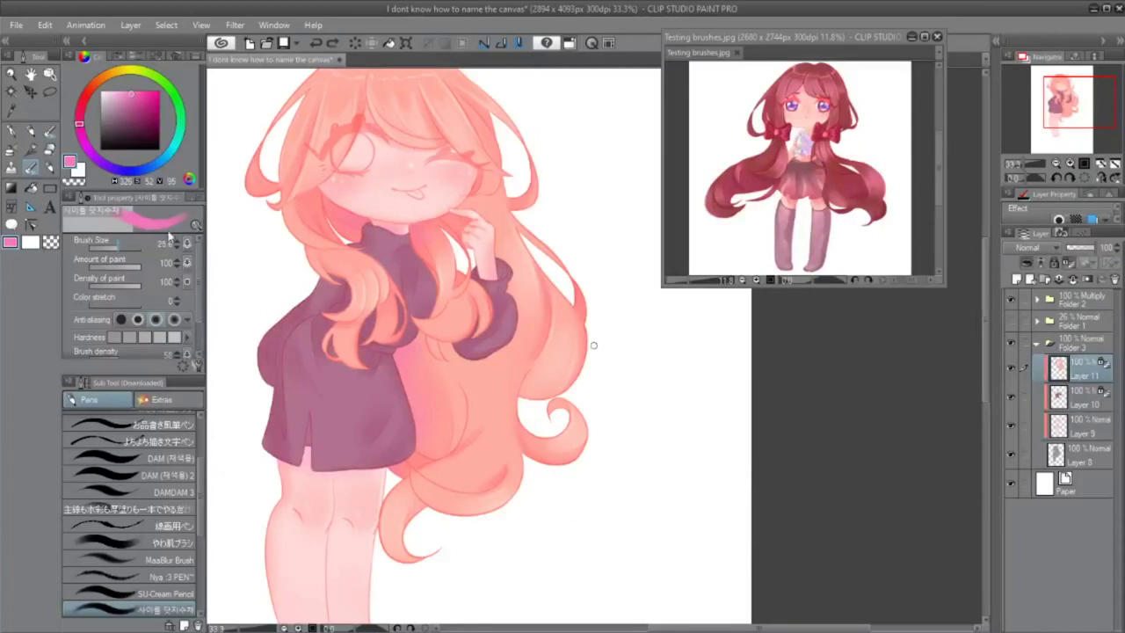
pyautogui.scroll(2, 529, 167)
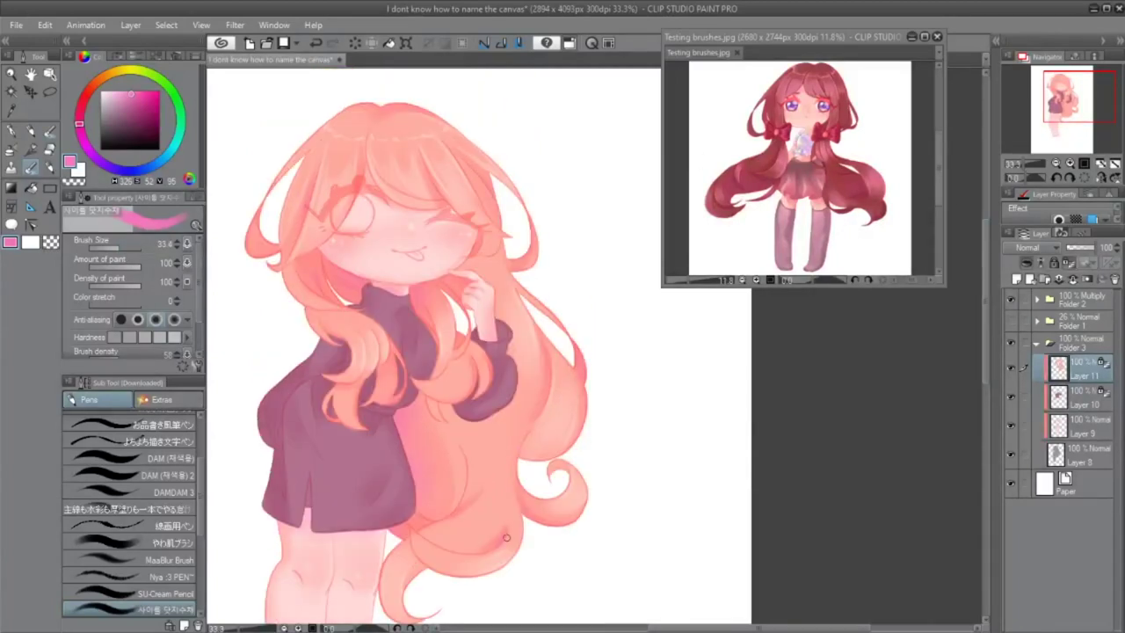
pyautogui.press(']')
pyautogui.press(']')
pyautogui.press(']')
# Flip the canvas back, sample the hair pink and refine the front lock with the brush at 15.1, undoing the last stroke.
pyautogui.press('h')
pyautogui.keyDown('alt'); pyautogui.click(226, 425); pyautogui.keyUp('alt')
pyautogui.press('[')
pyautogui.press('[')
pyautogui.press('[')
pyautogui.press('[')
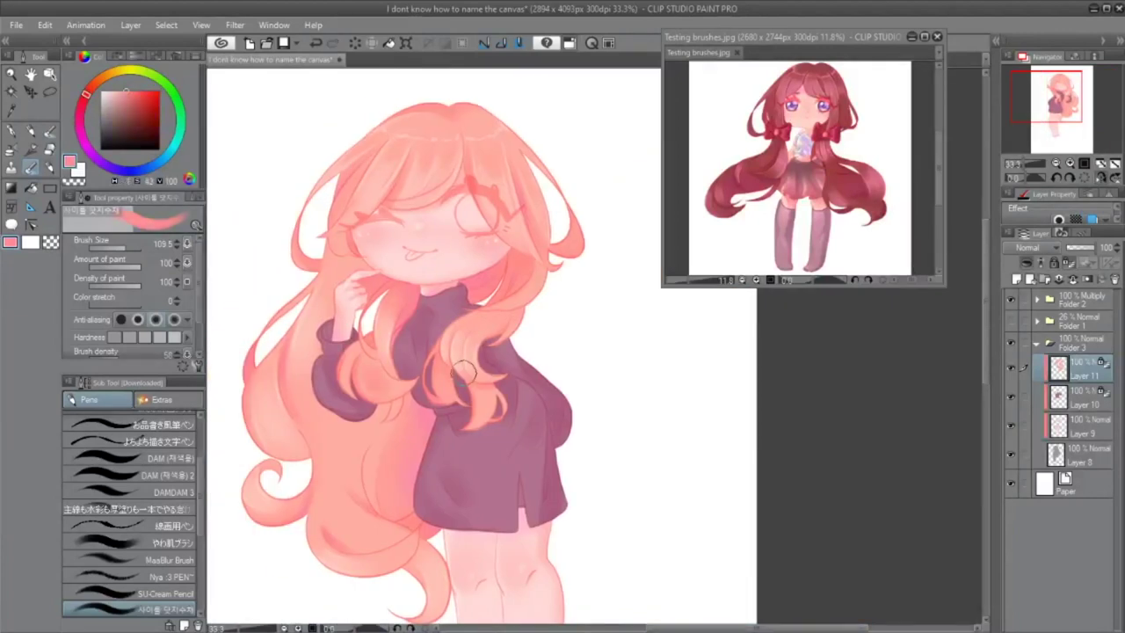
pyautogui.click(116, 250)
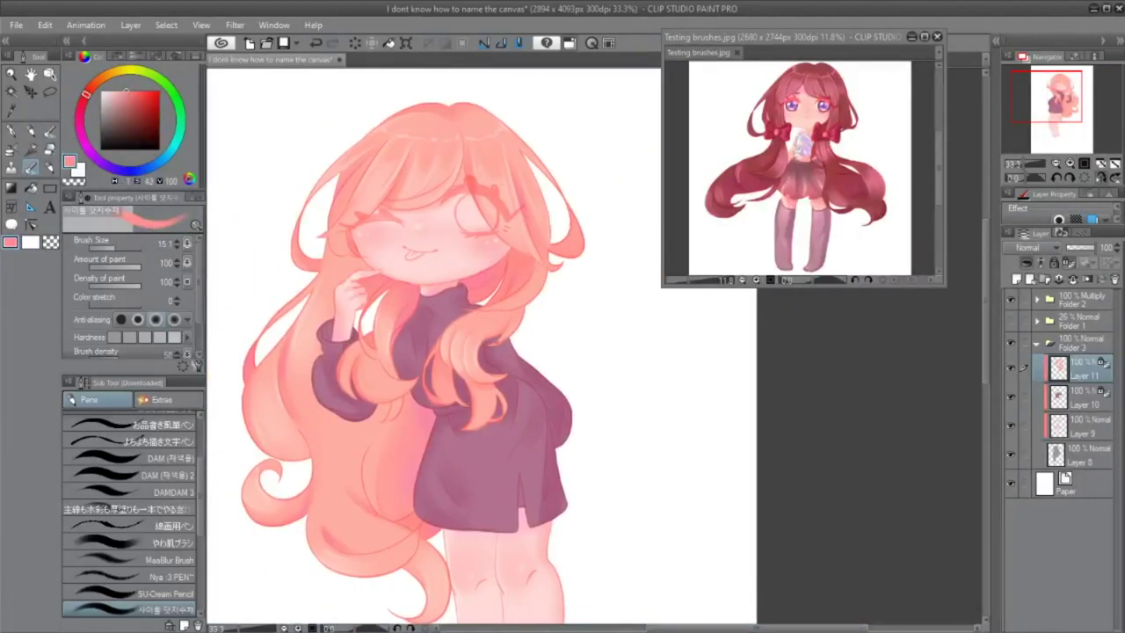
pyautogui.hotkey('ctrl', 'z')
pyautogui.press('p')
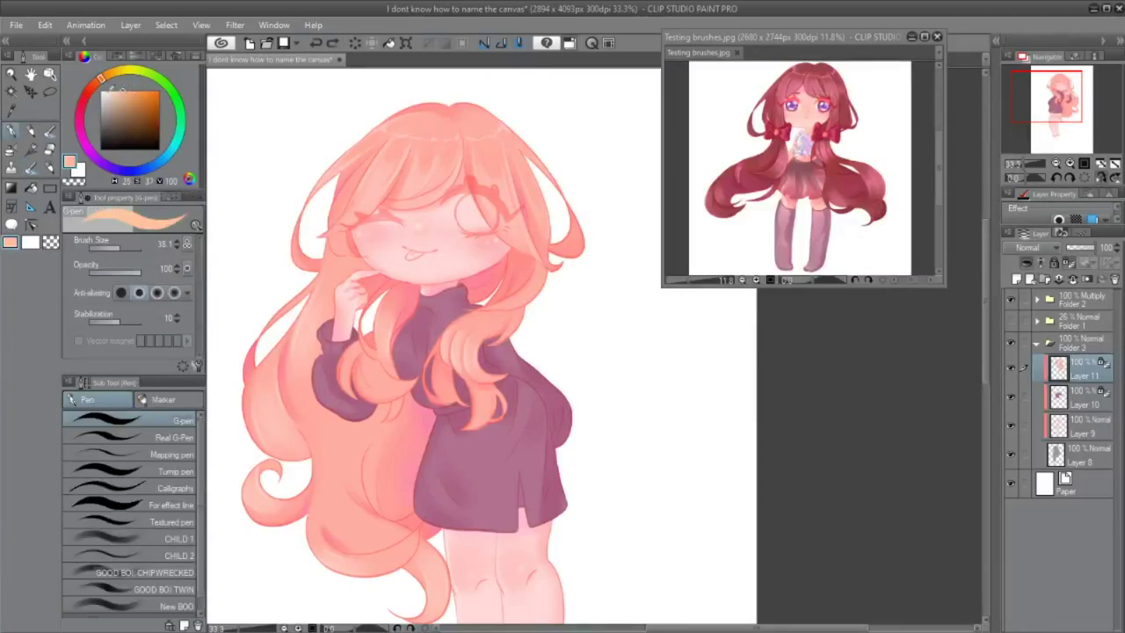
pyautogui.hotkey('ctrl', 'z')
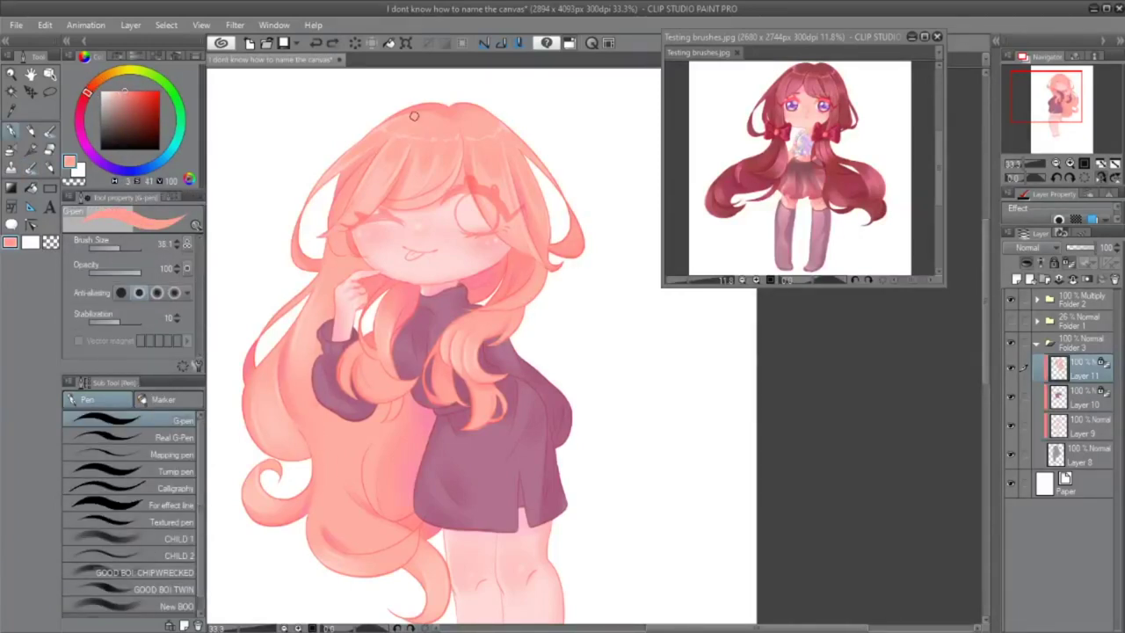
pyautogui.moveTo(362, 183); pyautogui.dragTo(351, 216)
pyautogui.hotkey('ctrl', 'z')
pyautogui.moveTo(441, 195)
pyautogui.mouseDown()
pyautogui.moveTo(394, 211)
pyautogui.moveTo(397, 201)
pyautogui.mouseUp()
pyautogui.hotkey('ctrl', 'z')
pyautogui.hotkey('ctrl', 'z')
pyautogui.scroll(-2, 393, 485)
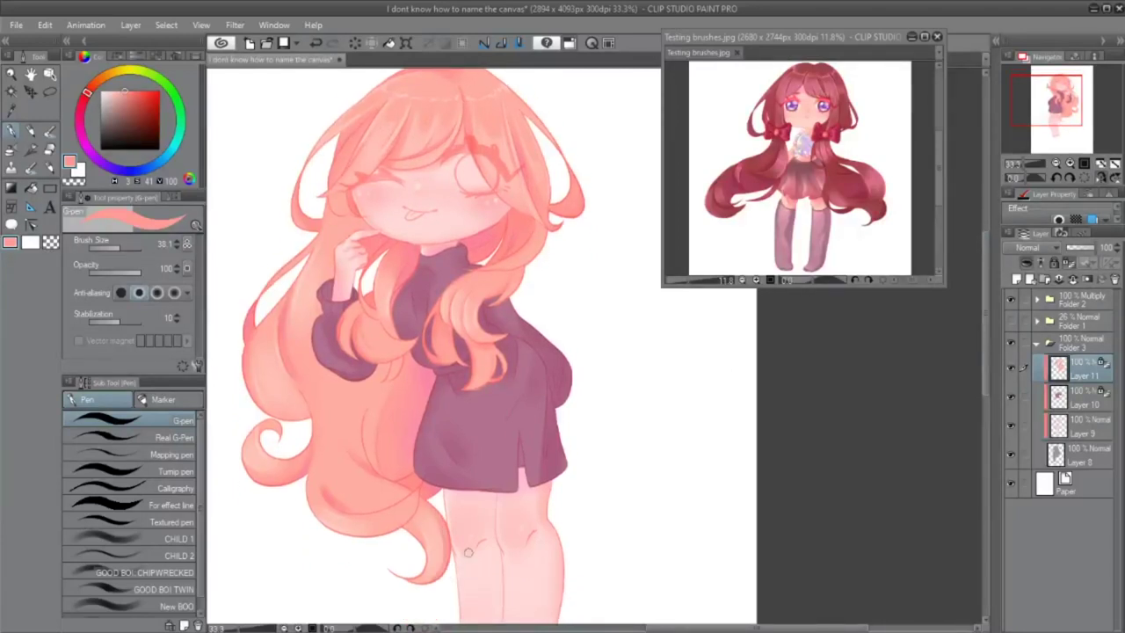
# Draw G-pen strand lines in the lower back hair and undo the stray strokes on the curls and front locks.
pyautogui.moveTo(418, 503); pyautogui.dragTo(443, 564)
pyautogui.hotkey('ctrl', 'z')
pyautogui.hotkey('ctrl', 'z')
pyautogui.moveTo(413, 510); pyautogui.dragTo(406, 520)
pyautogui.moveTo(311, 485); pyautogui.dragTo(323, 527)
pyautogui.hotkey('ctrl', 'z')
pyautogui.moveTo(332, 392); pyautogui.dragTo(343, 398)
pyautogui.hotkey('ctrl', 'z')
pyautogui.moveTo(487, 281); pyautogui.dragTo(506, 275)
pyautogui.hotkey('ctrl', 'z')
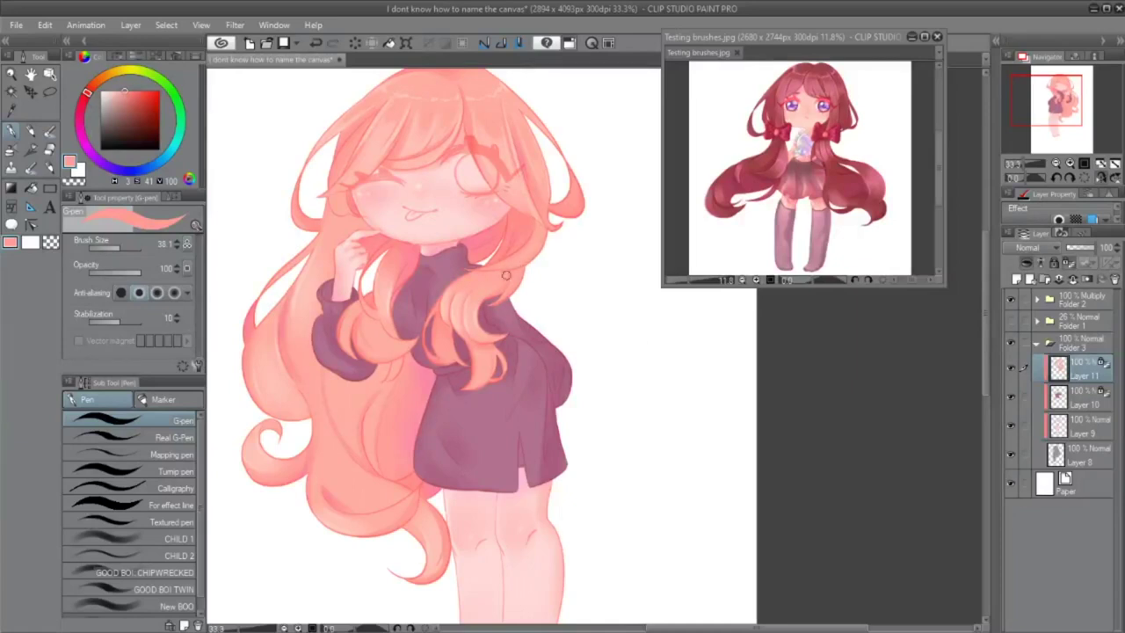
# Add salmon G-pen strands to the bangs and back hair, checking the last stroke through undo and redo.
pyautogui.scroll(2, 506, 275)
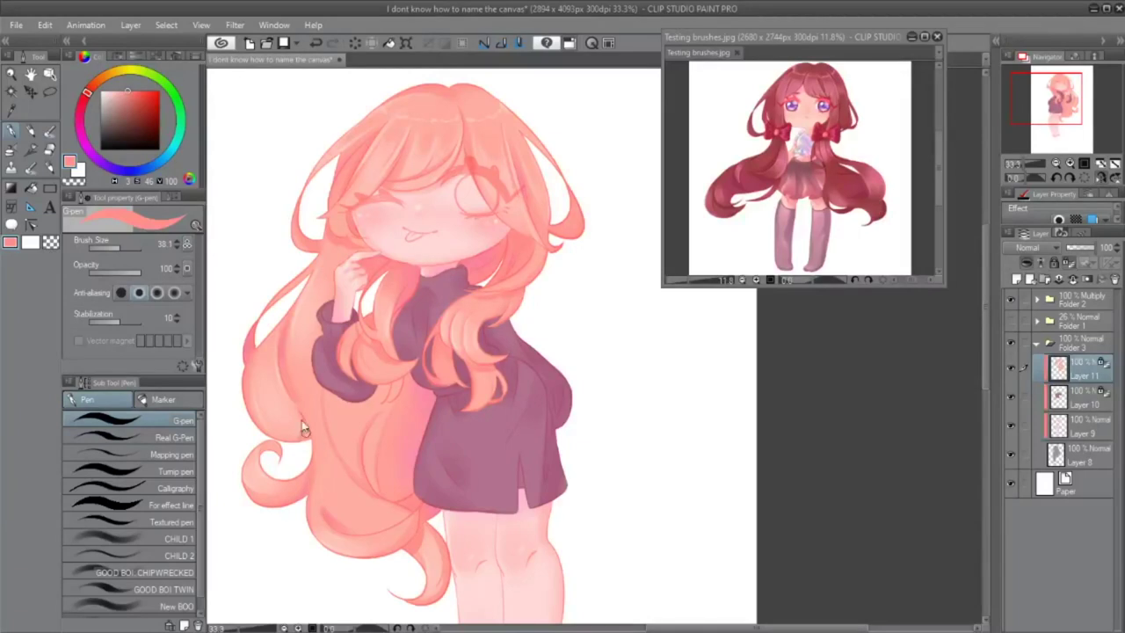
pyautogui.hotkey('ctrl', 'z')
pyautogui.hotkey('ctrl', 'y')
# Paint rose-pink shading with a small soft brush inside the bottom curl and on the side hair.
pyautogui.keyDown('alt'); pyautogui.click(278, 339); pyautogui.keyUp('alt')
pyautogui.press('b')
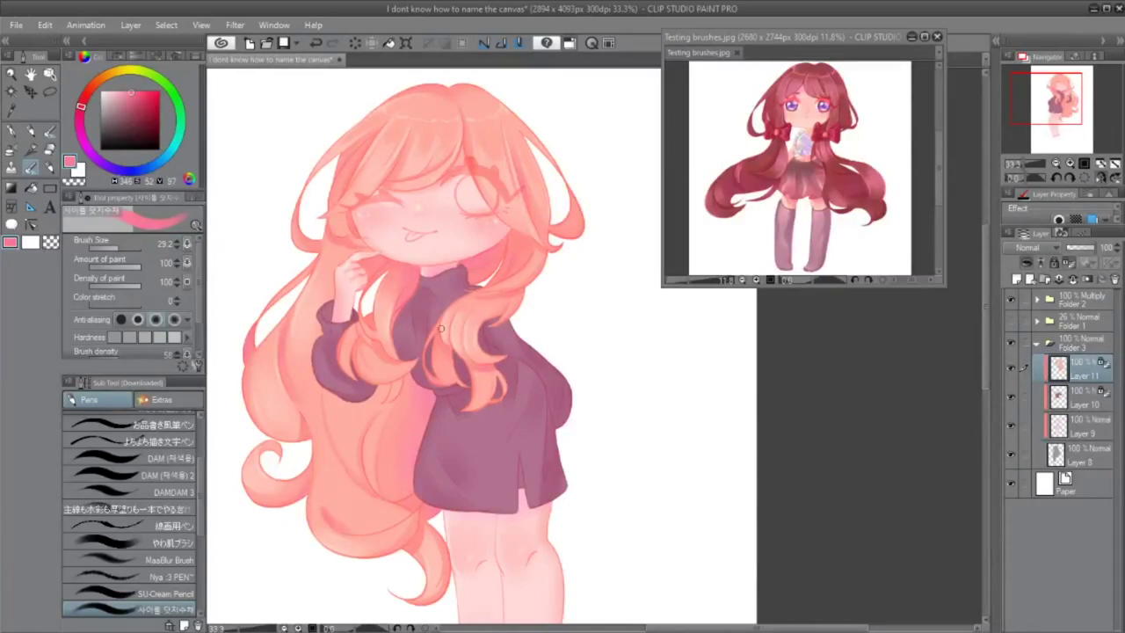
pyautogui.press('[')
pyautogui.press('[')
# Flip the canvas horizontally, choose a pale peach and paint highlights on the crown and bangs, enlarging the soft brush to 56.6.
pyautogui.press('h')
pyautogui.click(107, 91)
pyautogui.press('p')
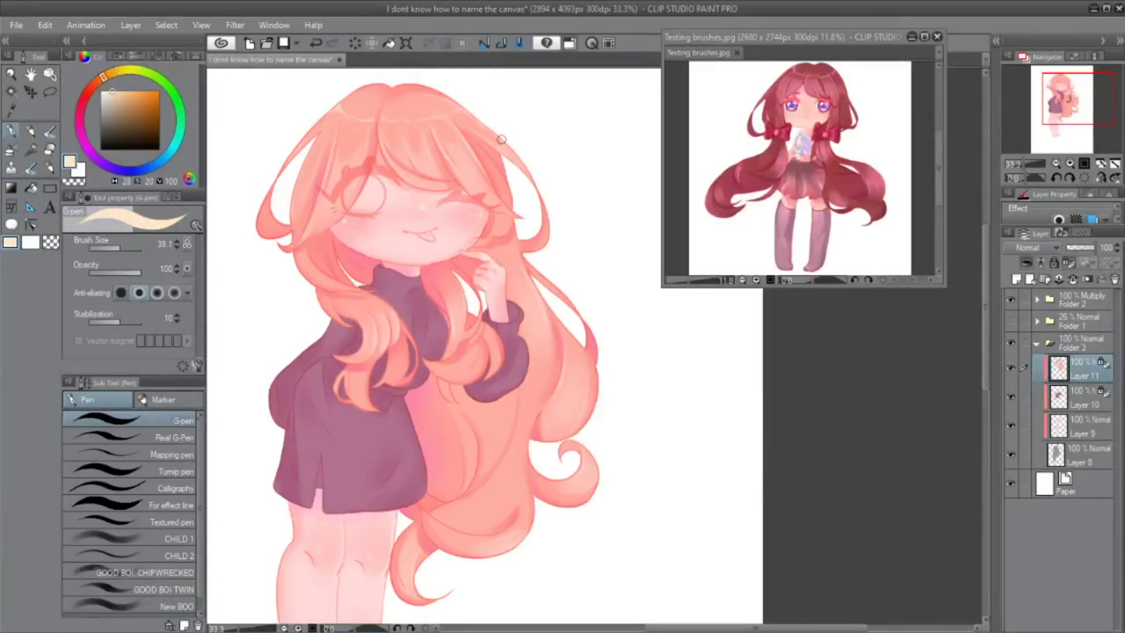
pyautogui.press('b')
pyautogui.press(']')
pyautogui.press(']')
pyautogui.press(']')
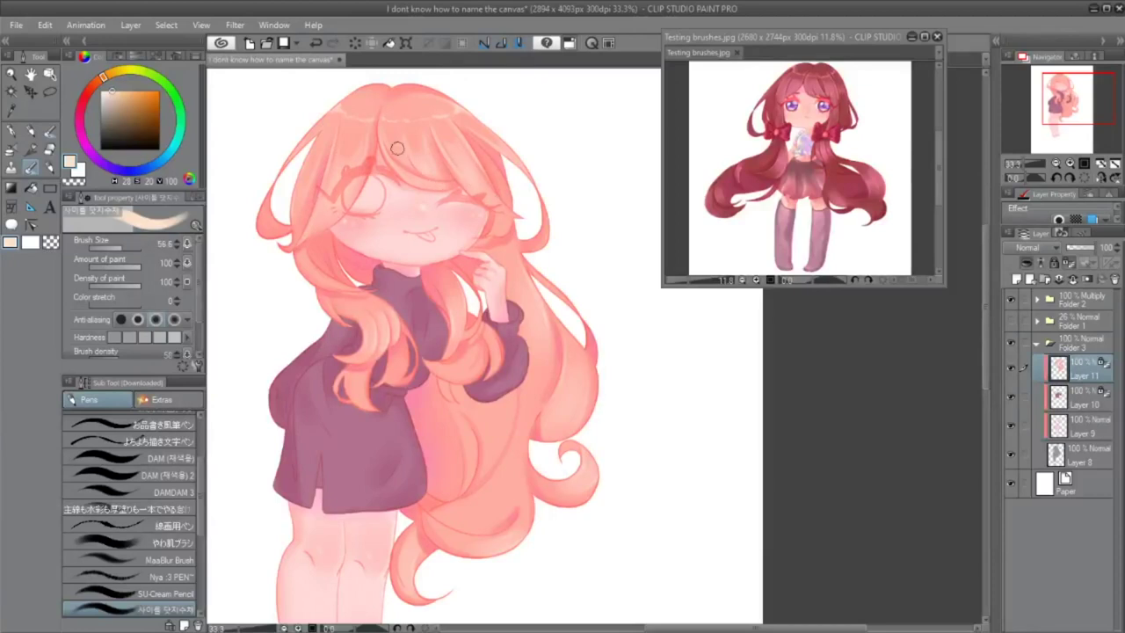
# Flip the canvas and touch up the crown and bangs with the G-pen in a salmon sampled from the hair.
pyautogui.press('h')
pyautogui.keyDown('alt'); pyautogui.click(469, 150); pyautogui.keyUp('alt')
pyautogui.press('p')
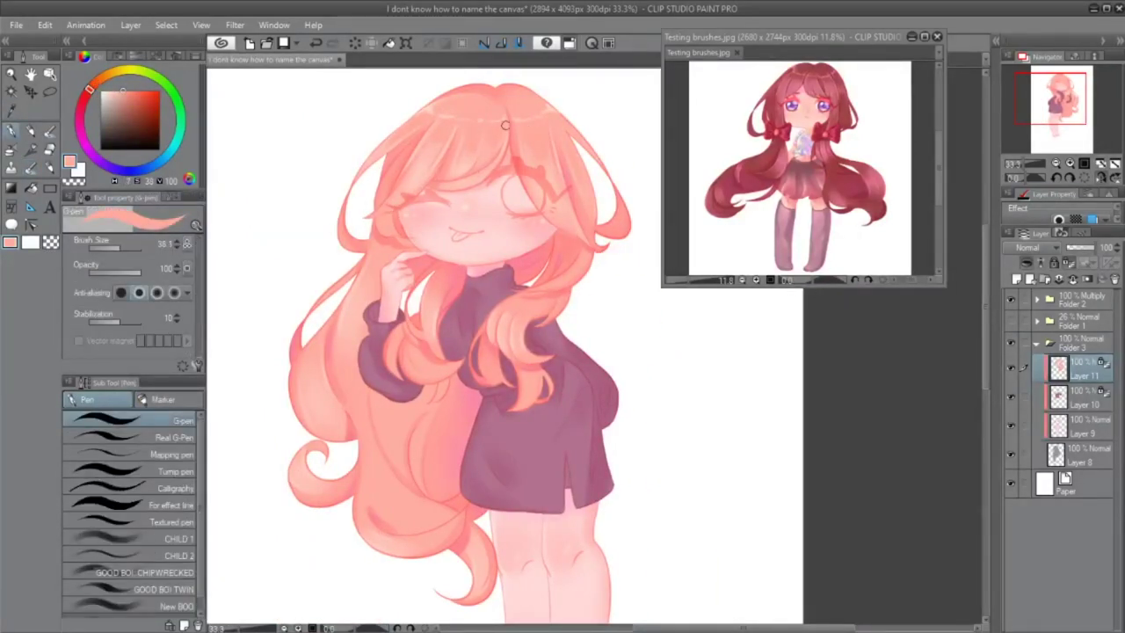
pyautogui.press(']')
pyautogui.press(']')
pyautogui.press('[')
pyautogui.press('[')
# Sample pale peach from the crown and add soft highlight strands to the bangs, checking them in the mirrored view.
pyautogui.keyDown('alt'); pyautogui.click(439, 118); pyautogui.keyUp('alt')
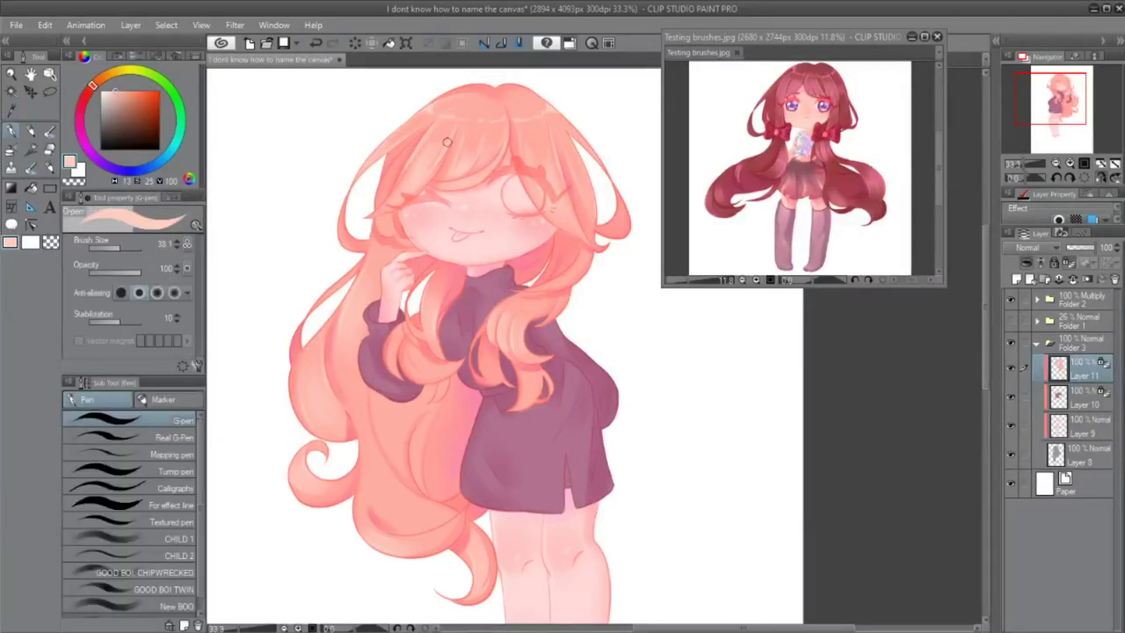
pyautogui.press('b')
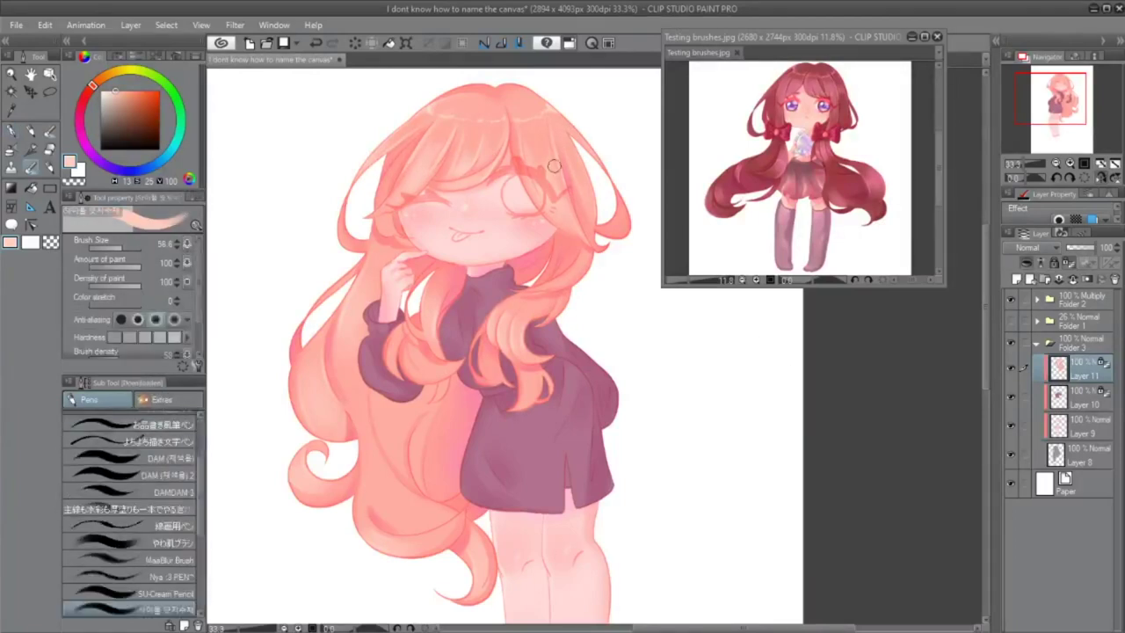
pyautogui.press('h')
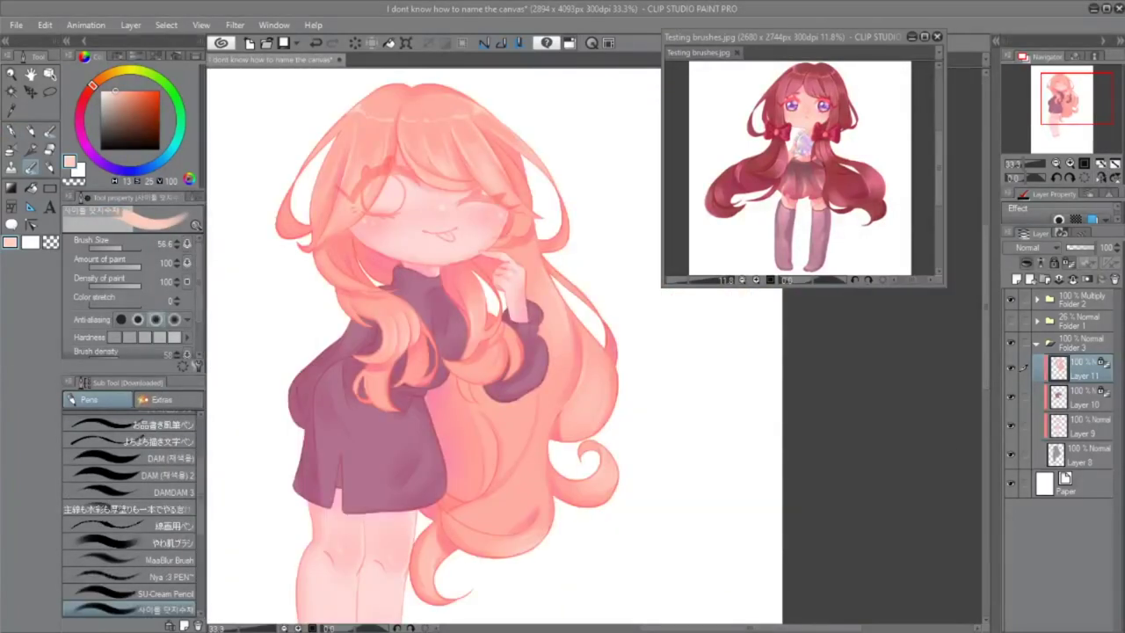
pyautogui.press('h')
# On Layer 10, paint soft pink light over the sweater's chest and body, reducing the brush to 73.7 and undoing a stray stroke.
pyautogui.click(1080, 397)
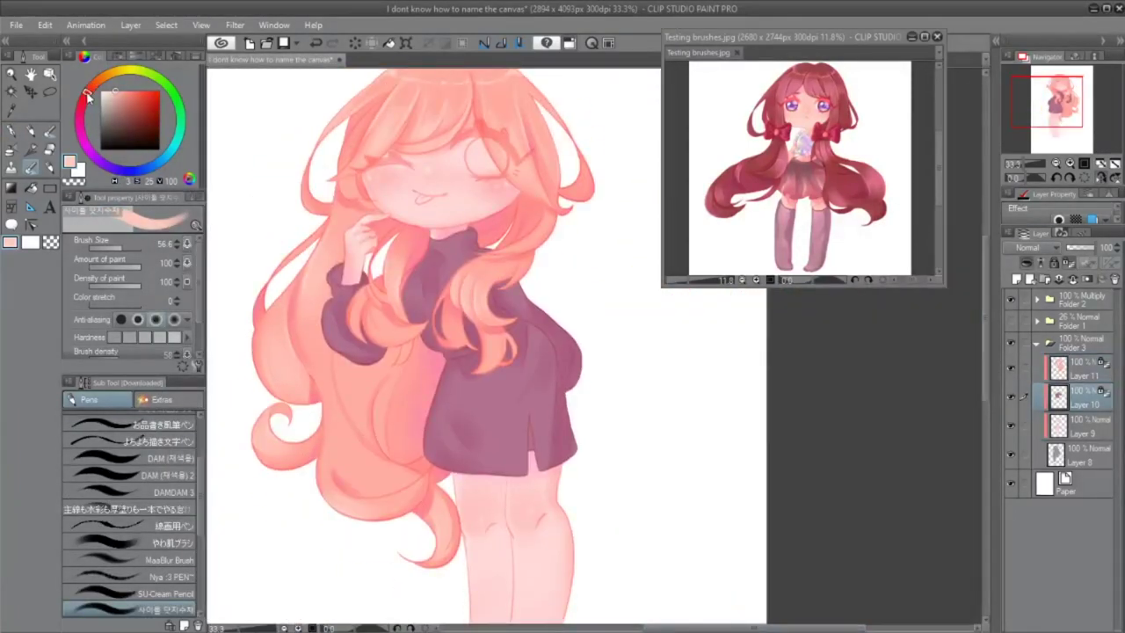
pyautogui.moveTo(413, 272)
pyautogui.mouseDown()
pyautogui.moveTo(450, 299)
pyautogui.moveTo(452, 283)
pyautogui.mouseUp()
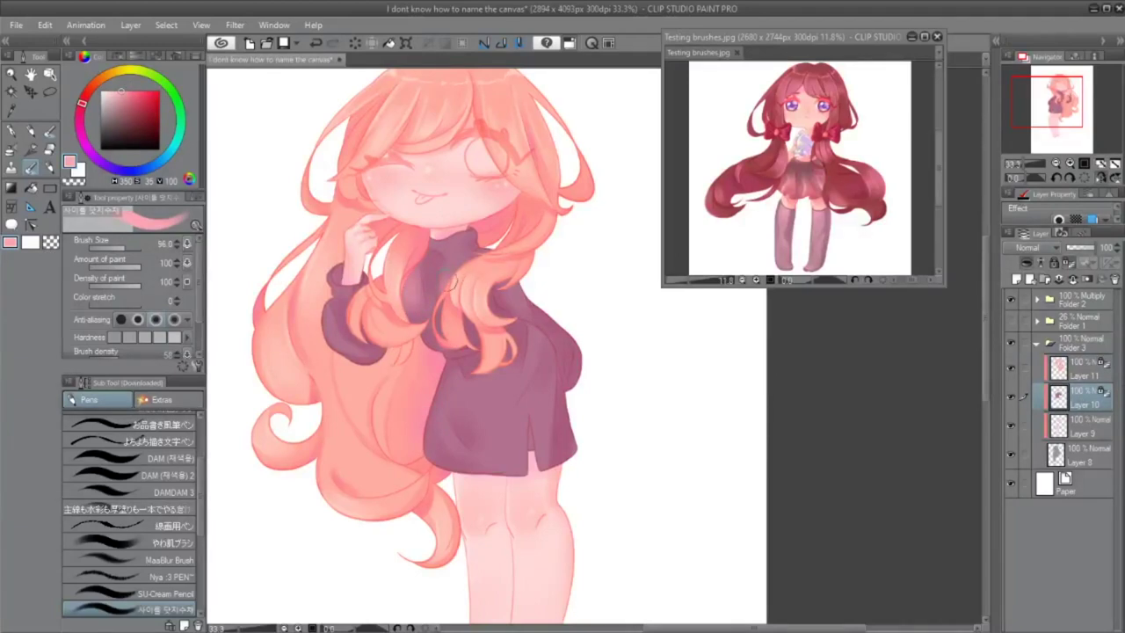
pyautogui.hotkey('ctrl', 'z')
pyautogui.hotkey('ctrl', 'y')
pyautogui.keyDown('alt'); pyautogui.click(446, 283); pyautogui.keyUp('alt')
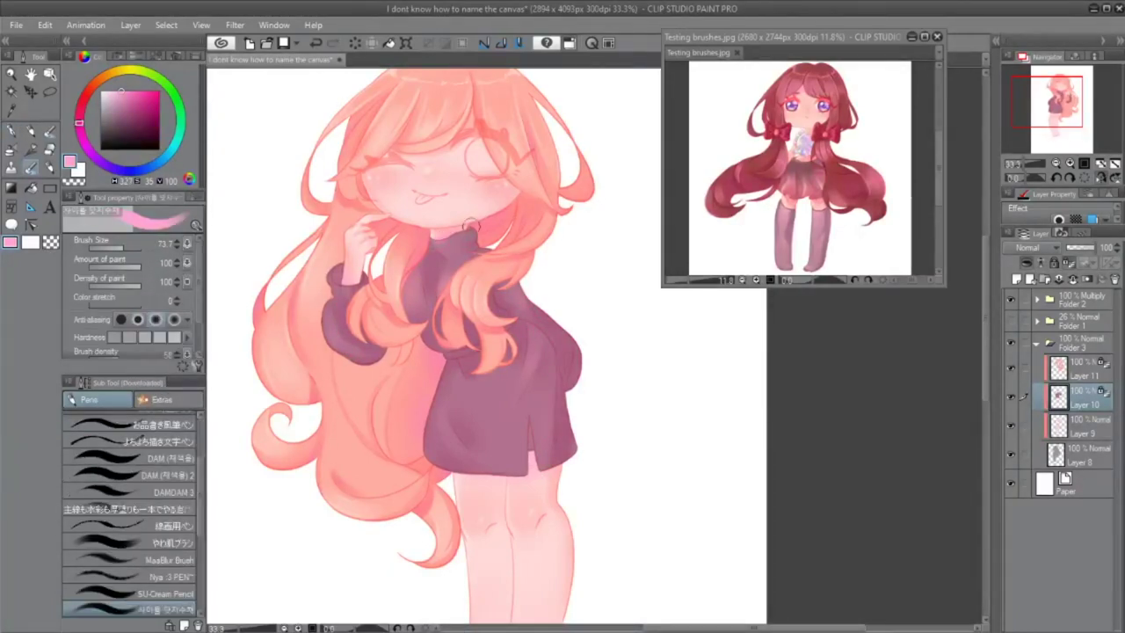
pyautogui.hotkey('ctrl', 'z')
pyautogui.moveTo(456, 375); pyautogui.dragTo(444, 402)
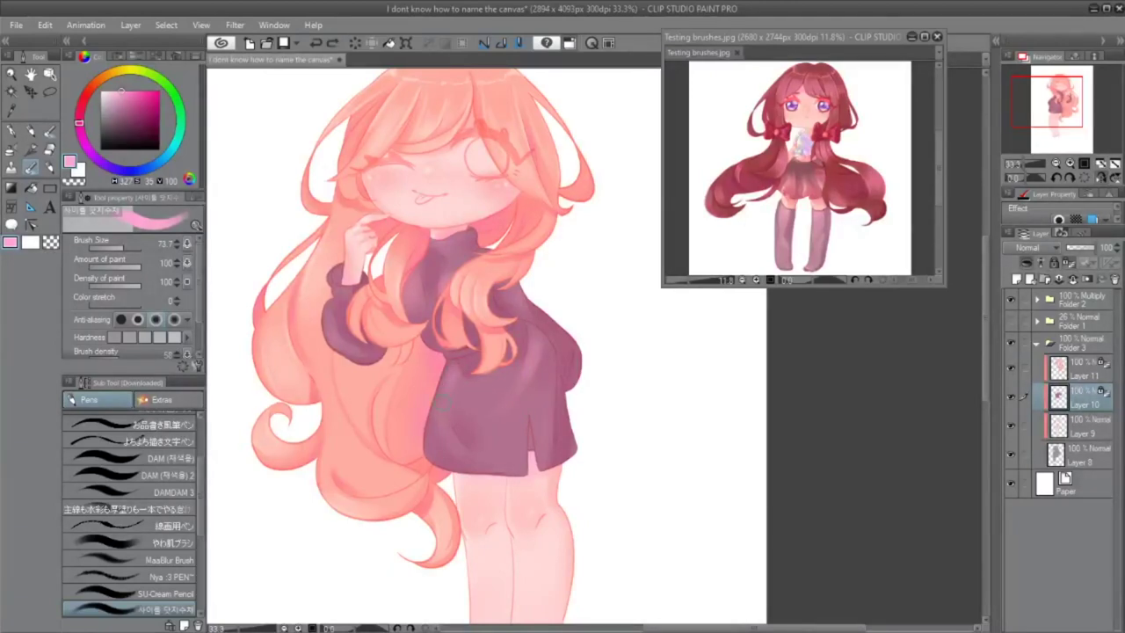
# Sample mauve from the sweater and draw darker G-pen fold lines on its body, collar and cuff, undoing stray strokes.
pyautogui.keyDown('alt'); pyautogui.click(413, 282); pyautogui.keyUp('alt')
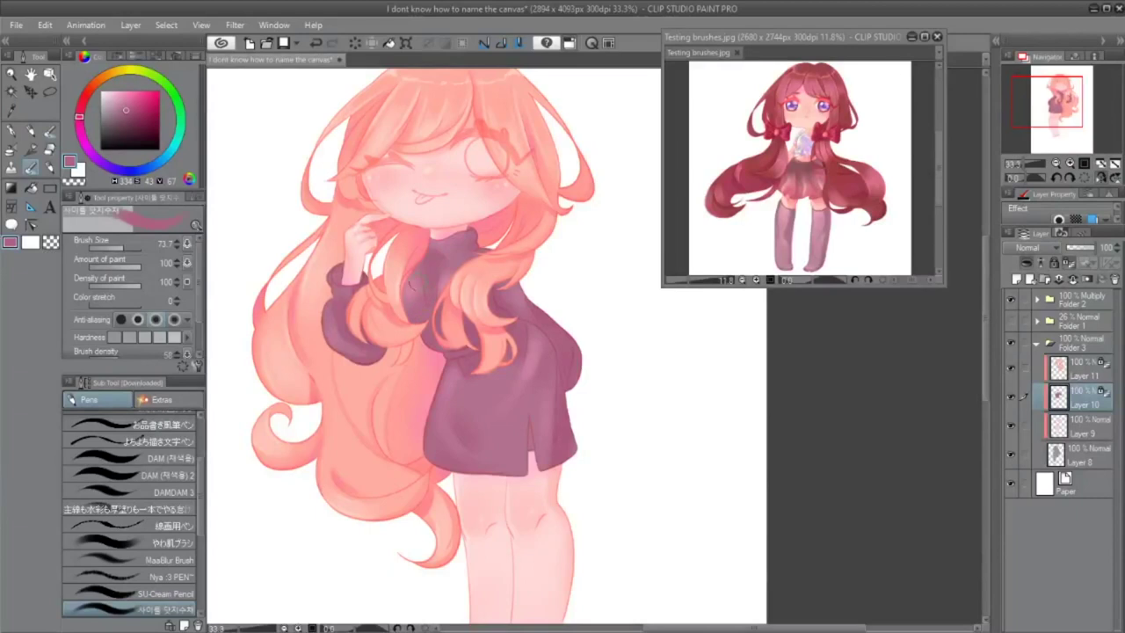
pyautogui.keyDown('alt'); pyautogui.click(524, 287); pyautogui.keyUp('alt')
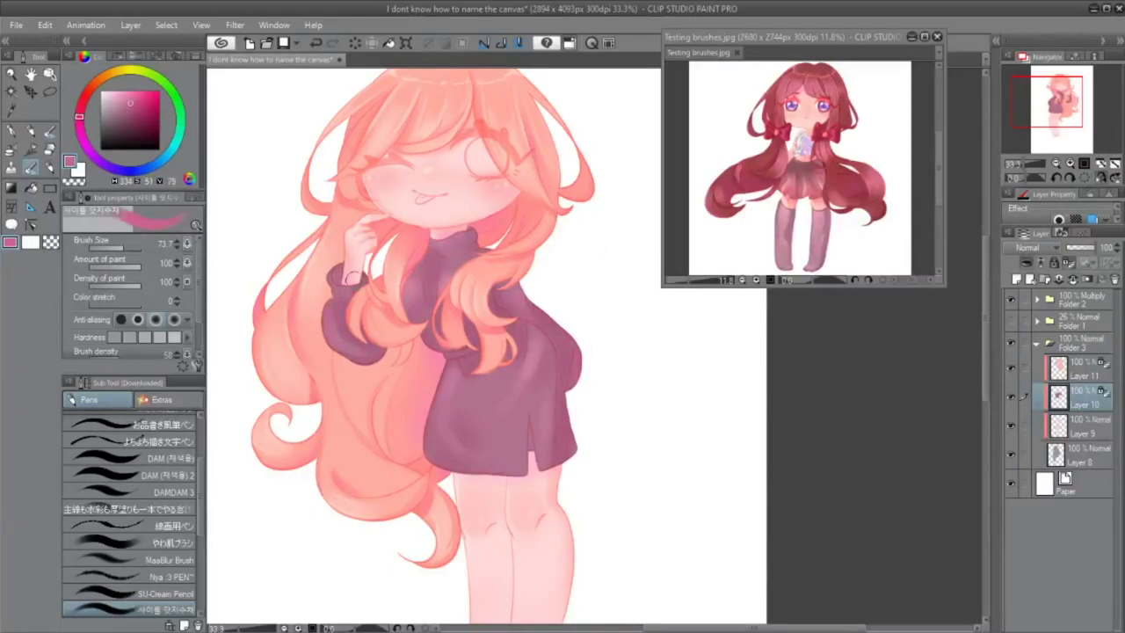
pyautogui.press('p')
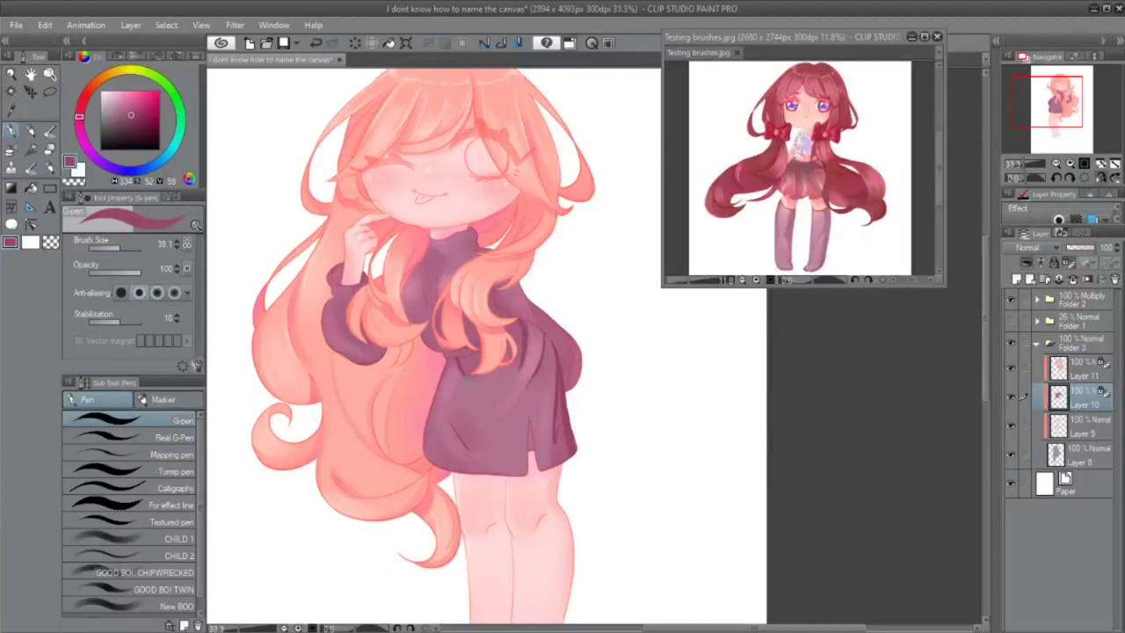
pyautogui.moveTo(514, 286)
pyautogui.mouseDown()
pyautogui.moveTo(501, 324)
pyautogui.moveTo(490, 309)
pyautogui.moveTo(466, 341)
pyautogui.mouseUp()
pyautogui.moveTo(490, 234)
pyautogui.mouseDown()
pyautogui.moveTo(474, 249)
pyautogui.moveTo(433, 239)
pyautogui.mouseUp()
pyautogui.hotkey('ctrl', 'z')
pyautogui.hotkey('ctrl', 'z')
pyautogui.moveTo(345, 283)
pyautogui.mouseDown()
pyautogui.moveTo(343, 267)
pyautogui.moveTo(343, 323)
pyautogui.mouseUp()
pyautogui.hotkey('ctrl', 'z')
# Blend the sweater folds with the soft brush, flip the canvas and paint small pink accents at size 17.2, undoing unwanted strokes.
pyautogui.press('b')
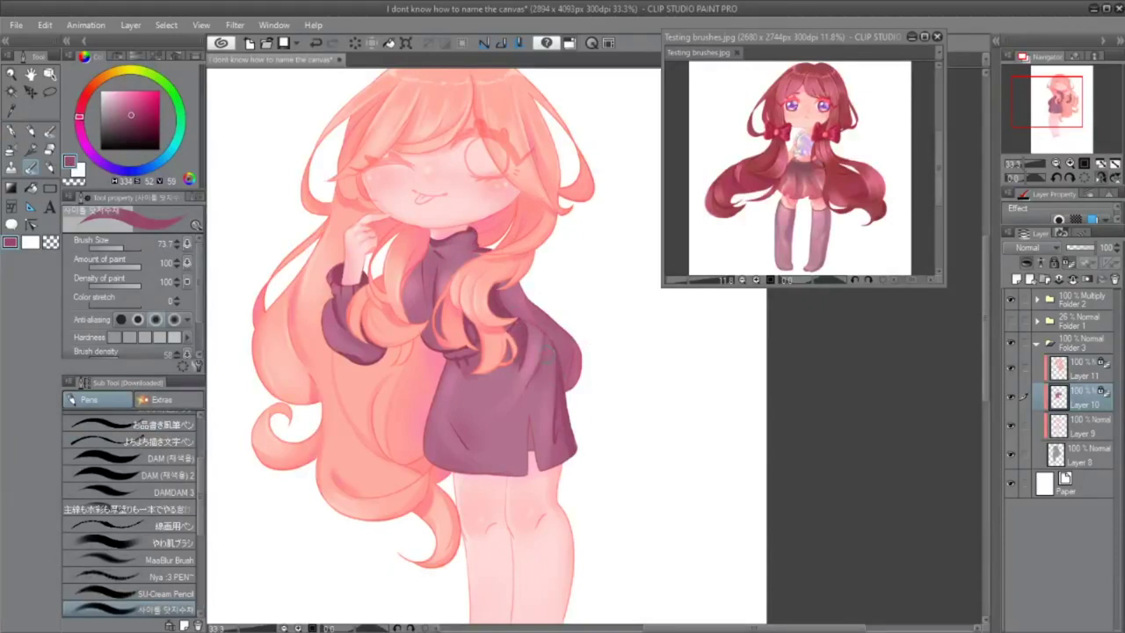
pyautogui.hotkey('ctrl', 'z')
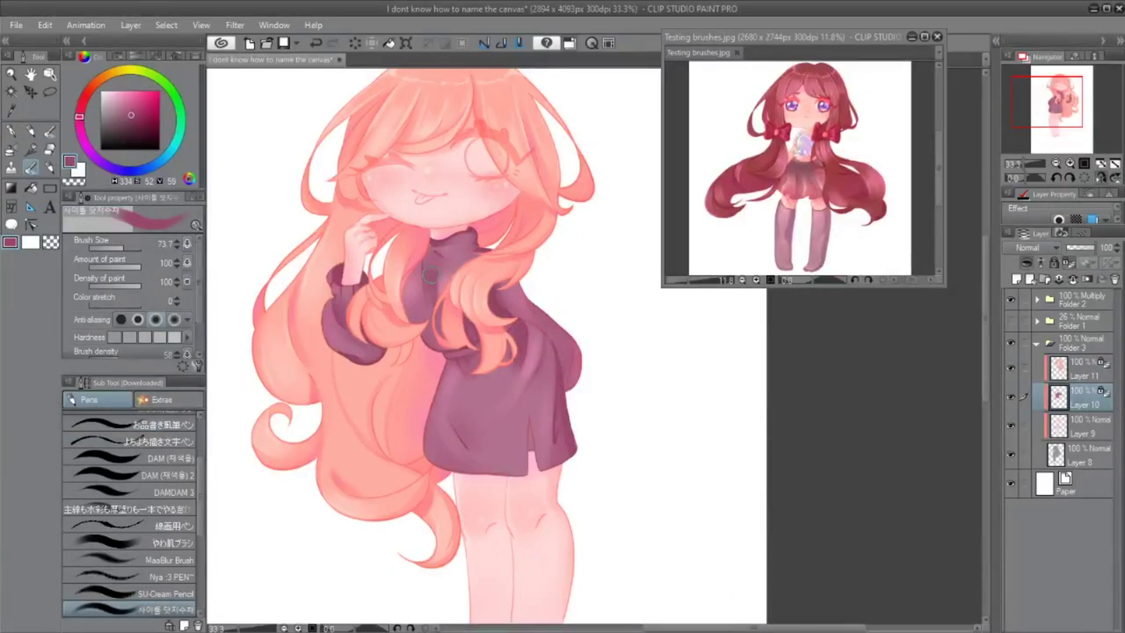
pyautogui.press('h')
pyautogui.moveTo(532, 272)
pyautogui.mouseDown()
pyautogui.moveTo(594, 346)
pyautogui.moveTo(591, 328)
pyautogui.mouseUp()
pyautogui.hotkey('ctrl', 'z')
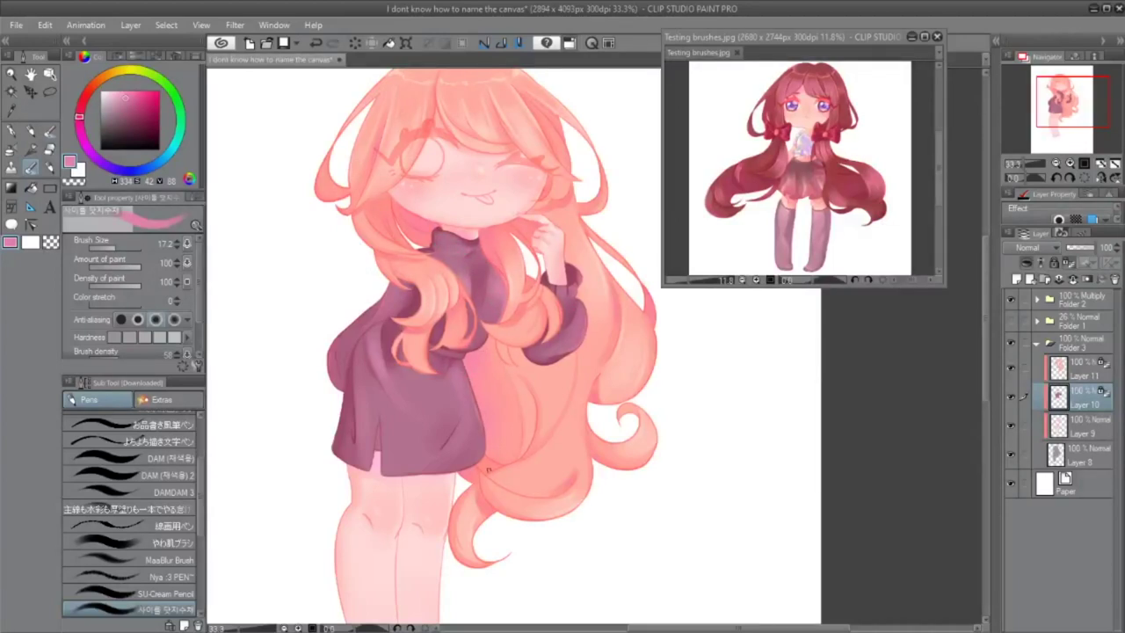
# Flip the canvas and shade the sweater's back edge and sleeves with sampled plum and magenta soft-brush strokes, undoing the stray one.
pyautogui.press('h')
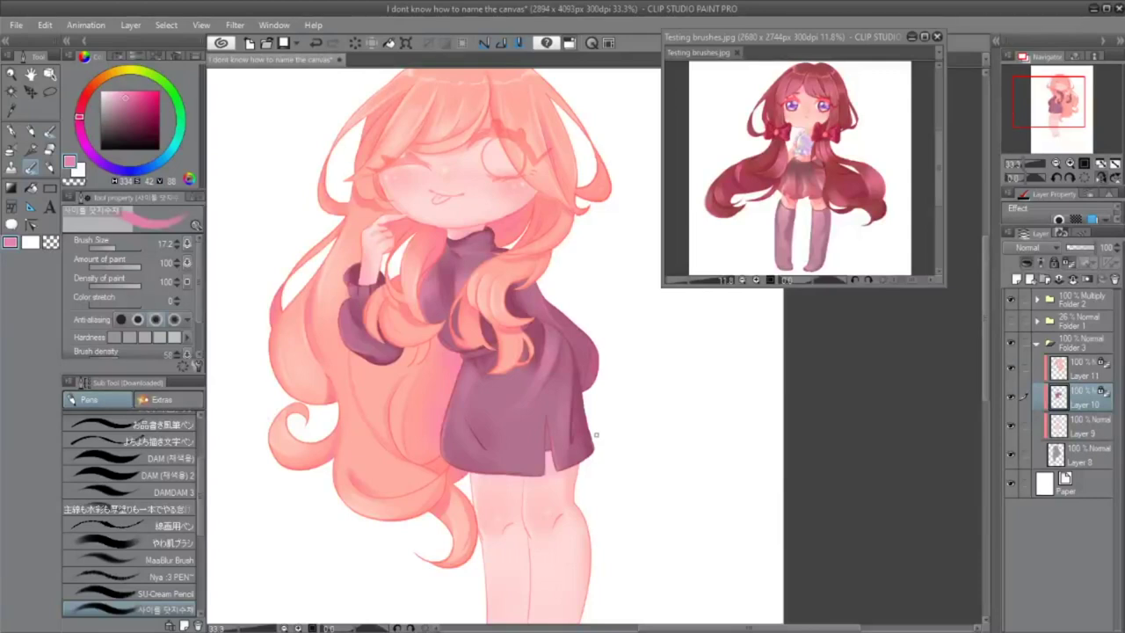
pyautogui.keyDown('alt'); pyautogui.click(573, 439); pyautogui.keyUp('alt')
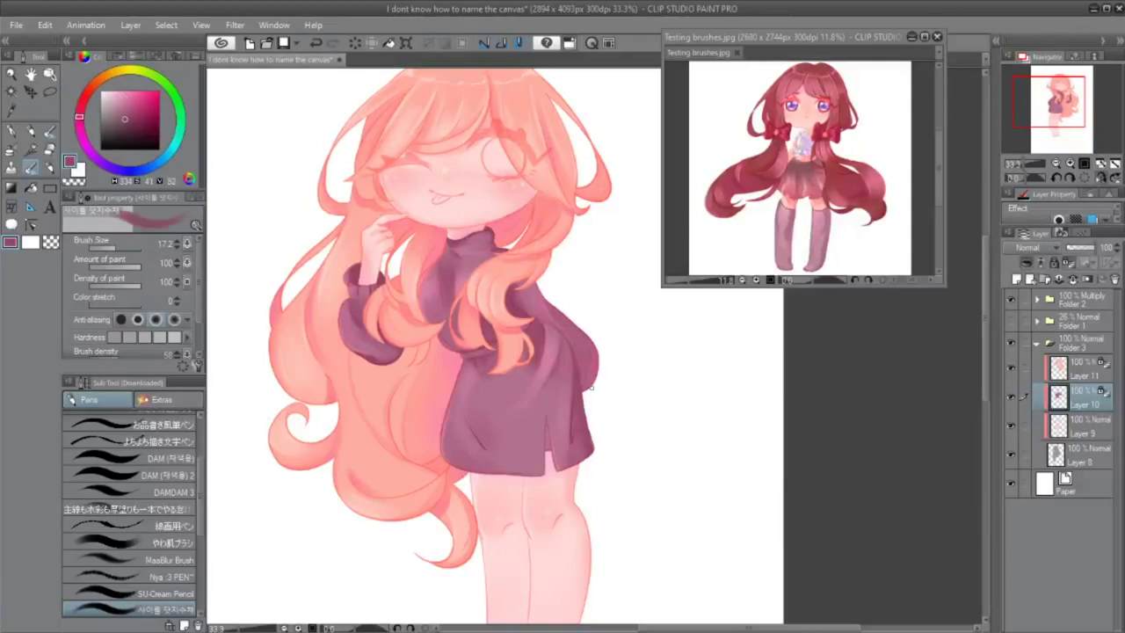
pyautogui.moveTo(599, 362); pyautogui.dragTo(590, 385)
pyautogui.moveTo(556, 312); pyautogui.dragTo(570, 317)
pyautogui.hotkey('ctrl', 'z')
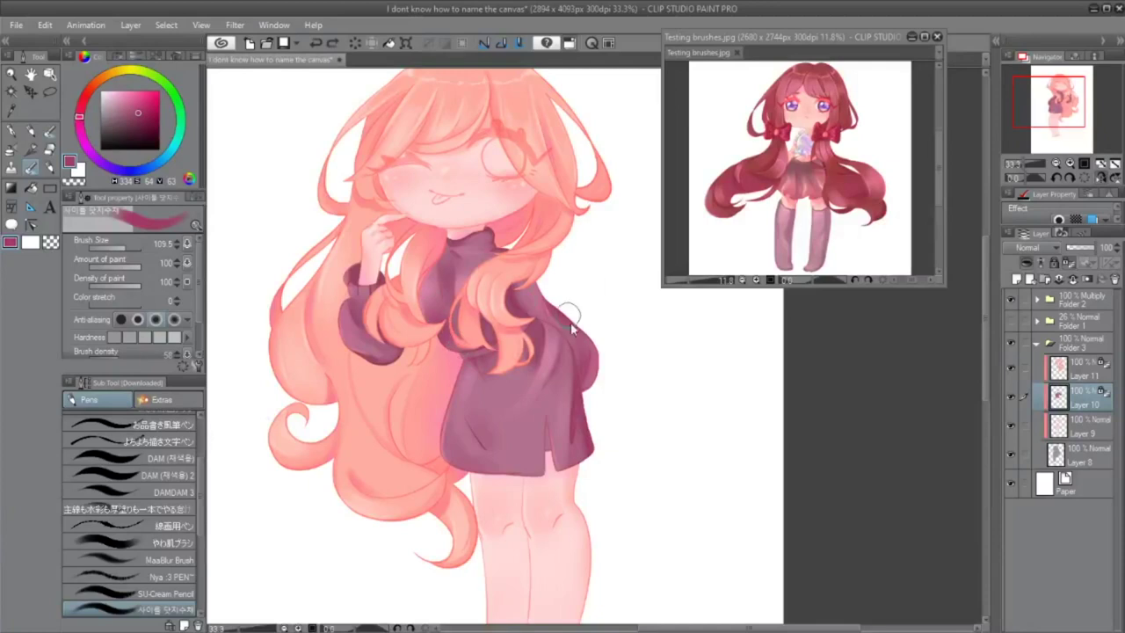
pyautogui.keyDown('alt'); pyautogui.click(577, 373); pyautogui.keyUp('alt')
pyautogui.press('[')
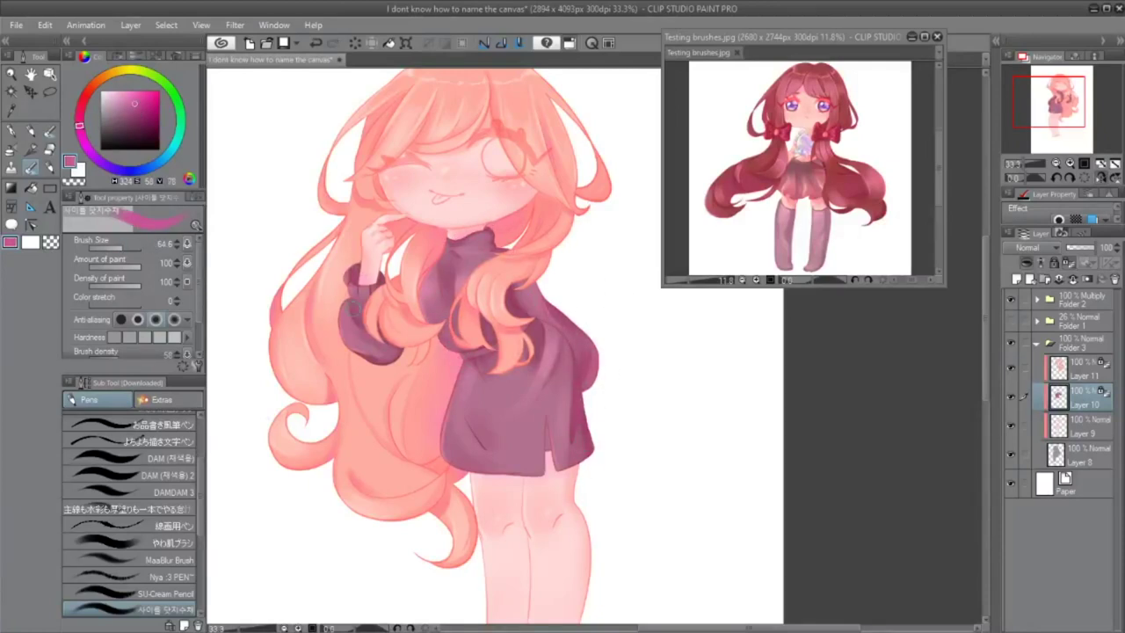
# Flip the canvas and paint a light orchid-pink highlight across the waist below the front curls with the soft brush at 22.5.
pyautogui.press('h')
pyautogui.keyDown('alt'); pyautogui.click(436, 353); pyautogui.keyUp('alt')
pyautogui.press('[')
pyautogui.press('[')
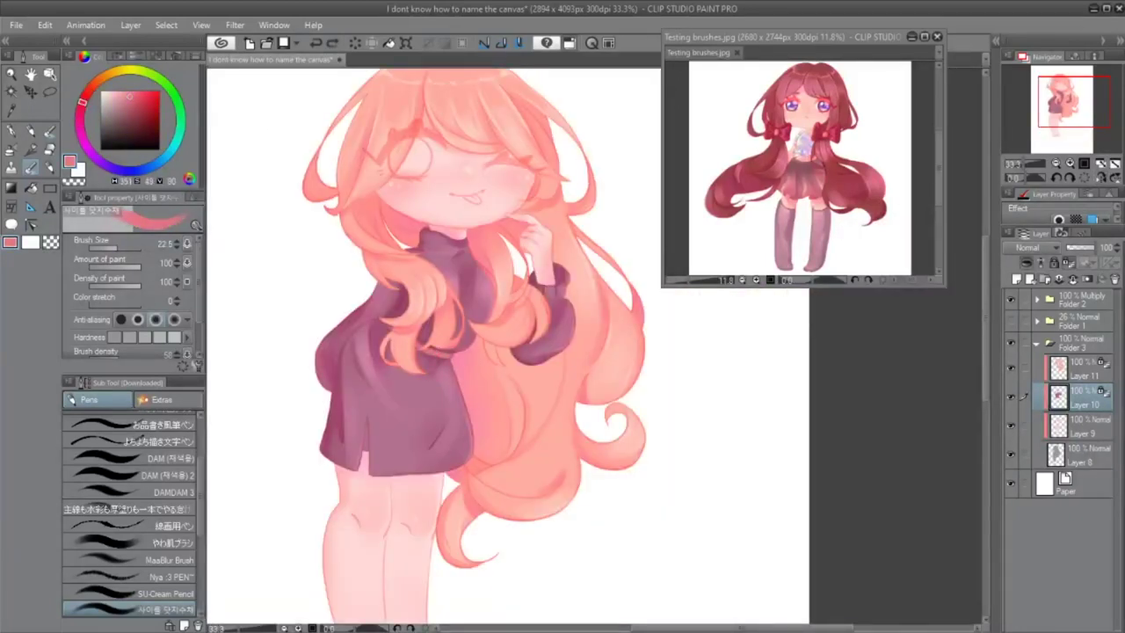
pyautogui.keyDown('alt'); pyautogui.click(420, 348); pyautogui.keyUp('alt')
pyautogui.click(119, 90)
pyautogui.moveTo(457, 355)
pyautogui.mouseDown()
pyautogui.moveTo(415, 344)
pyautogui.moveTo(458, 356)
pyautogui.mouseUp()
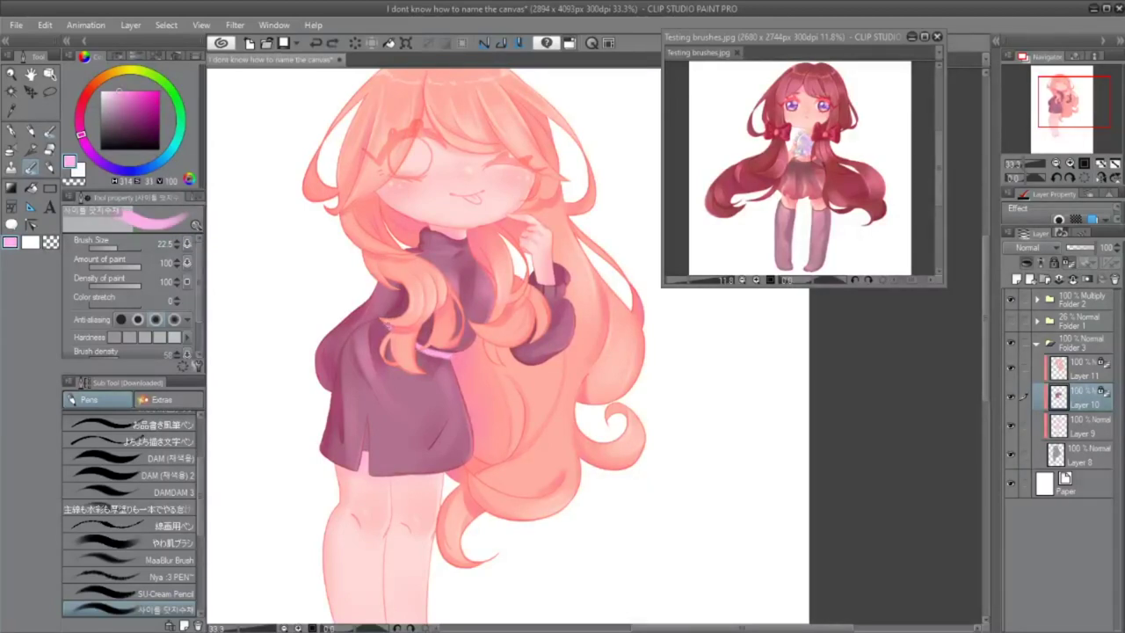
# Refine the waist highlight with a more saturated orchid pink and the soft brush at 15.1.
pyautogui.click(125, 101)
pyautogui.click(108, 91)
pyautogui.click(129, 88)
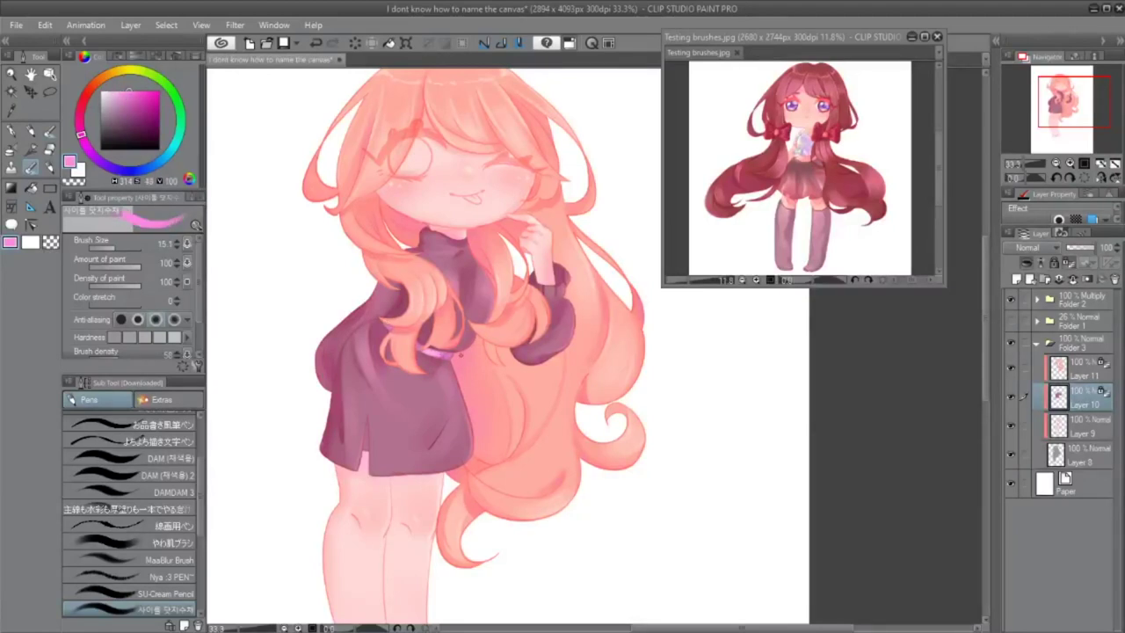
# Flip the canvas, sample plum from the sweater and add darker fold lines along its back with the G-pen and soft brush.
pyautogui.press('h')
pyautogui.keyDown('alt'); pyautogui.click(516, 365); pyautogui.keyUp('alt')
pyautogui.press('p')
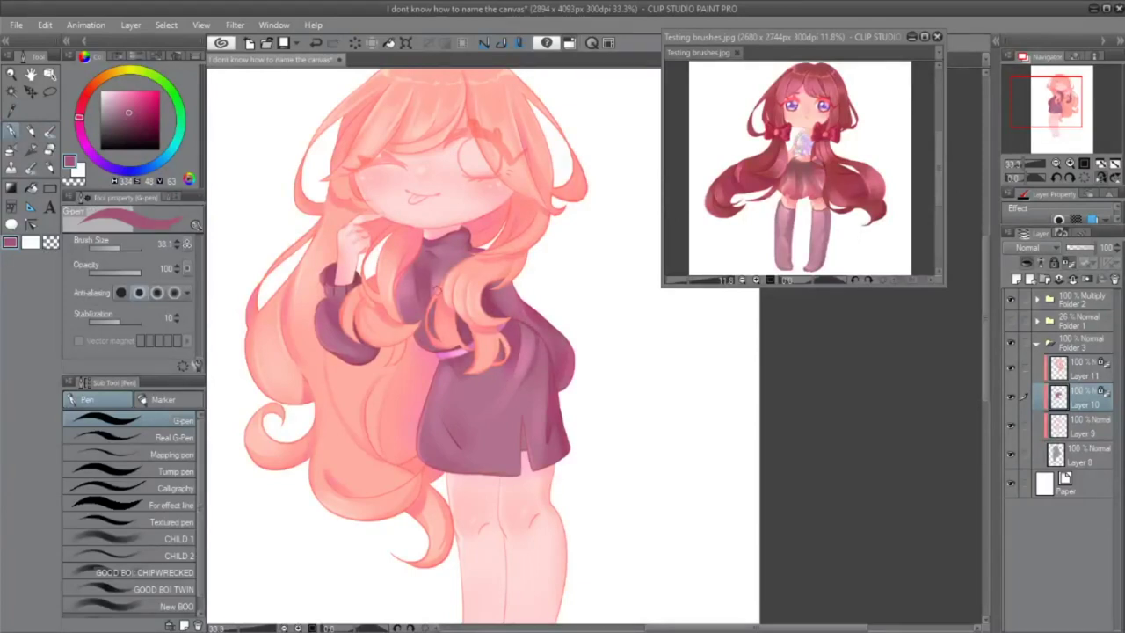
pyautogui.press('b')
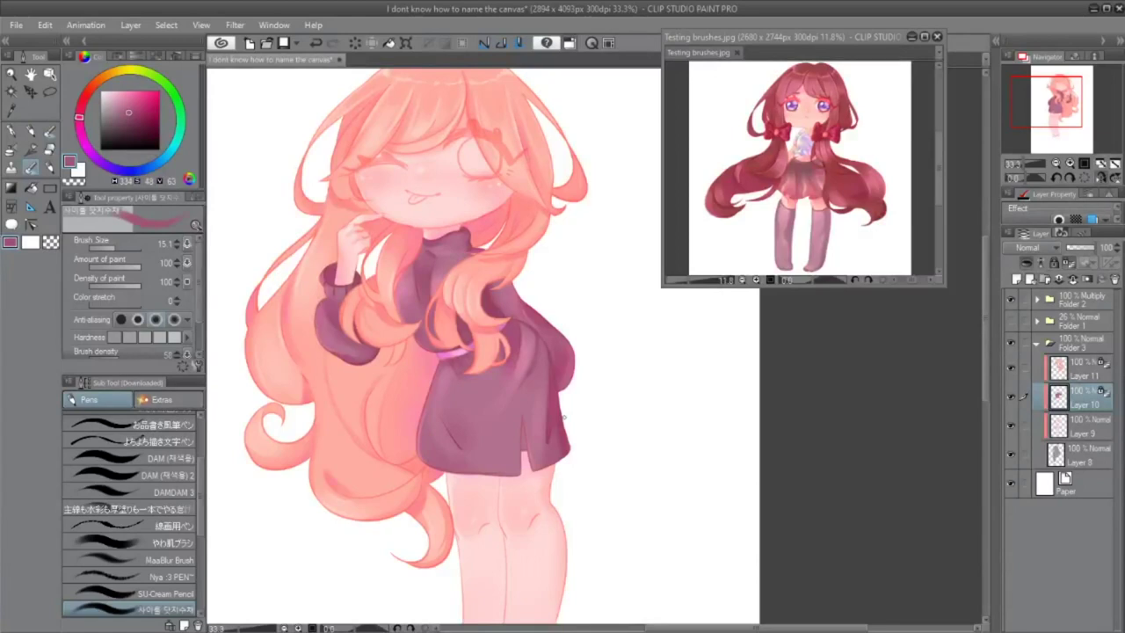
# Glaze the sweater's body and back with sampled mauve and pink tones, varying the soft brush between 109.5, 49.6 and 96.
pyautogui.scroll(-1, 308, 387)
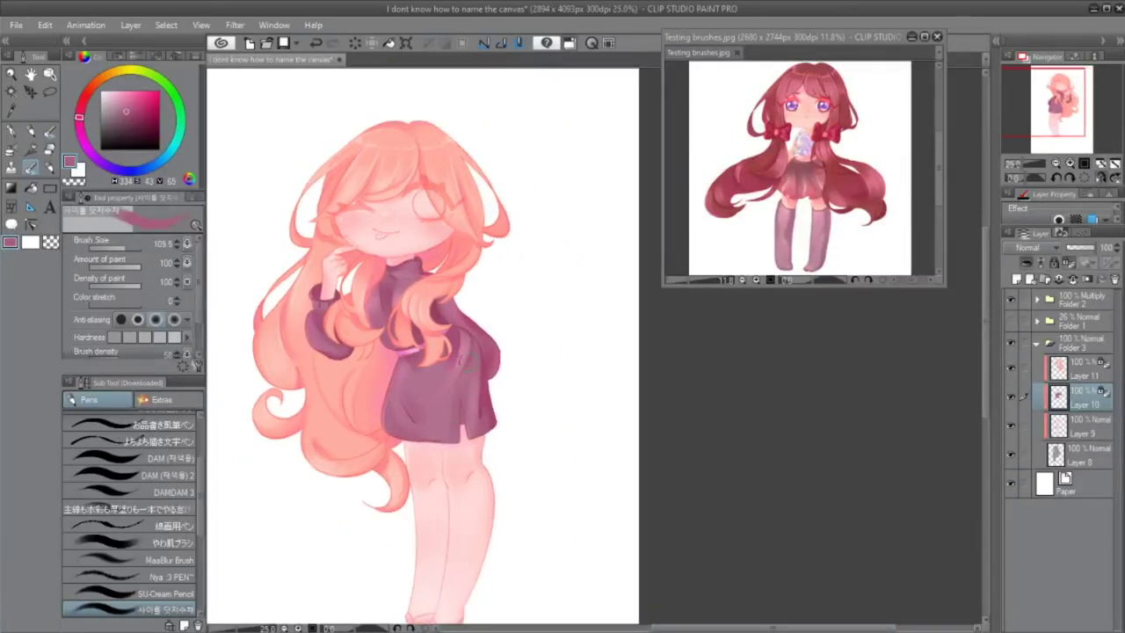
pyautogui.press('alt')
pyautogui.keyDown('alt'); pyautogui.click(475, 348); pyautogui.keyUp('alt')
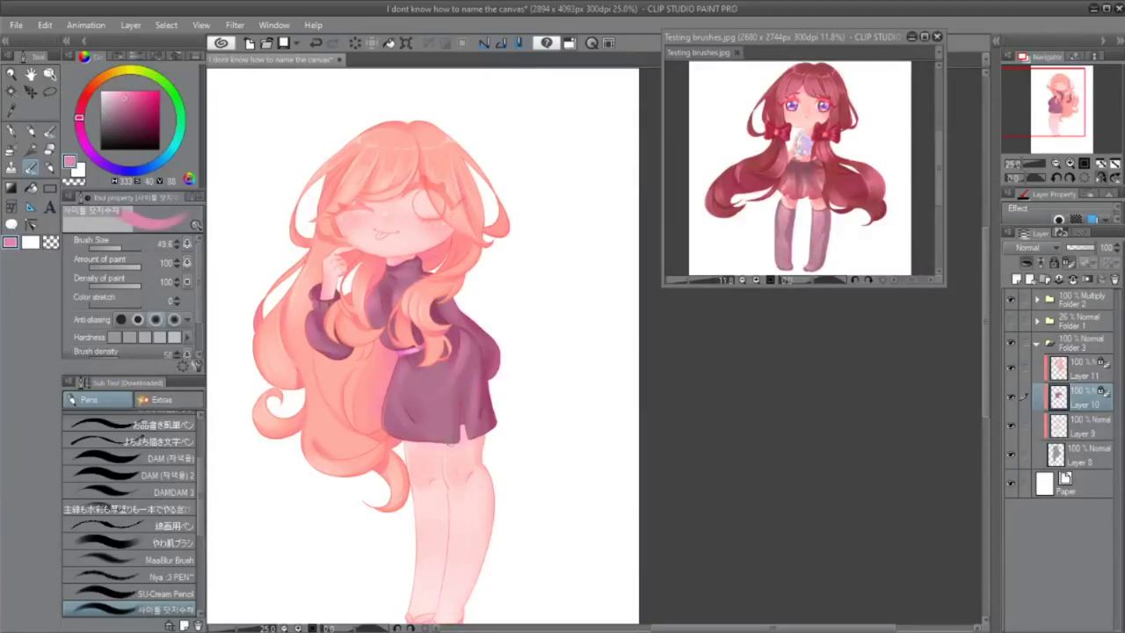
pyautogui.keyDown('alt'); pyautogui.click(463, 348); pyautogui.keyUp('alt')
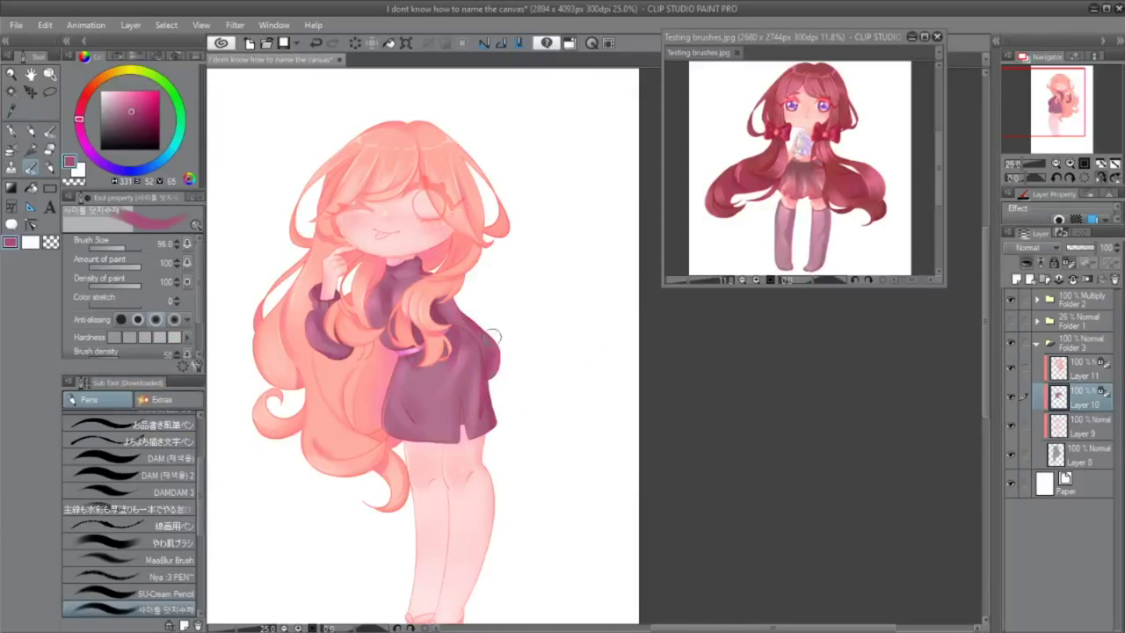
# Add pink G-pen accents along the sweater sleeve and resample its mauve tones for soft shading, undoing the last stroke.
pyautogui.press('p')
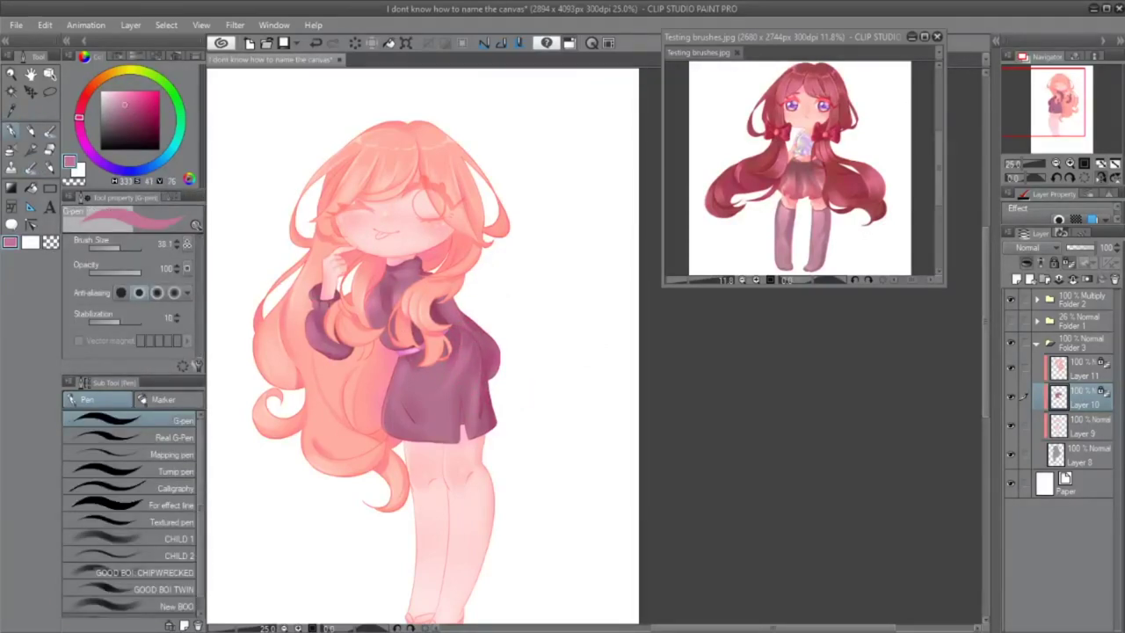
pyautogui.keyDown('alt'); pyautogui.click(310, 329); pyautogui.keyUp('alt')
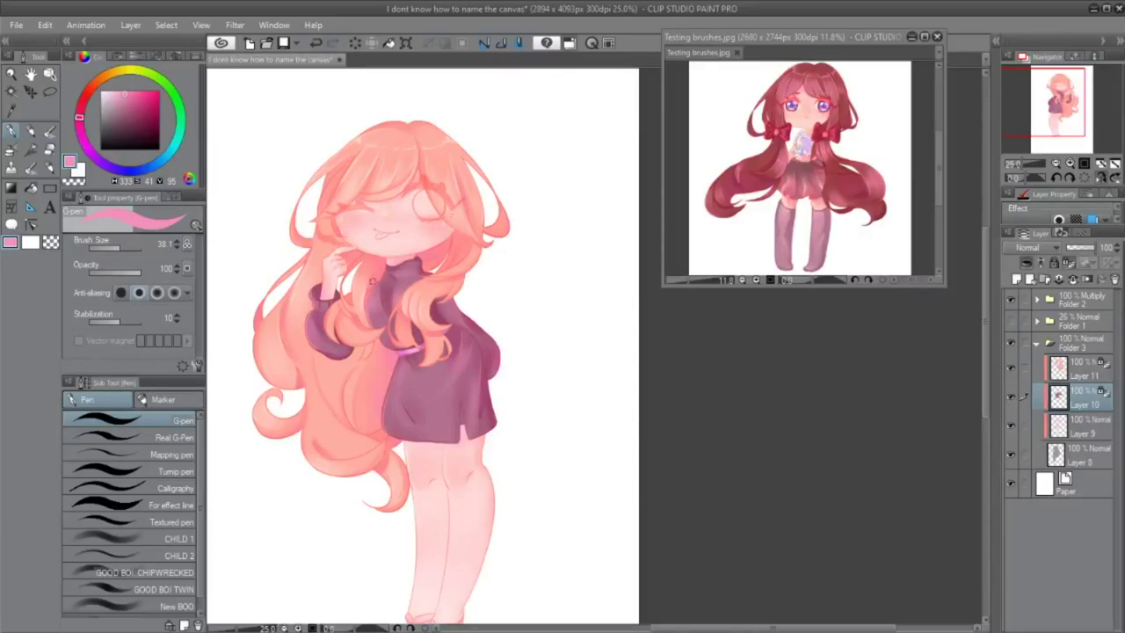
pyautogui.press('b')
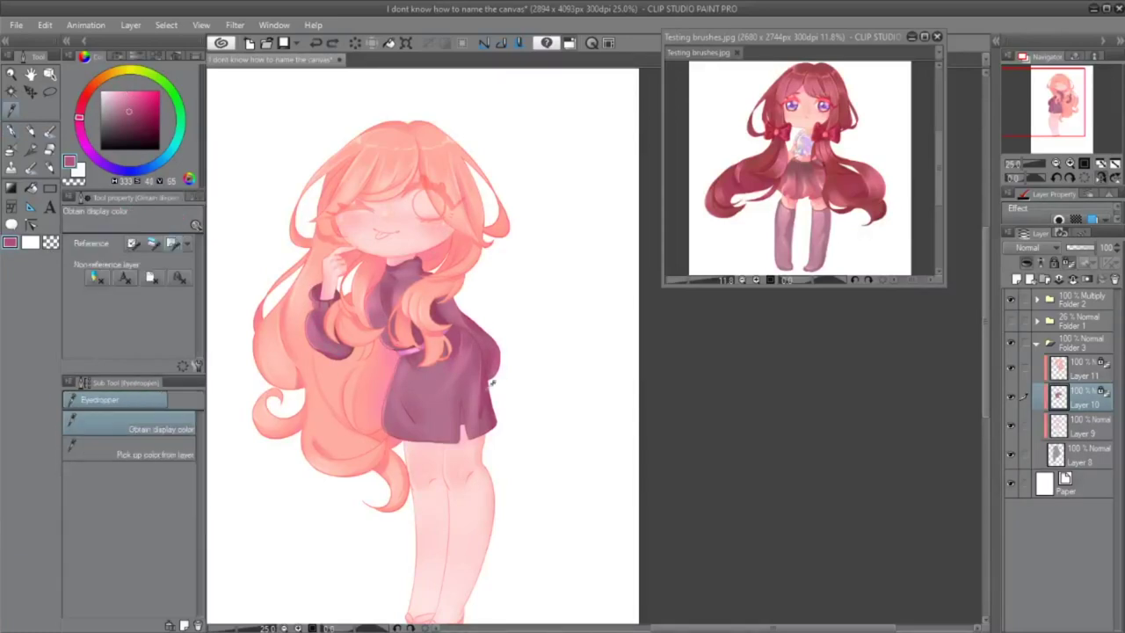
pyautogui.keyDown('alt'); pyautogui.click(415, 406); pyautogui.keyUp('alt')
pyautogui.hotkey('ctrl', 'z')
pyautogui.keyDown('alt'); pyautogui.click(463, 373); pyautogui.keyUp('alt')
# Flip the canvas, undo the last sweater stroke and shade the folds with sampled purple using the soft brush at 73.7.
pyautogui.press('h')
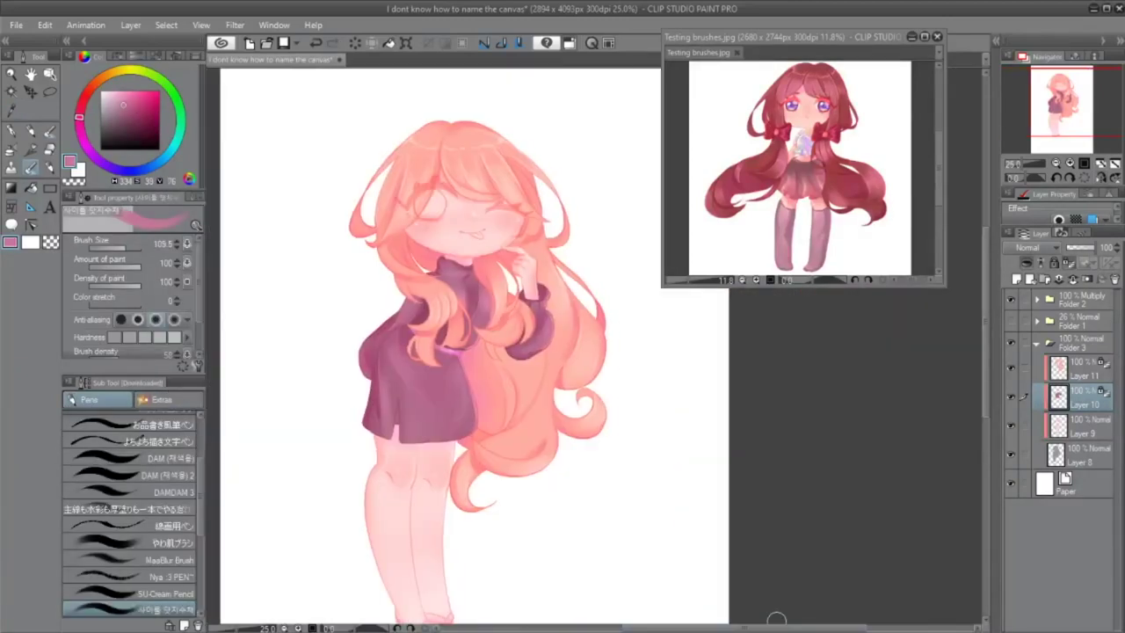
pyautogui.keyDown('alt'); pyautogui.click(520, 438); pyautogui.keyUp('alt')
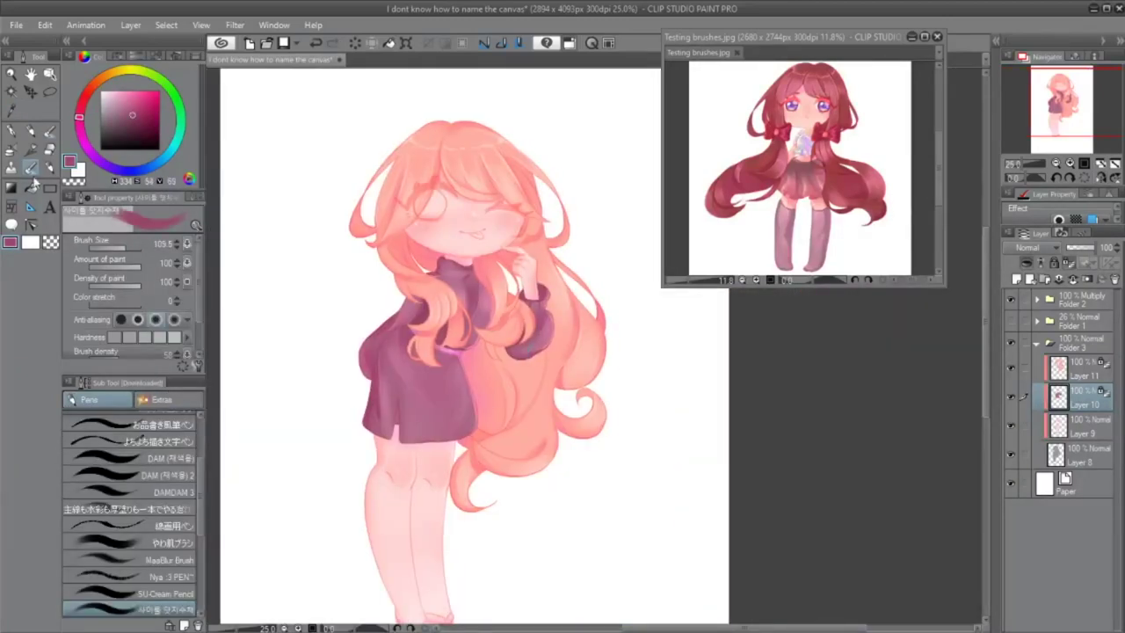
pyautogui.hotkey('ctrl', 'z')
pyautogui.keyDown('alt'); pyautogui.click(404, 334); pyautogui.keyUp('alt')
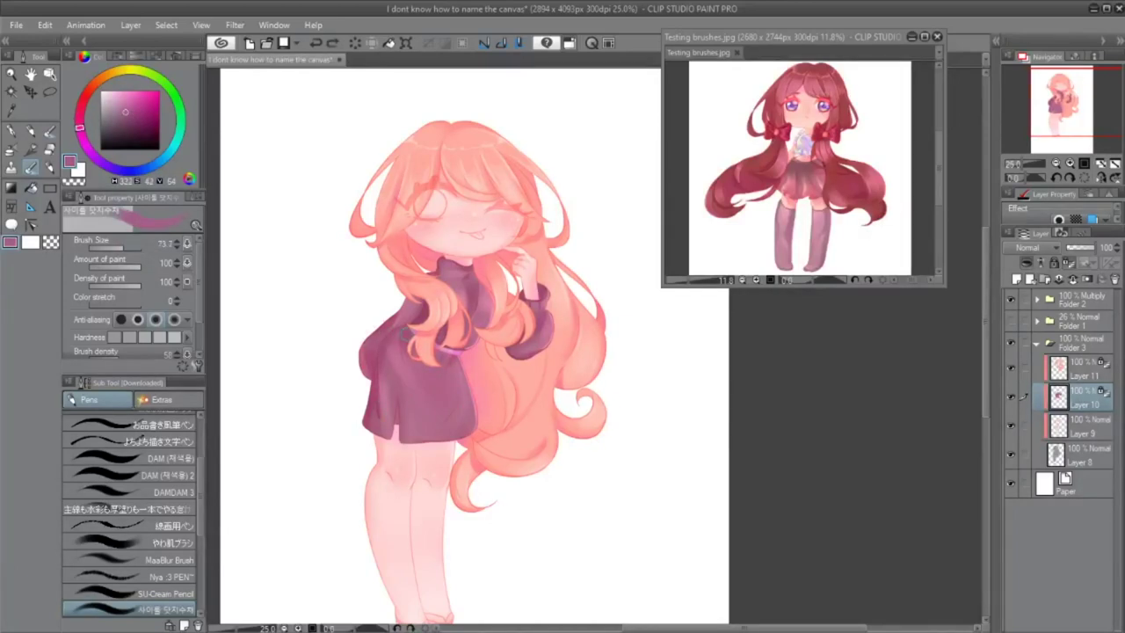
pyautogui.press('h')
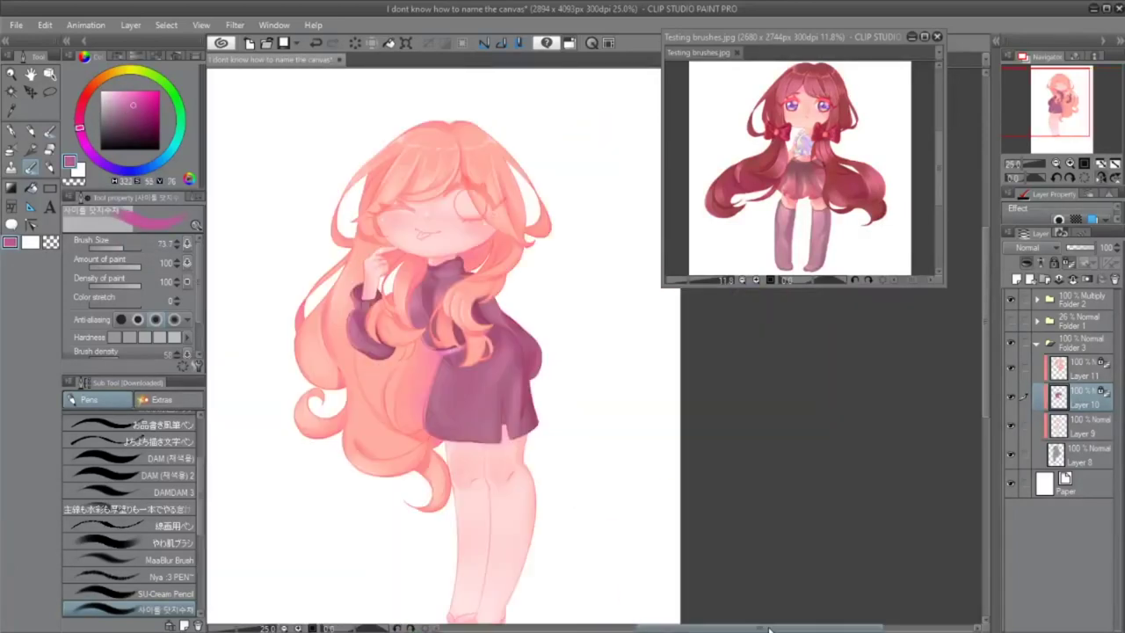
# Create a new layer above Layer 10, paint magenta over the sweater's lower back and lower the layer's opacity to 57%.
pyautogui.hotkey('ctrl', 'shift', 'n')
pyautogui.moveTo(555, 380)
pyautogui.mouseDown()
pyautogui.moveTo(527, 290)
pyautogui.moveTo(479, 338)
pyautogui.mouseUp()
pyautogui.press('e')
pyautogui.click(1080, 247)
pyautogui.press('h')
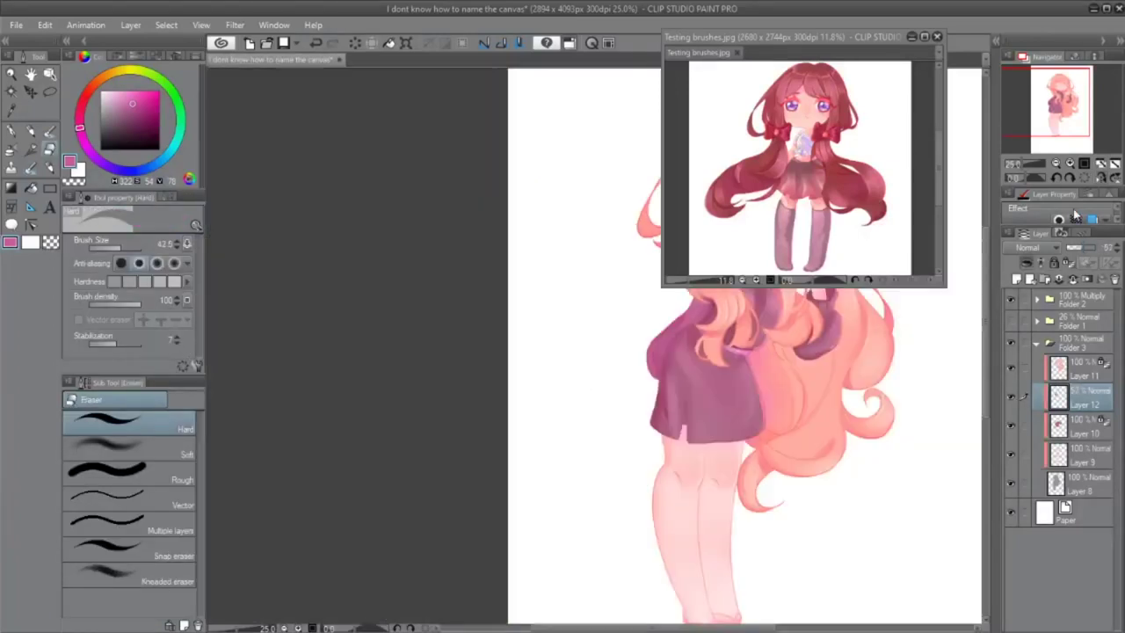
# Soften the magenta glaze on the sweater's lower back on Layer 12 with the soft eraser at 314.5, checking the flipped view.
pyautogui.click(128, 448)
pyautogui.press('e')
pyautogui.press('e')
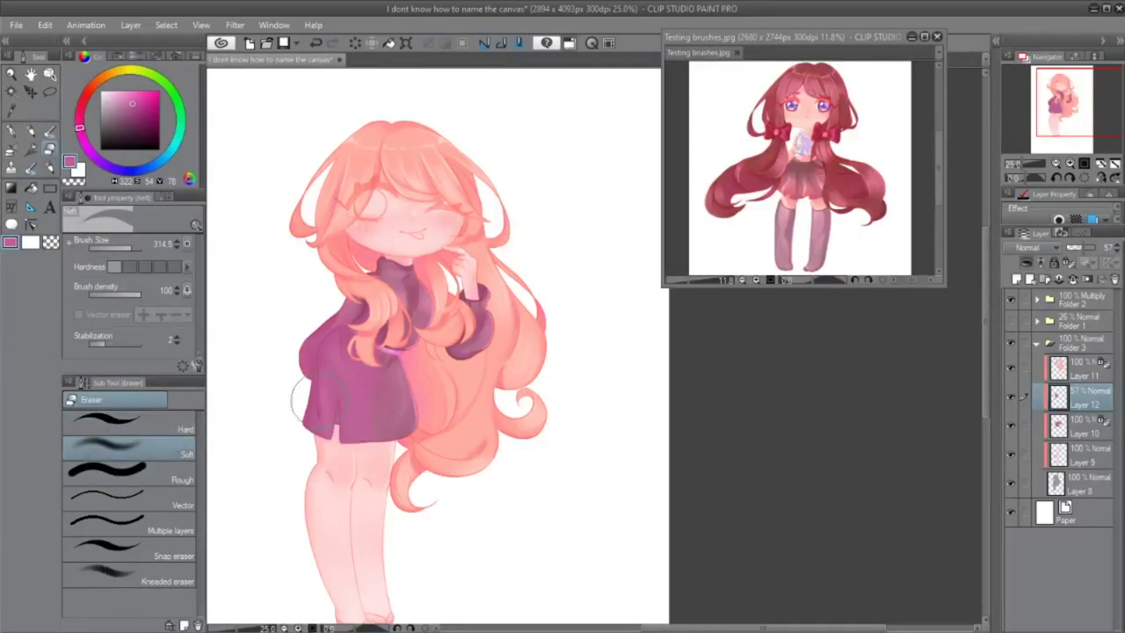
pyautogui.press('h')
pyautogui.press('e')
pyautogui.press('h')
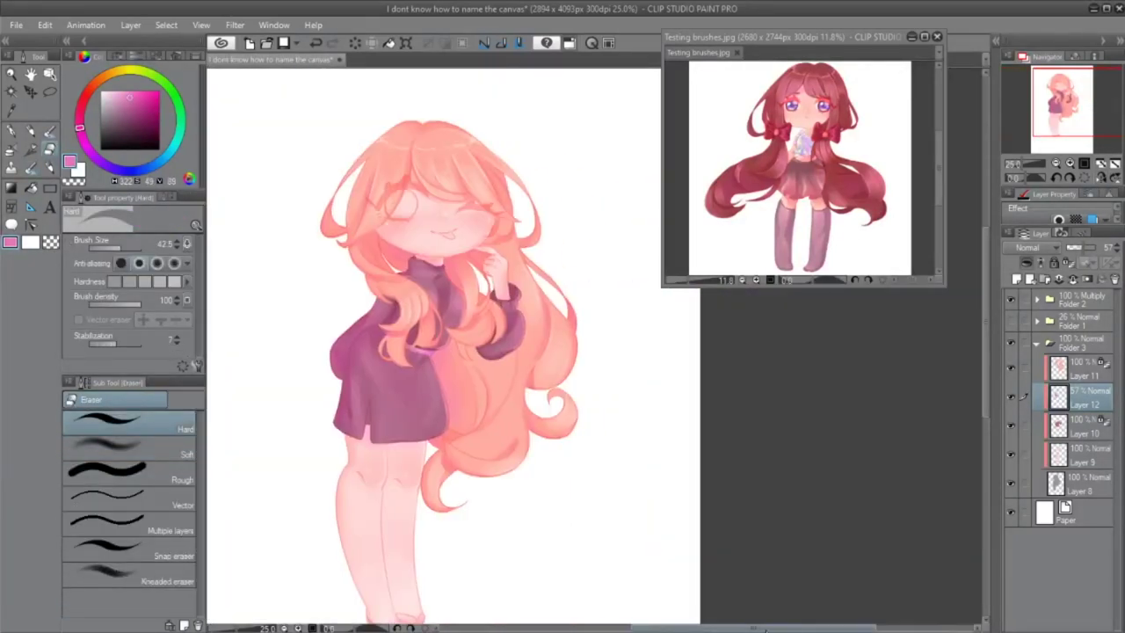
pyautogui.press('e')
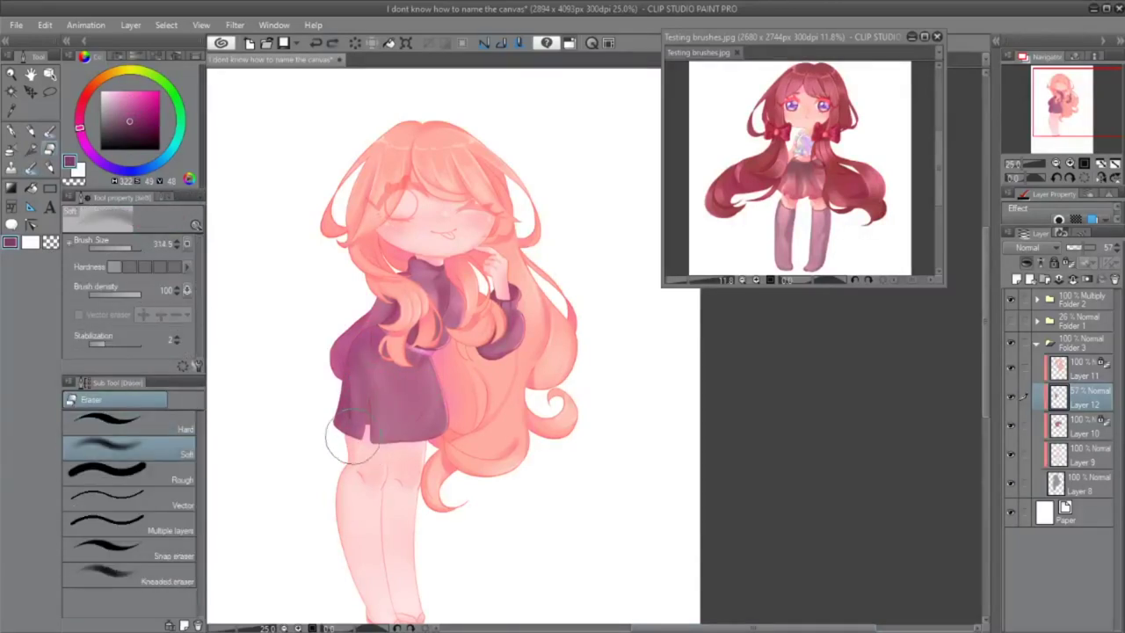
pyautogui.keyDown('alt'); pyautogui.click(437, 387); pyautogui.keyUp('alt')
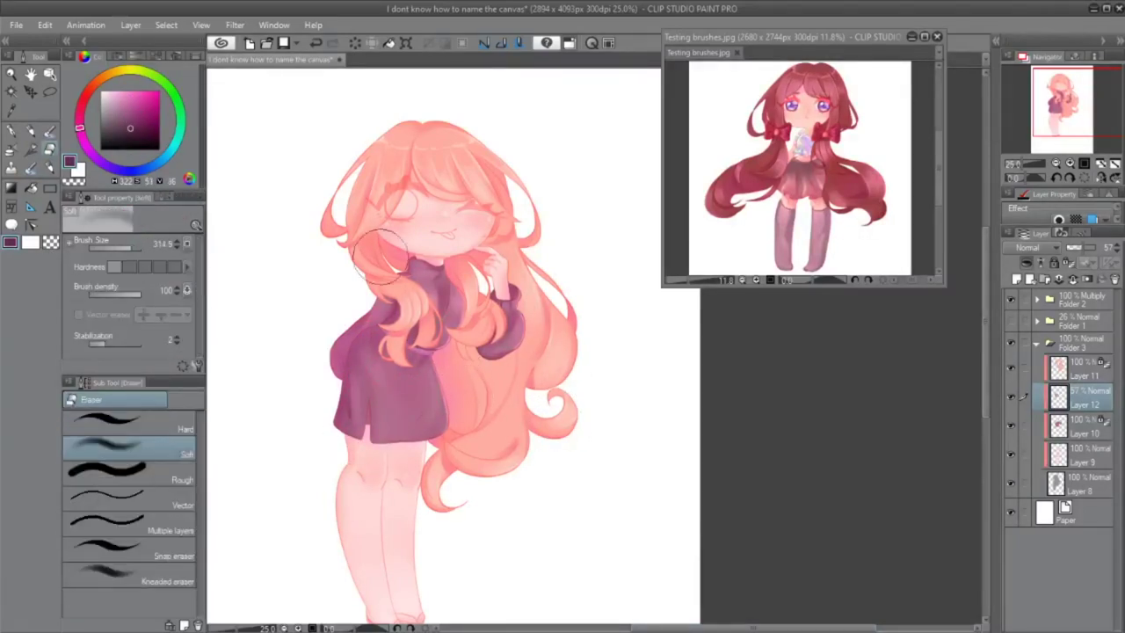
# Create a new layer above Layer 11 and draw a dark mauve sandal sole under the front foot with the G-pen.
pyautogui.press('h')
pyautogui.click(1016, 279)
pyautogui.scroll(2, 492, 492)
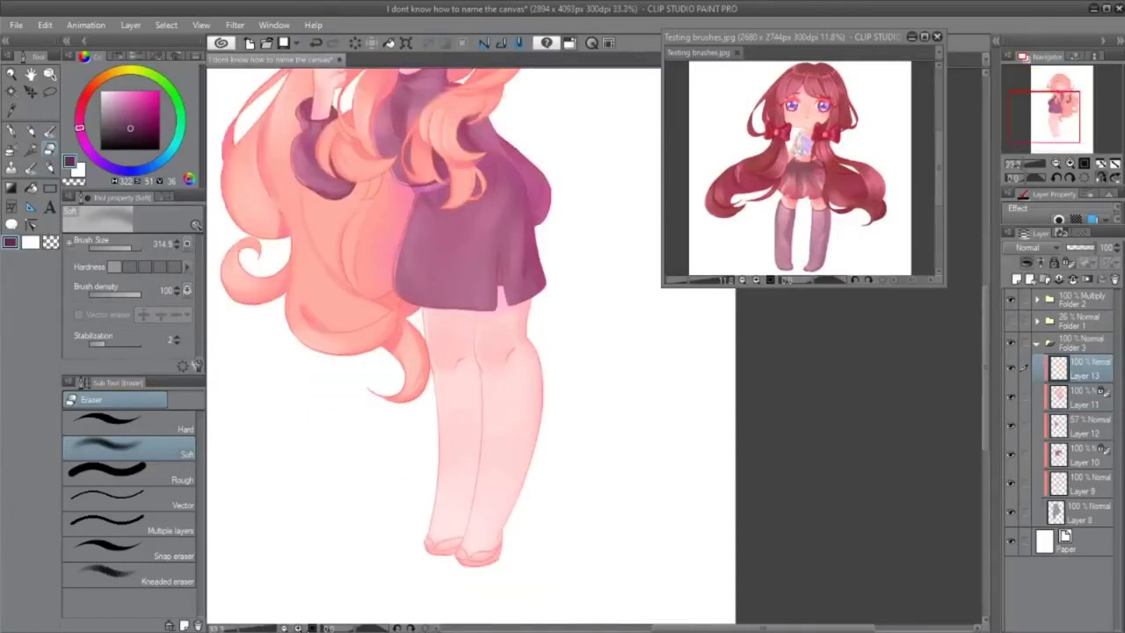
pyautogui.scroll(-5, 492, 492)
pyautogui.press('p')
pyautogui.moveTo(463, 516)
pyautogui.mouseDown()
pyautogui.moveTo(506, 512)
pyautogui.moveTo(480, 512)
pyautogui.moveTo(537, 485)
pyautogui.mouseUp()
pyautogui.press('e')
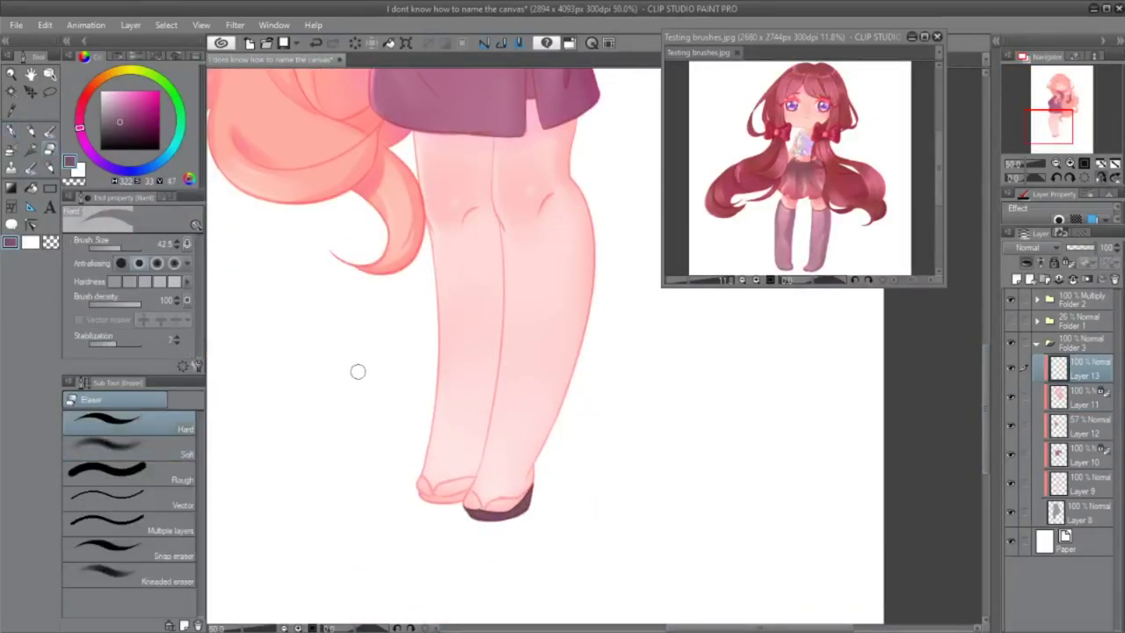
# Draw the thong strap of the front foot's sandal in dark mauve with the G-pen at 38.1.
pyautogui.press('p')
pyautogui.hotkey('ctrl', 'z')
pyautogui.hotkey('ctrl', 'y')
pyautogui.hotkey('ctrl', 'z')
pyautogui.hotkey('ctrl', 'y')
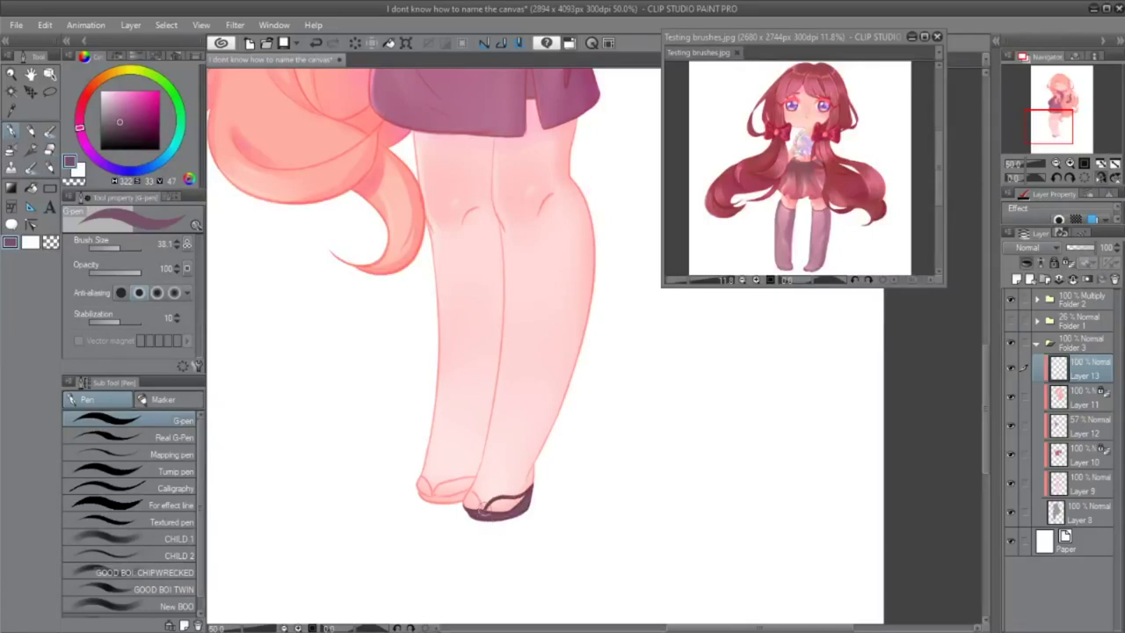
# Draw the matching dark mauve sole and thong strap on the back foot, undoing misplaced strokes.
pyautogui.press('e')
pyautogui.press('p')
pyautogui.moveTo(420, 476)
pyautogui.mouseDown()
pyautogui.moveTo(433, 499)
pyautogui.moveTo(462, 485)
pyautogui.moveTo(437, 481)
pyautogui.moveTo(486, 468)
pyautogui.moveTo(455, 482)
pyautogui.moveTo(474, 481)
pyautogui.moveTo(455, 476)
pyautogui.moveTo(432, 497)
pyautogui.mouseUp()
pyautogui.hotkey('ctrl', 'z')
pyautogui.hotkey('ctrl', 'z')
pyautogui.hotkey('ctrl', 'z')
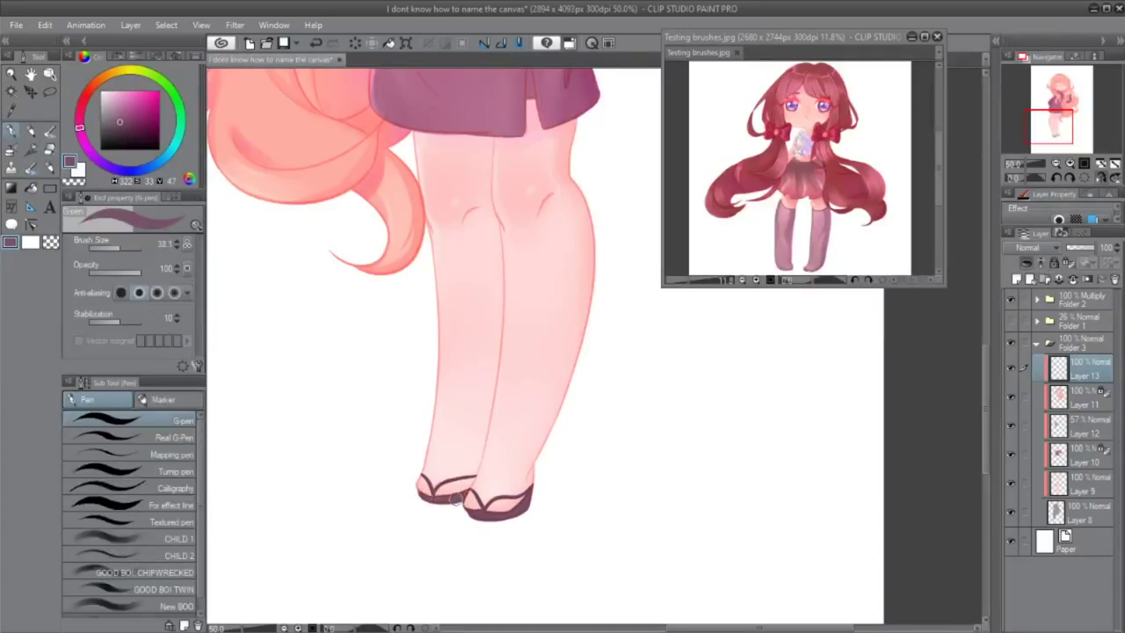
# Lock Layer 13's transparent pixels and shade the sandal soles with sampled purples using the soft brush at 49.6.
pyautogui.press('e')
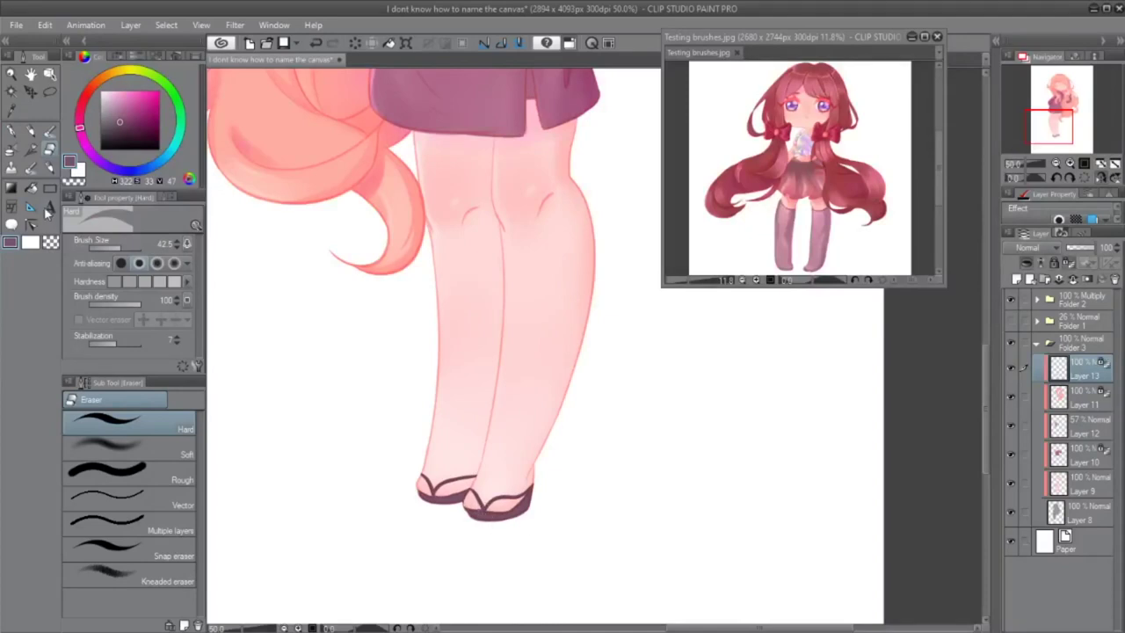
pyautogui.press('b')
pyautogui.keyDown('alt'); pyautogui.click(527, 500); pyautogui.keyUp('alt')
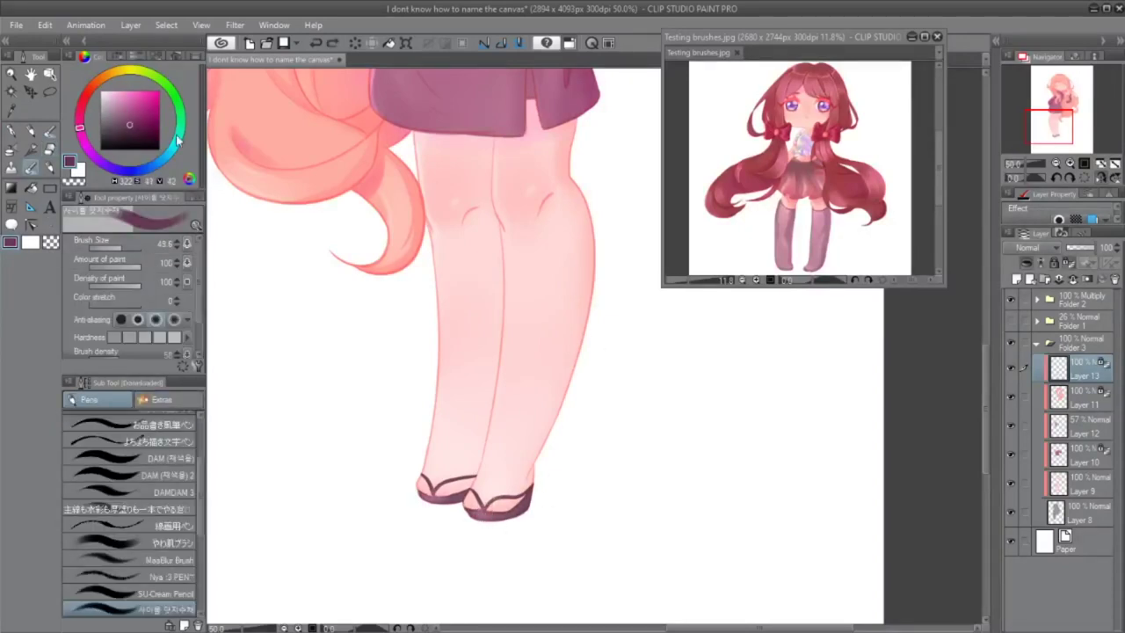
pyautogui.moveTo(440, 511); pyautogui.dragTo(422, 517)
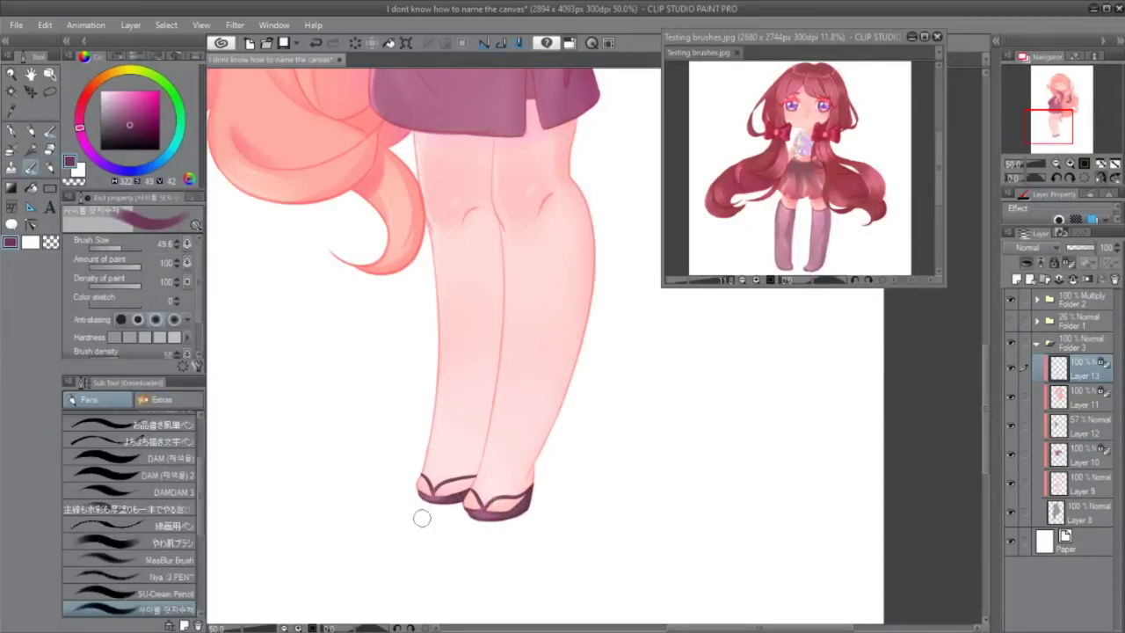
pyautogui.keyDown('alt'); pyautogui.click(501, 451); pyautogui.keyUp('alt')
pyautogui.press('p')
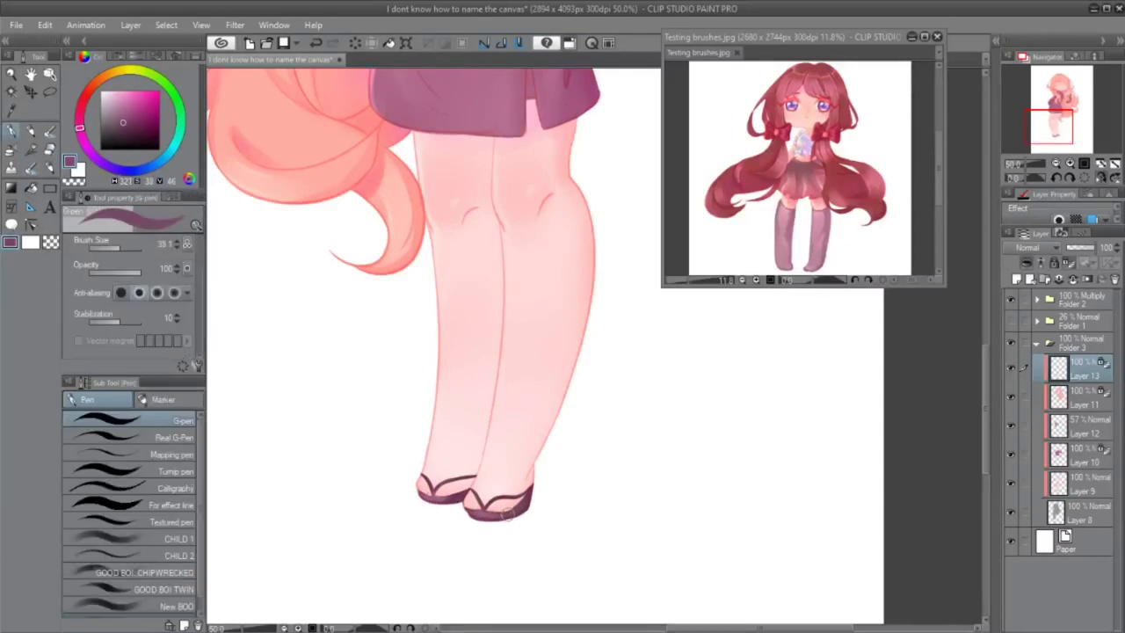
pyautogui.click(31, 167)
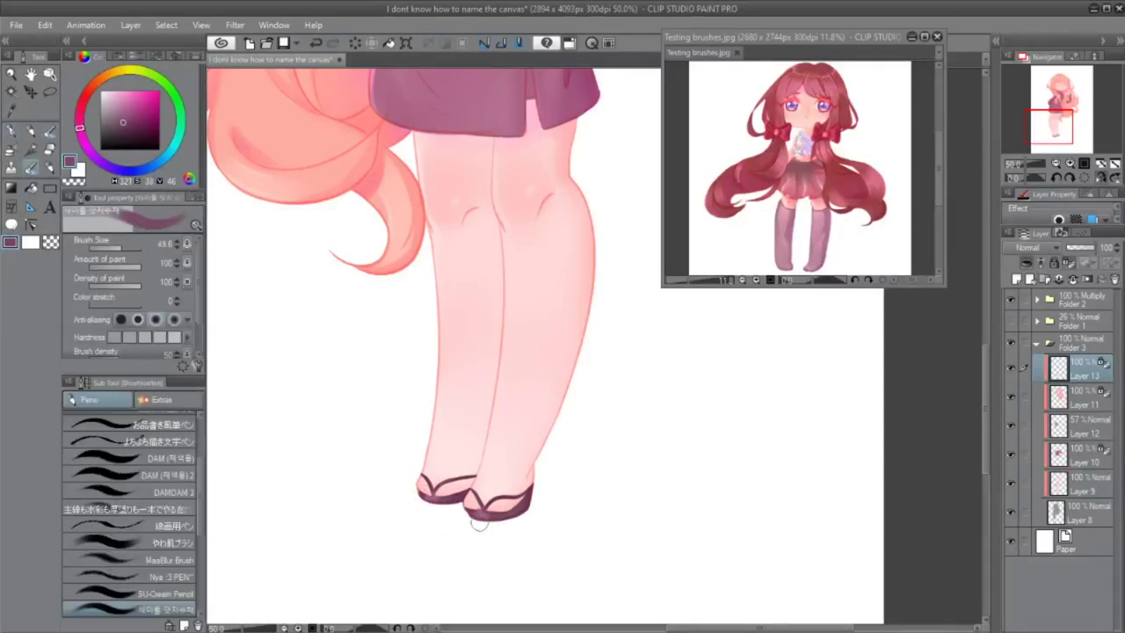
# Flip the canvas and lighten the sandal straps with a pinkish mauve, using the soft brush at 49.6.
pyautogui.press('h')
pyautogui.keyDown('alt'); pyautogui.click(422, 474); pyautogui.keyUp('alt')
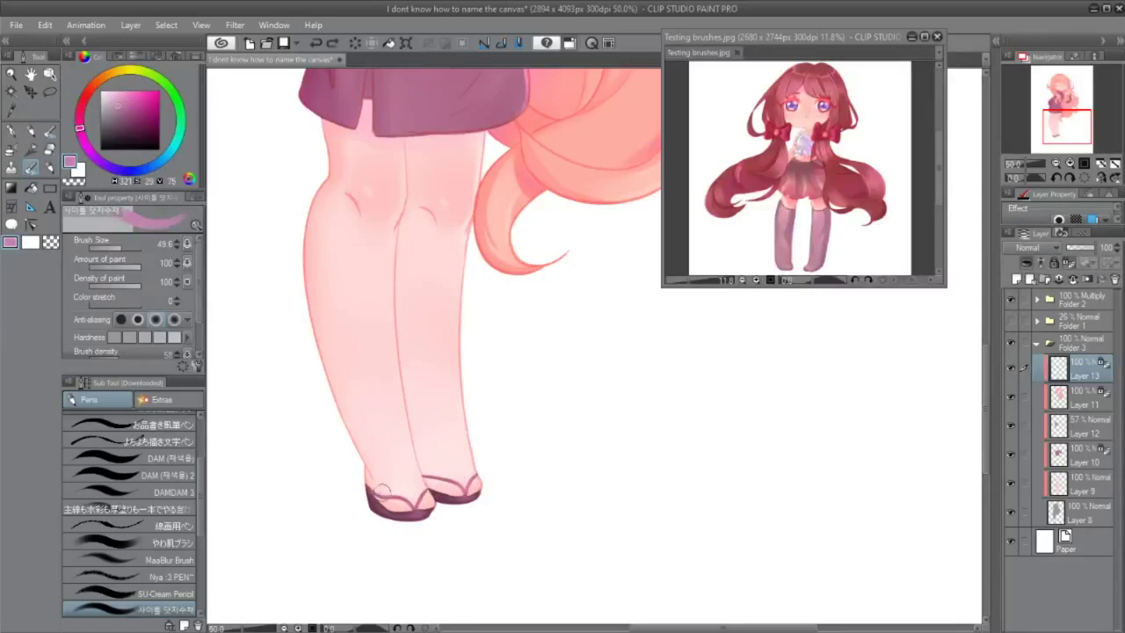
pyautogui.press('h')
# Add a new top layer, then fill the sweater's side slit on Layer 10 with pale pink and blend its upper end with mauve.
pyautogui.hotkey('ctrl', '-')
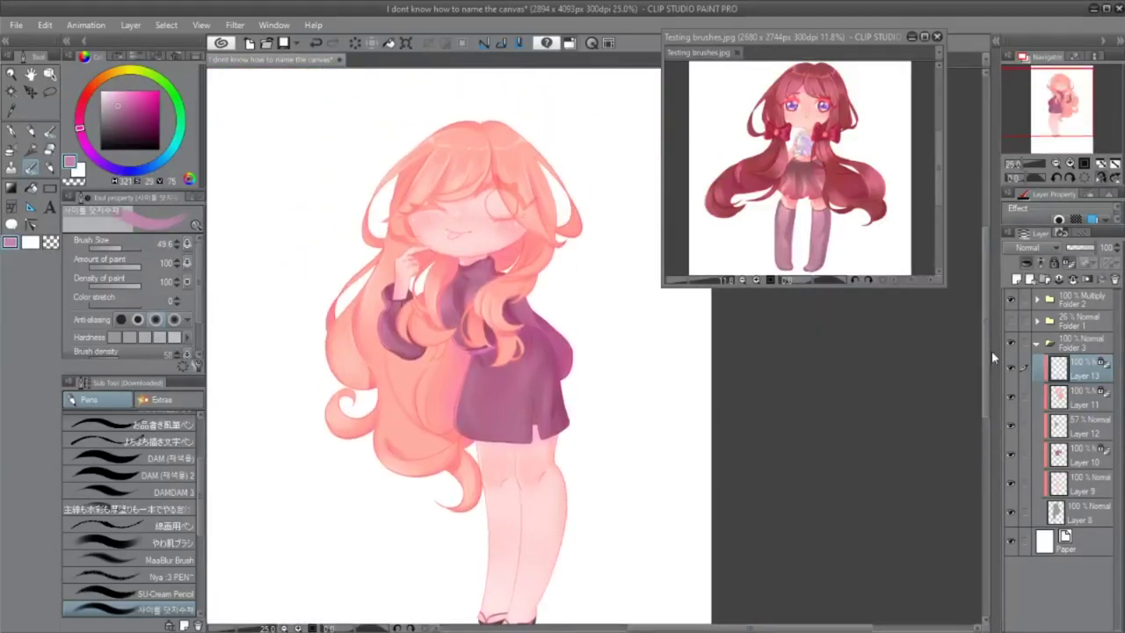
pyautogui.hotkey('ctrl', 'shift', 'n')
pyautogui.hotkey('ctrl', '+')
pyautogui.click(1079, 483)
pyautogui.press('p')
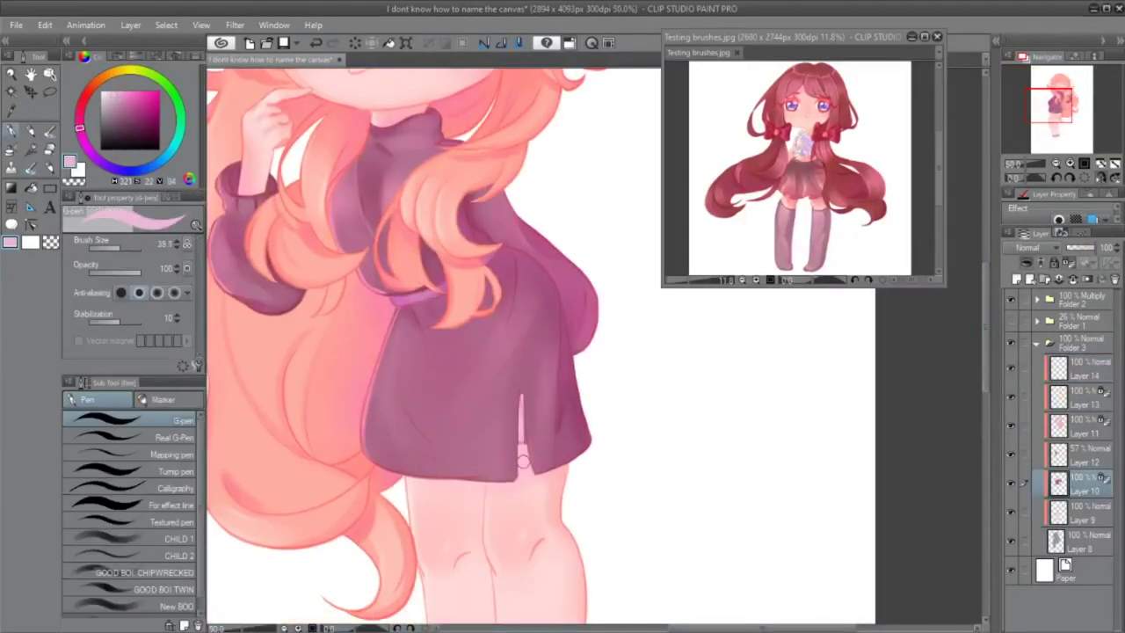
pyautogui.press('p')
pyautogui.press('p')
pyautogui.press('p')
pyautogui.press('p')
pyautogui.press('p')
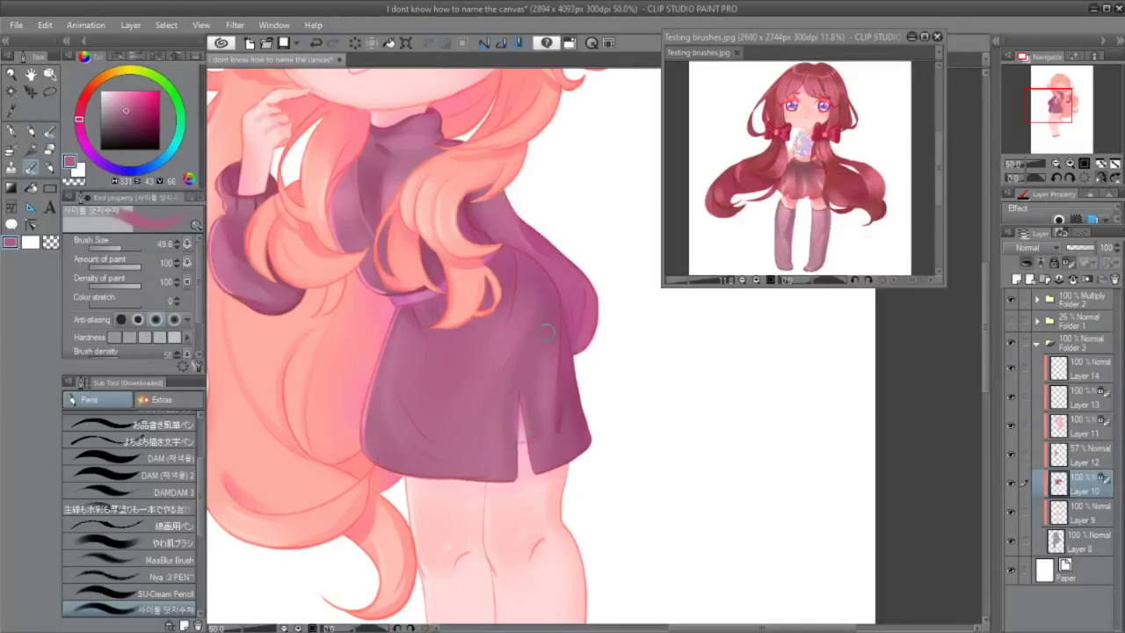
# Color the tongue deep rose on Layer 14 with the G-pen, lock the layer's transparent pixels and refine it with sampled pink.
pyautogui.hotkey('ctrl', '-')
pyautogui.moveTo(580, 283)
pyautogui.mouseDown()
pyautogui.moveTo(474, 351)
pyautogui.moveTo(498, 426)
pyautogui.mouseUp()
pyautogui.press('p')
pyautogui.keyDown('alt'); pyautogui.click(356, 360); pyautogui.keyUp('alt')
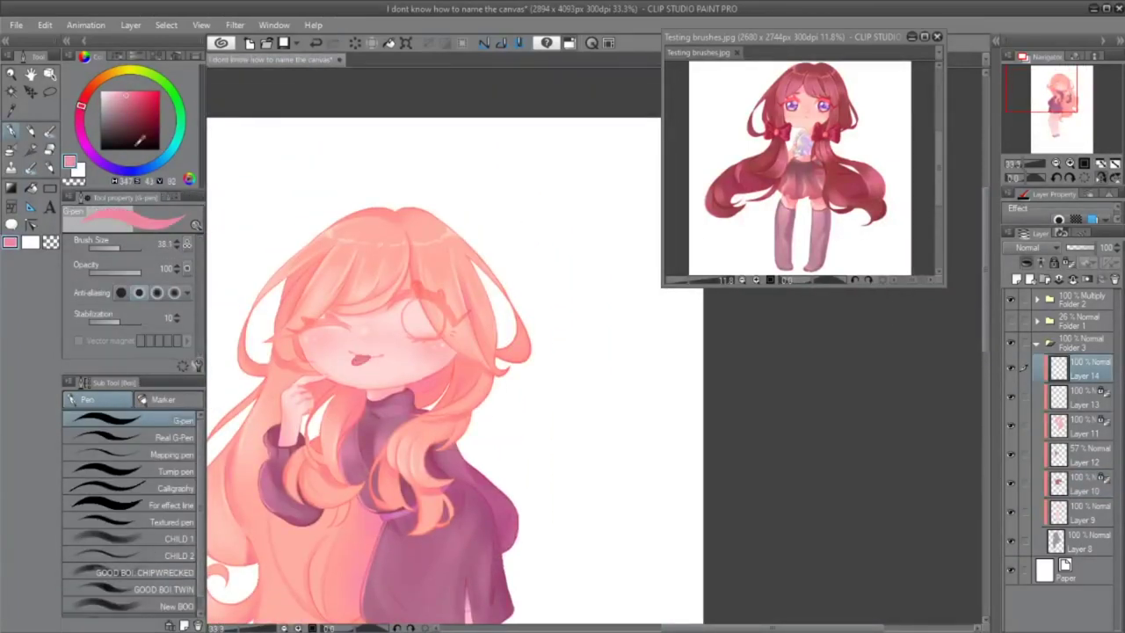
pyautogui.press('e')
pyautogui.hotkey('ctrl', '+')
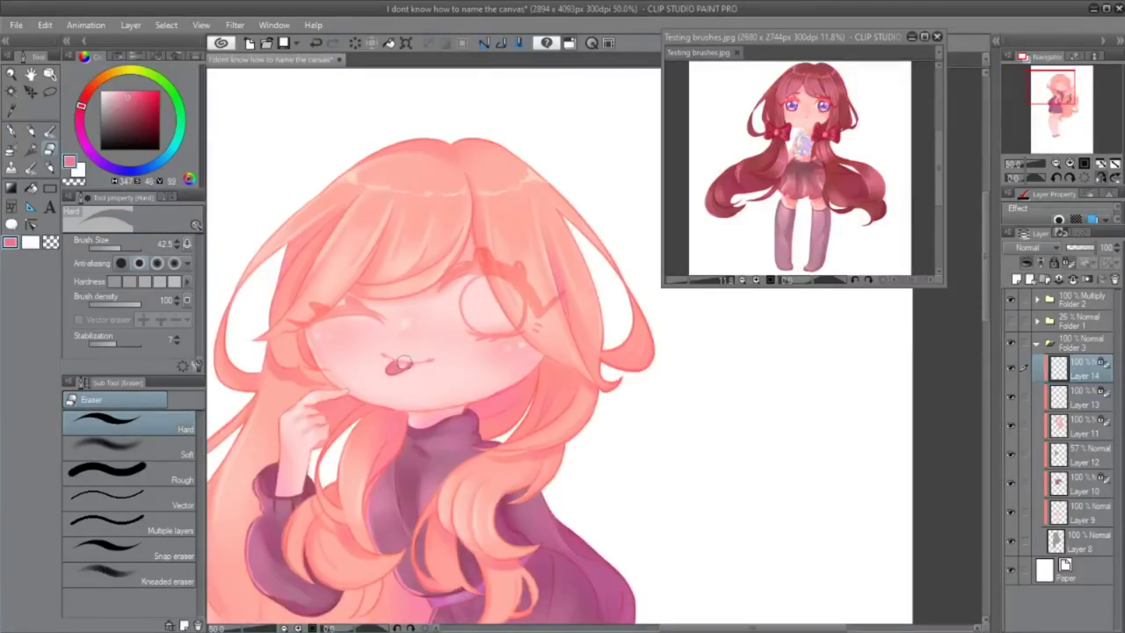
pyautogui.press('p')
pyautogui.keyDown('alt'); pyautogui.click(444, 348); pyautogui.keyUp('alt')
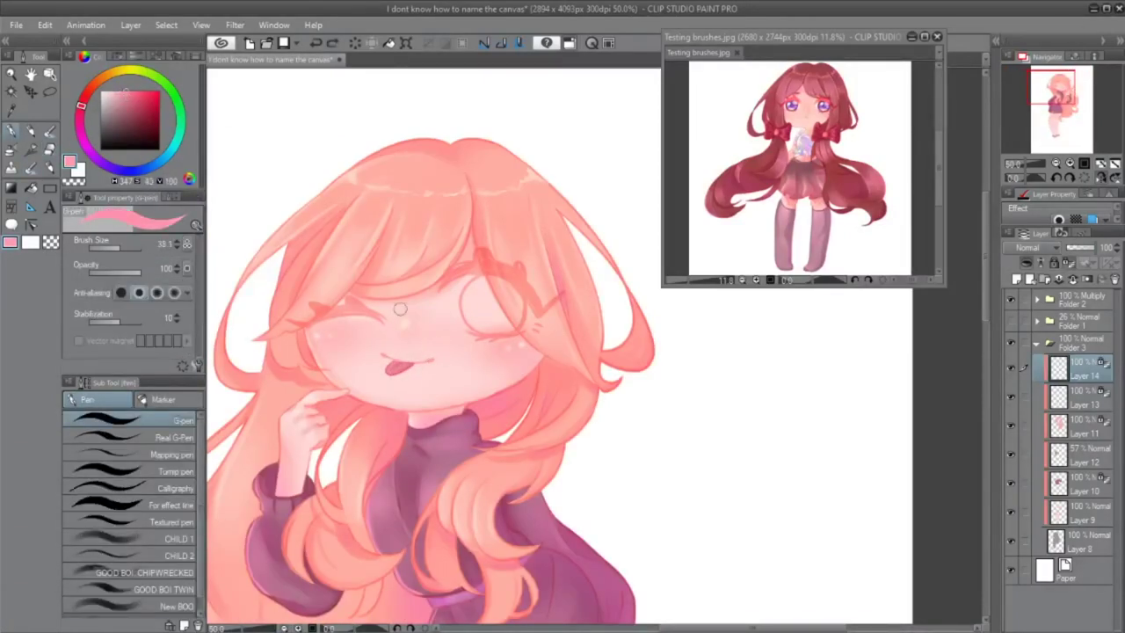
pyautogui.moveTo(383, 356); pyautogui.dragTo(405, 357)
# Fill the open eye's iris with a translucent dusky red using the G-pen and clean its edges with the hard eraser.
pyautogui.keyDown('alt'); pyautogui.click(319, 235); pyautogui.keyUp('alt')
pyautogui.moveTo(487, 317)
pyautogui.mouseDown()
pyautogui.moveTo(485, 299)
pyautogui.moveTo(483, 329)
pyautogui.moveTo(514, 327)
pyautogui.mouseUp()
pyautogui.press('e')
pyautogui.moveTo(504, 275); pyautogui.dragTo(531, 321)
pyautogui.press('p')
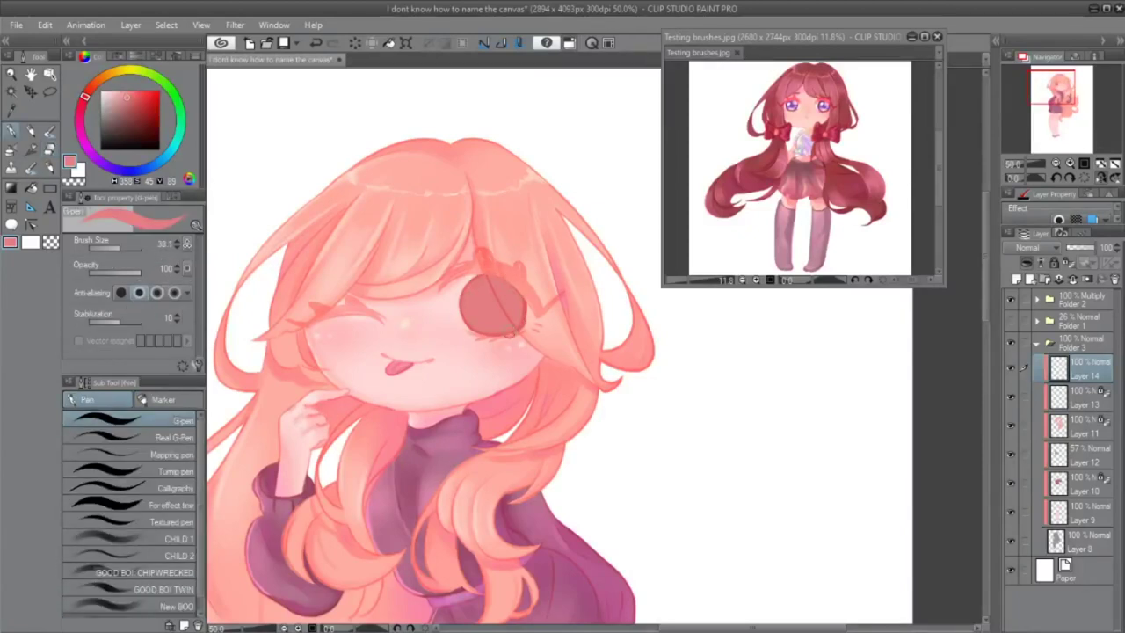
pyautogui.press('e')
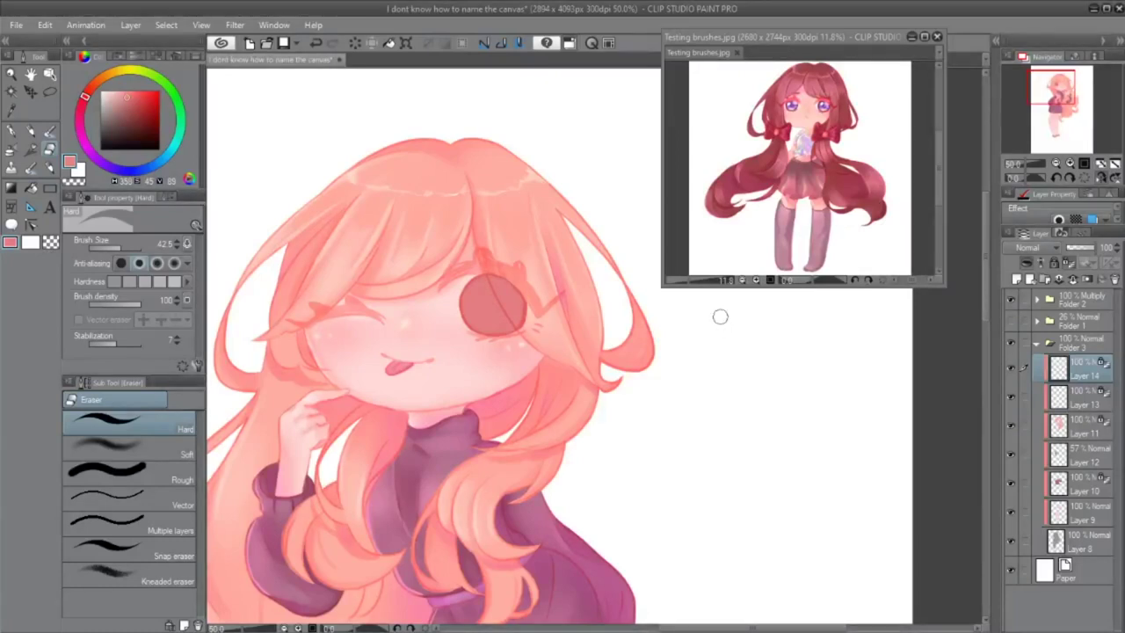
# Lighten the lower iris with sampled salmon and paint the pupil, reducing the soft brush to 38.1.
pyautogui.press('b')
pyautogui.hotkey('ctrl', 'z')
pyautogui.press('[')
pyautogui.press('[')
pyautogui.press('[')
pyautogui.press('[')
pyautogui.press('[')
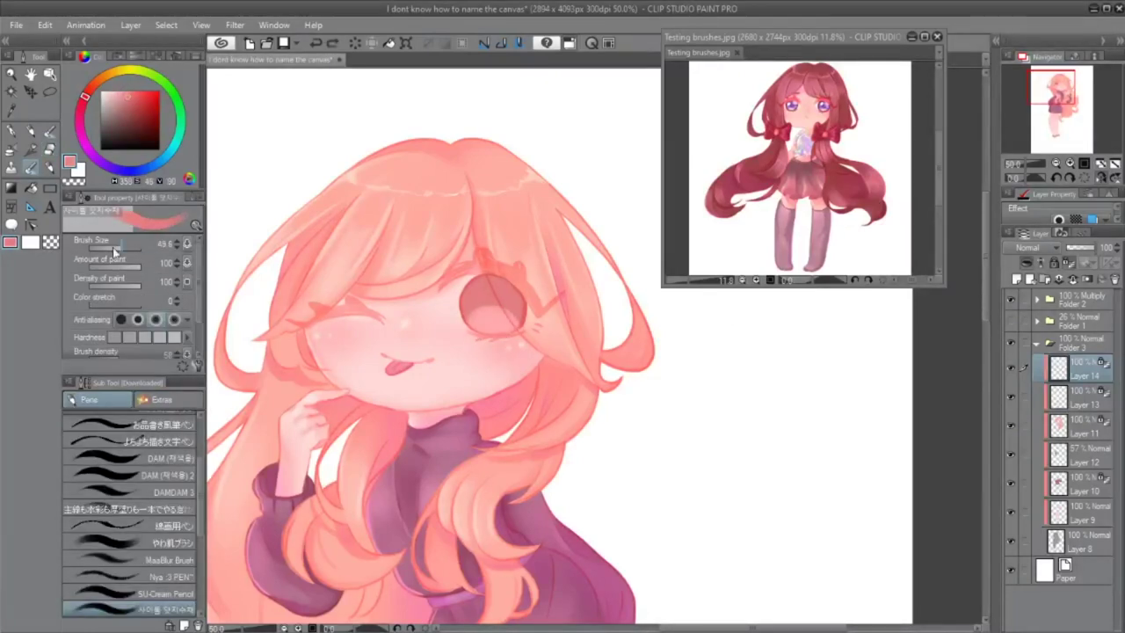
pyautogui.keyDown('alt'); pyautogui.click(470, 323); pyautogui.keyUp('alt')
pyautogui.press(']')
pyautogui.keyDown('alt'); pyautogui.click(511, 342); pyautogui.keyUp('alt')
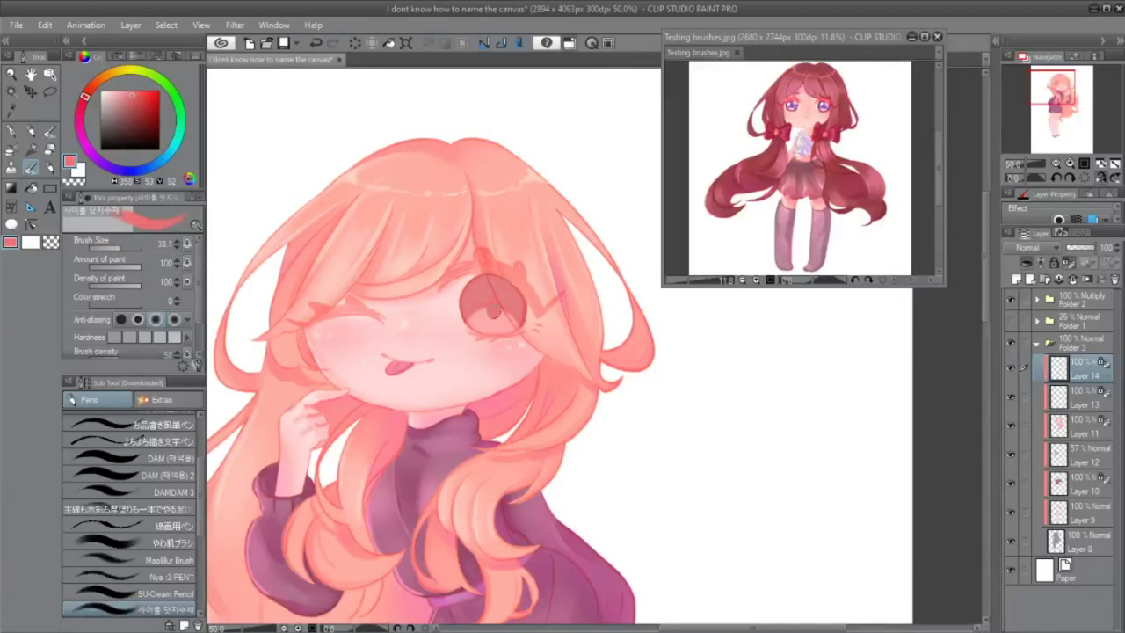
# Flip the canvas, glaze the iris with sampled light tones and dot a round white highlight on its upper part.
pyautogui.press('h')
pyautogui.keyDown('alt'); pyautogui.click(411, 306); pyautogui.keyUp('alt')
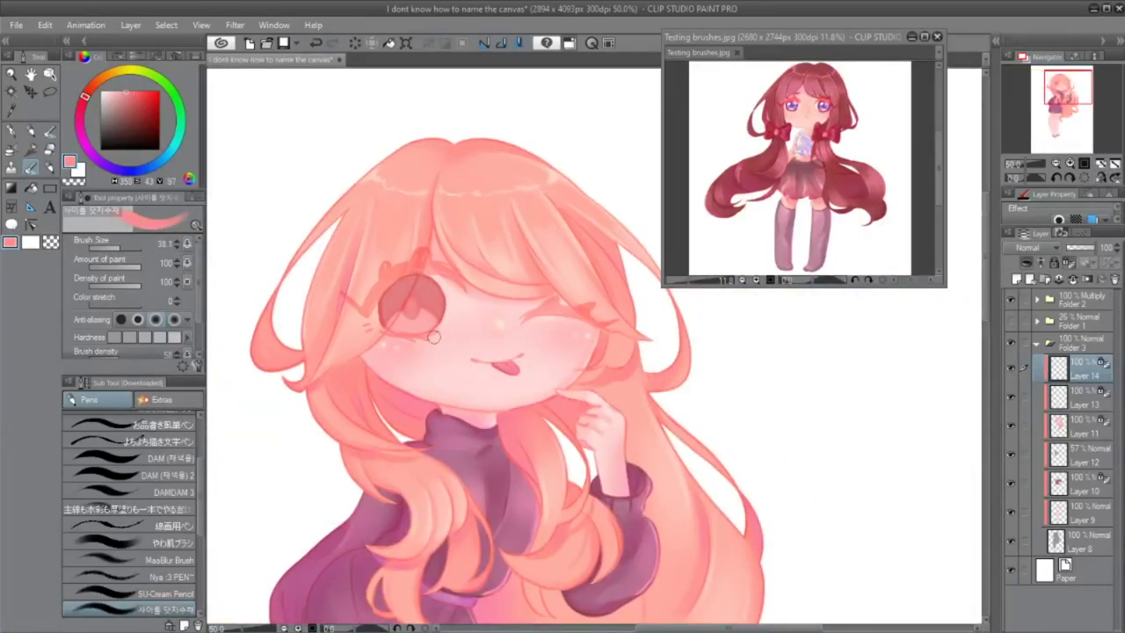
pyautogui.press('x')
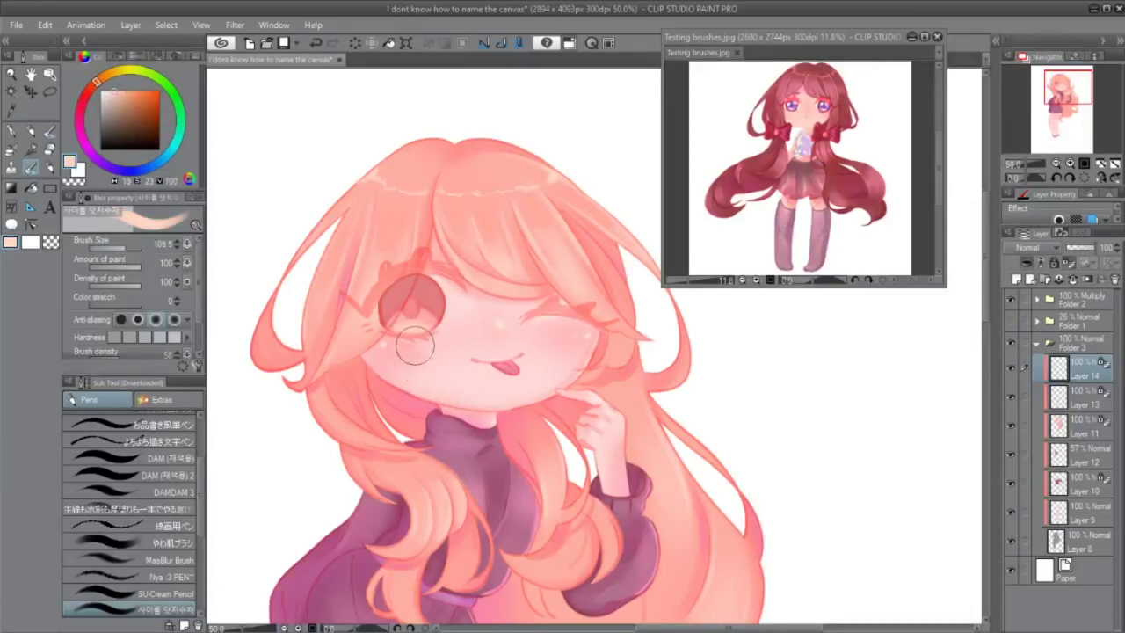
pyautogui.press('p')
pyautogui.click(428, 288)
# Brush a pale pink reflection on the iris's outer side and add a pale yellow glow along its bottom.
pyautogui.press('h')
pyautogui.press('b')
pyautogui.keyDown('alt'); pyautogui.click(488, 289); pyautogui.keyUp('alt')
pyautogui.moveTo(538, 279)
pyautogui.mouseDown()
pyautogui.moveTo(536, 237)
pyautogui.moveTo(400, 270)
pyautogui.moveTo(491, 229)
pyautogui.moveTo(592, 345)
pyautogui.moveTo(535, 252)
pyautogui.moveTo(592, 345)
pyautogui.moveTo(510, 266)
pyautogui.mouseUp()
pyautogui.press('p')
pyautogui.keyDown('alt'); pyautogui.click(456, 323); pyautogui.keyUp('alt')
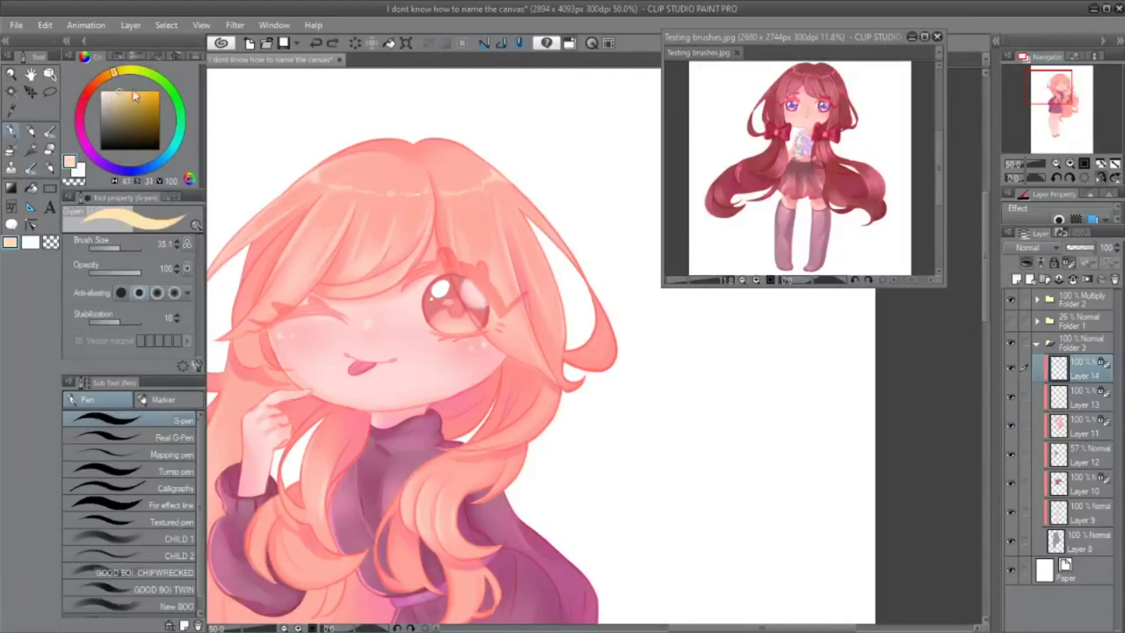
pyautogui.click(163, 82)
pyautogui.moveTo(95, 85); pyautogui.dragTo(79, 110)
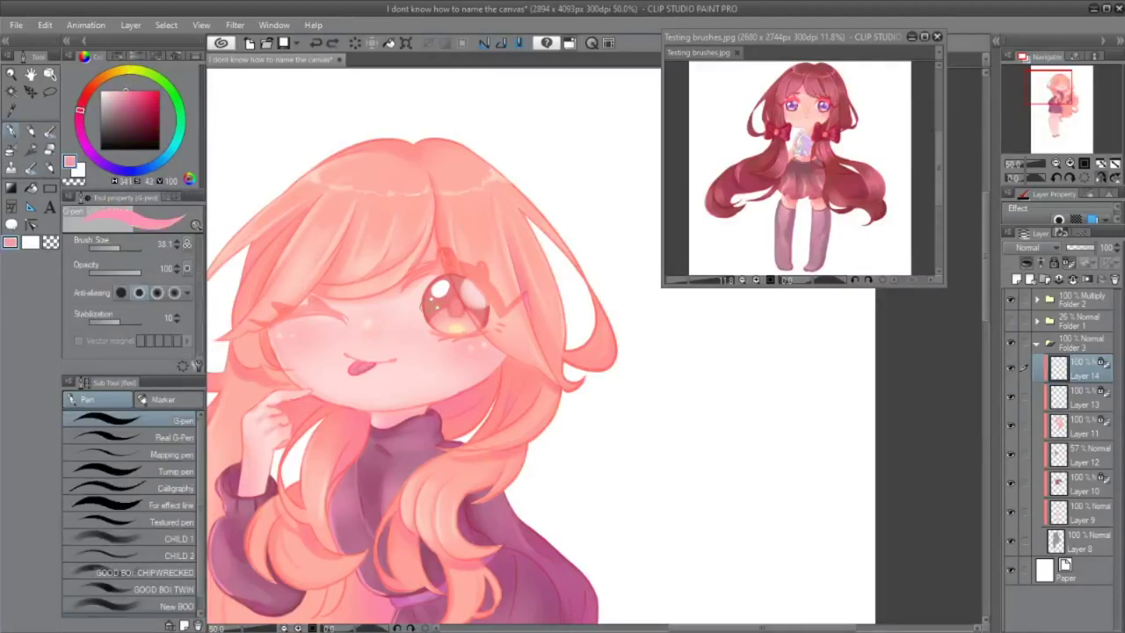
# Add small blue, pink and lavender accents inside the iris with the G-pen at 38.1.
pyautogui.keyDown('alt'); pyautogui.click(437, 316); pyautogui.keyUp('alt')
pyautogui.keyDown('alt'); pyautogui.click(483, 322); pyautogui.keyUp('alt')
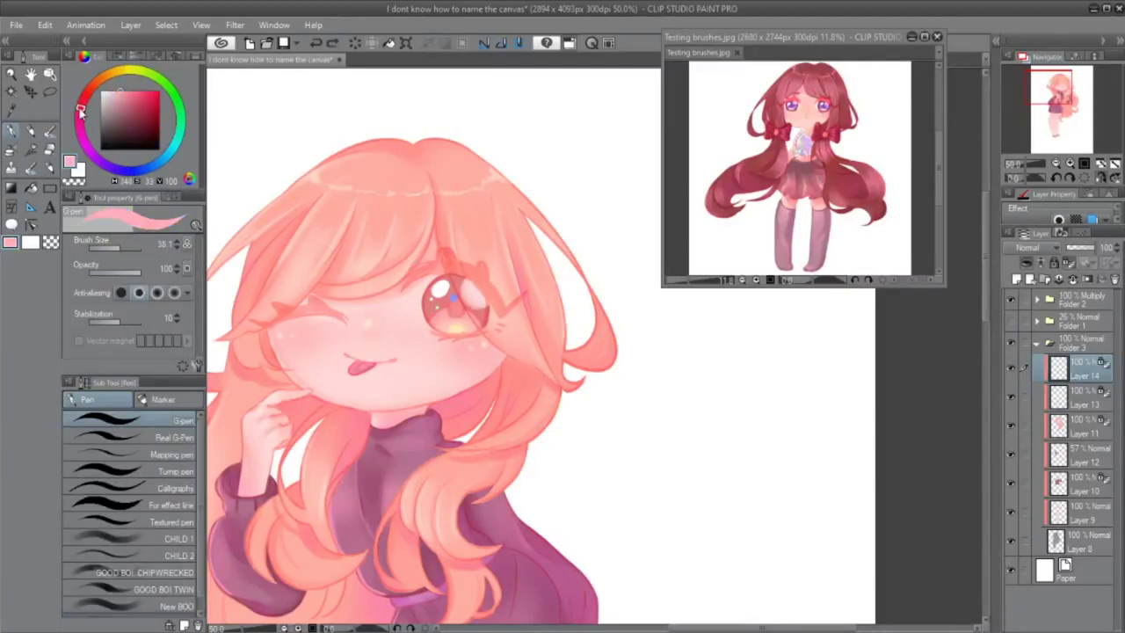
pyautogui.keyDown('alt'); pyautogui.click(395, 300); pyautogui.keyUp('alt')
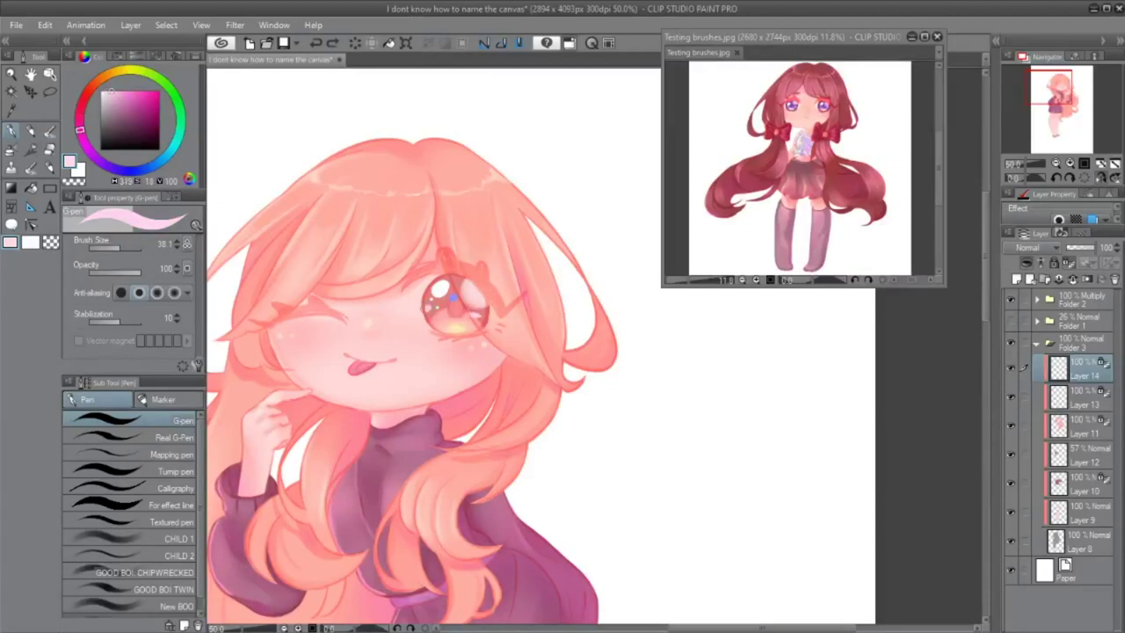
pyautogui.keyDown('alt'); pyautogui.click(504, 299); pyautogui.keyUp('alt')
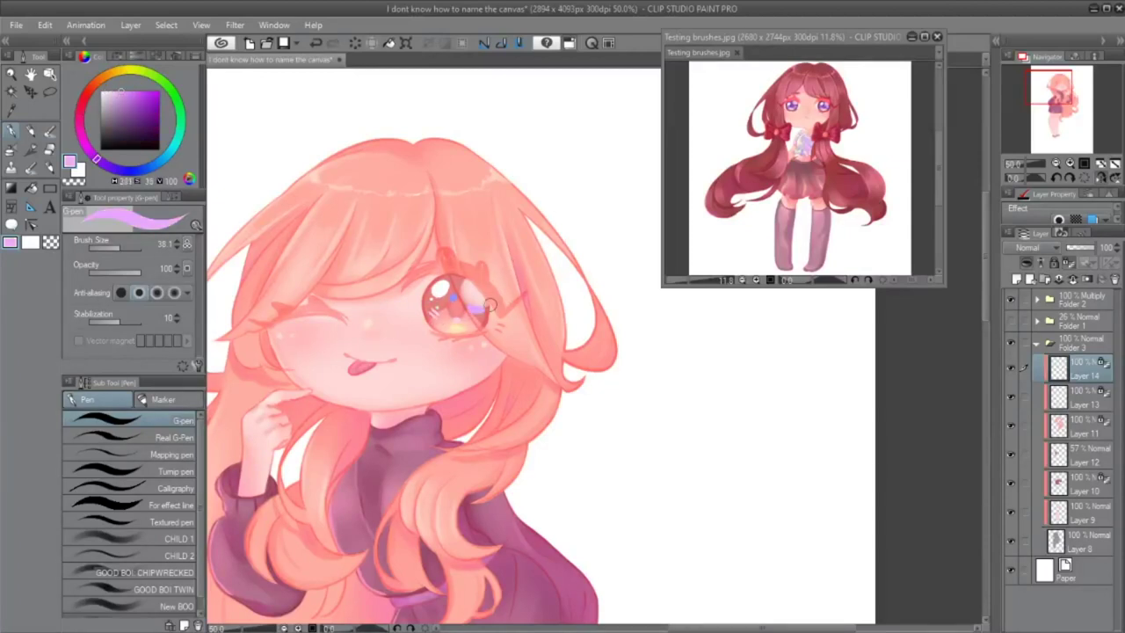
# Check the eye in the flipped view and add small light green, pale yellow and cyan accents to the iris.
pyautogui.press('h')
pyautogui.press('b')
pyautogui.press('p')
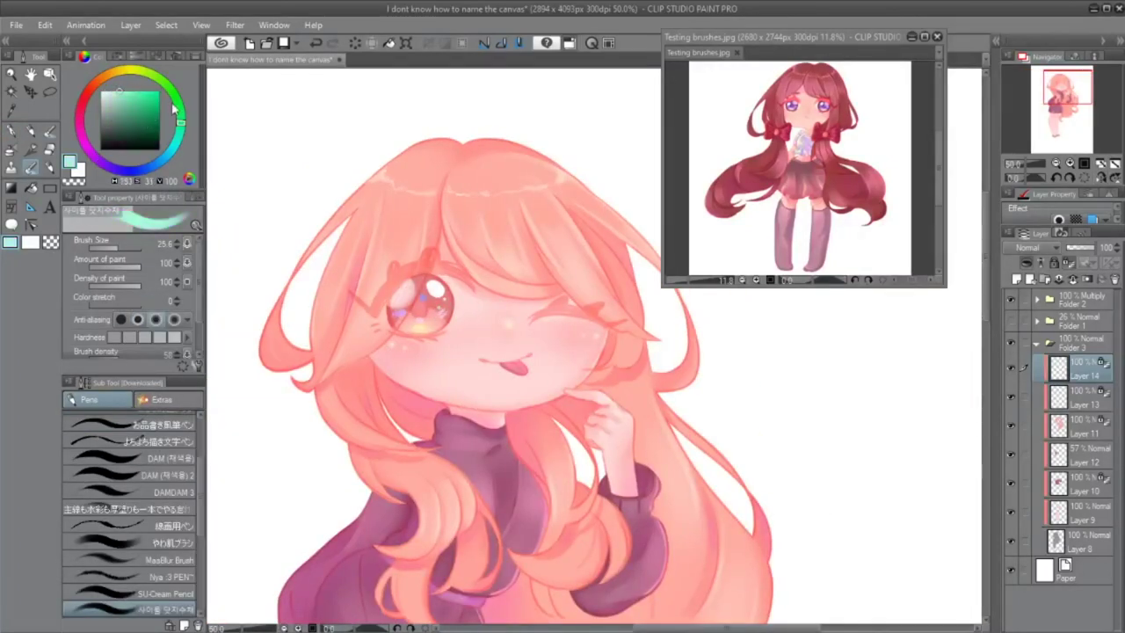
pyautogui.press('h')
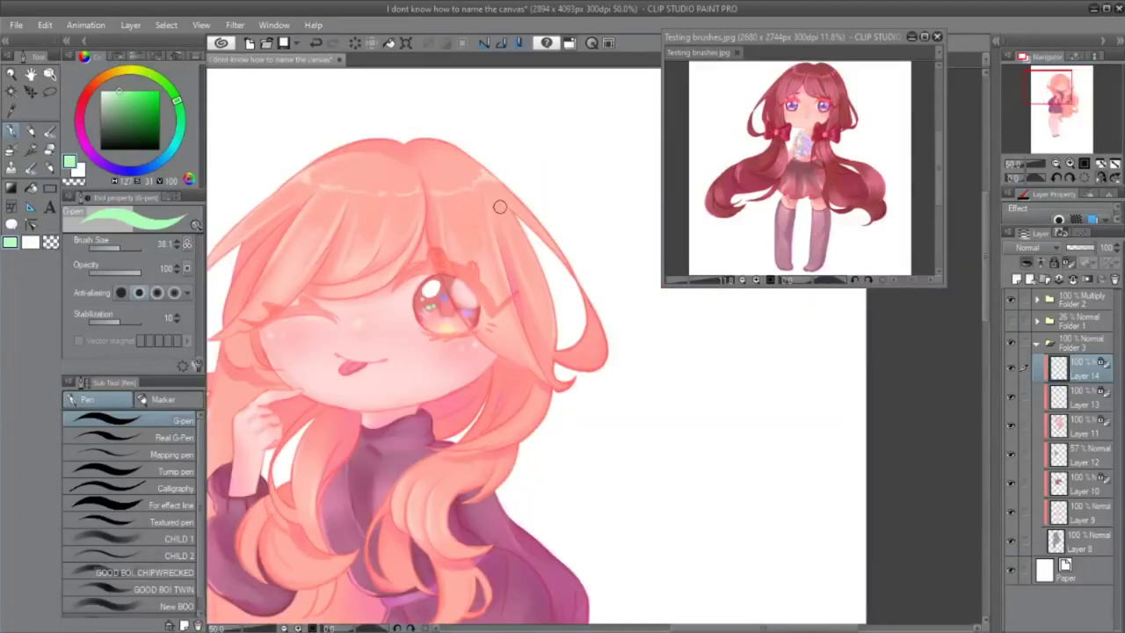
pyautogui.click(127, 70)
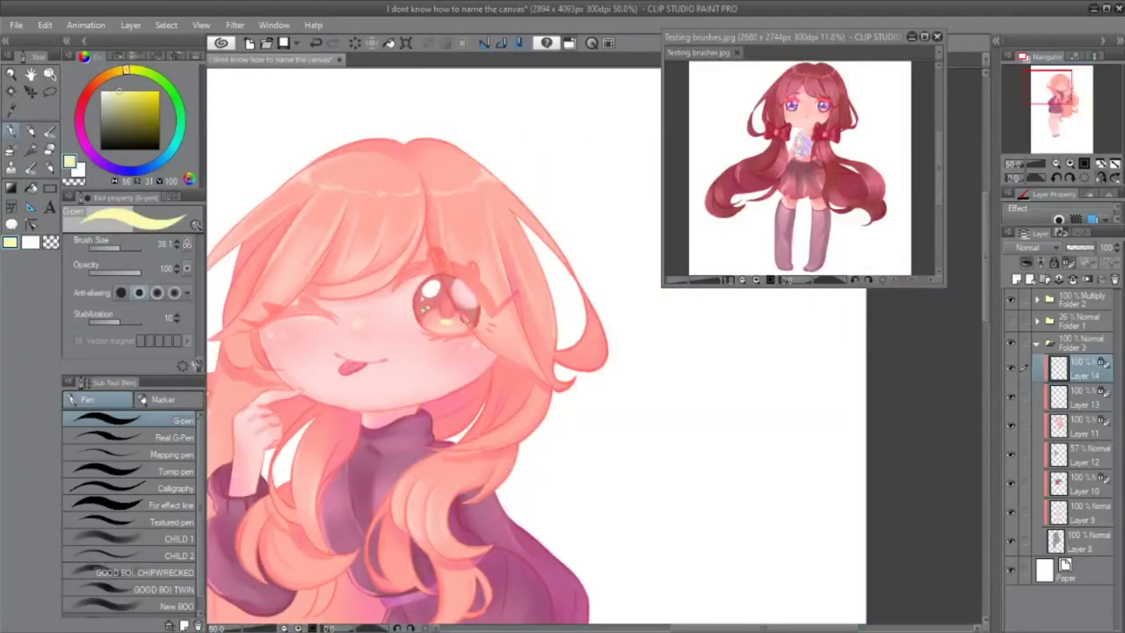
pyautogui.click(169, 151)
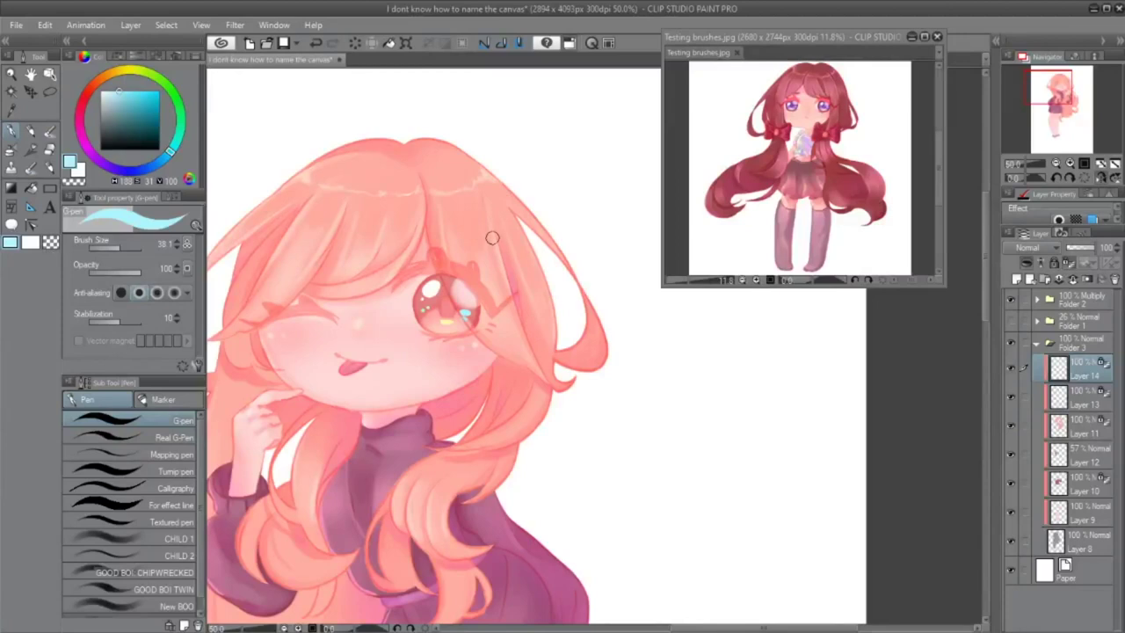
# Add a small pink accent to the iris and tidy the eye with the soft eraser at 125, checking it flipped.
pyautogui.click(79, 118)
pyautogui.press('h')
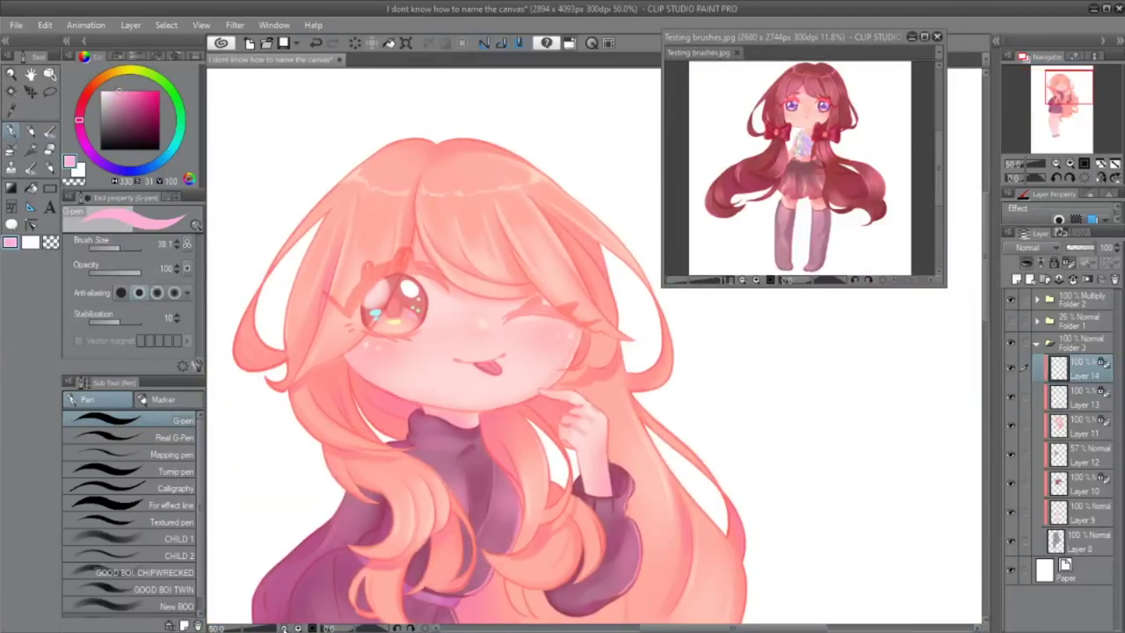
pyautogui.hotkey('ctrl', '-')
pyautogui.press('e')
pyautogui.press(']')
pyautogui.press(']')
pyautogui.press(']')
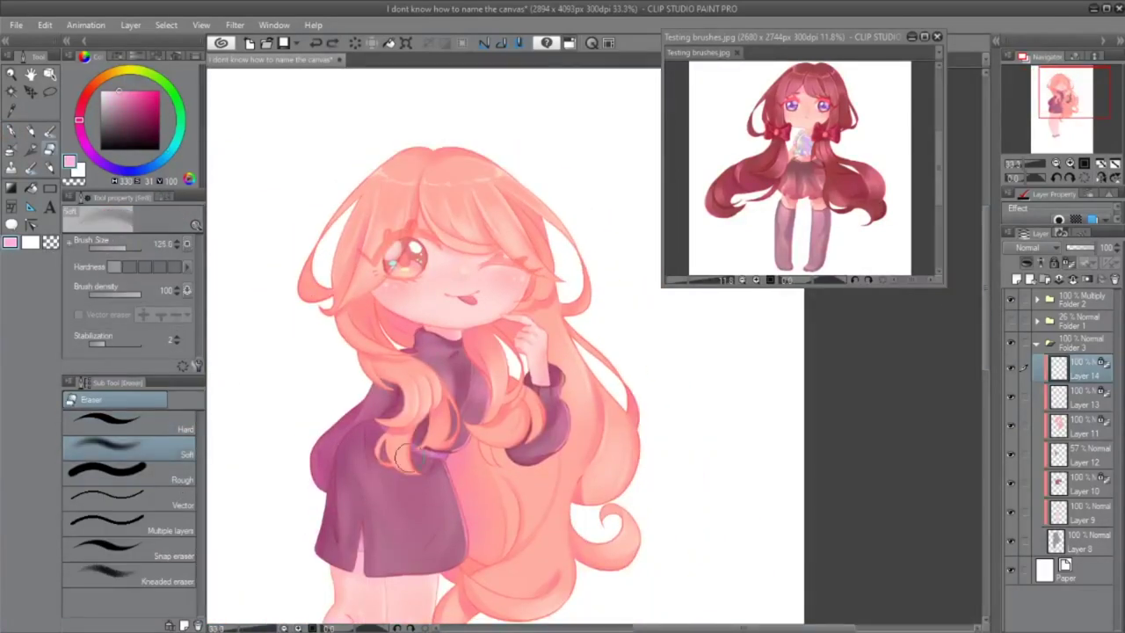
pyautogui.press('h')
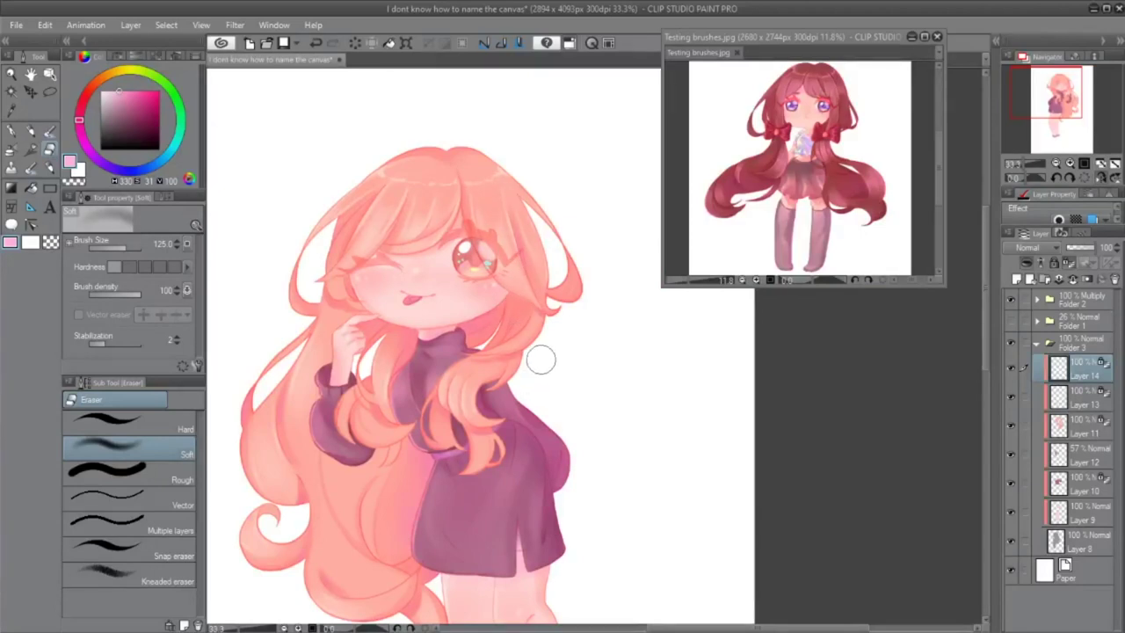
pyautogui.hotkey('ctrl', '-')
pyautogui.hotkey('ctrl', '+')
pyautogui.hotkey('ctrl', '+')
pyautogui.hotkey('ctrl', '-')
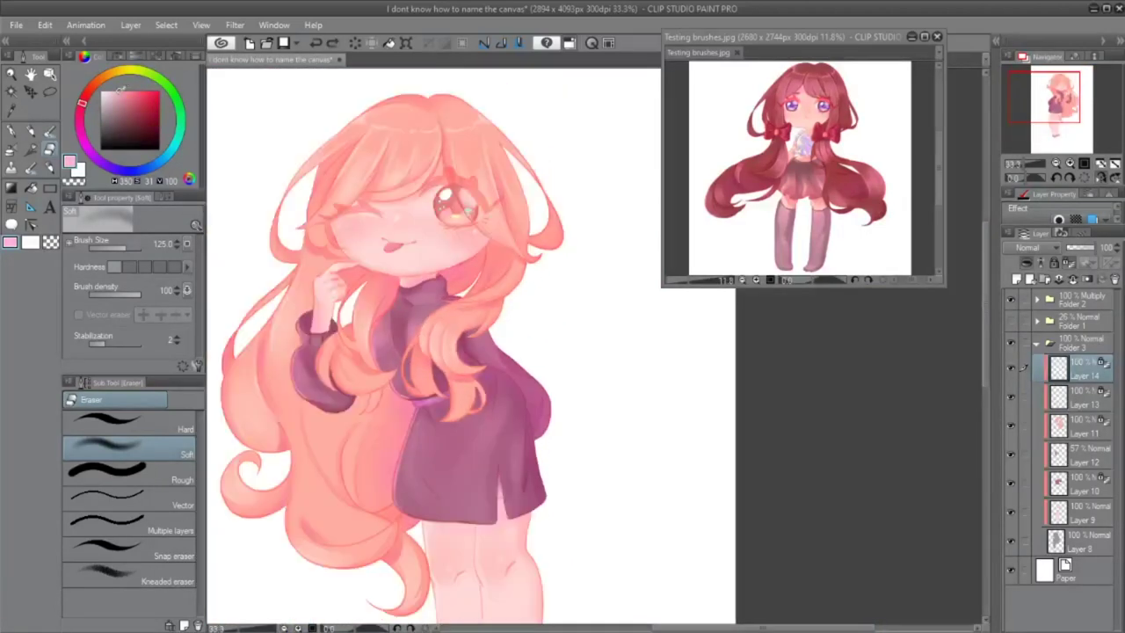
# On Layer 10, brush a pale cream rim light along the sweater's edge and soften its highlights, checking the flipped view.
pyautogui.press('b')
pyautogui.press('h')
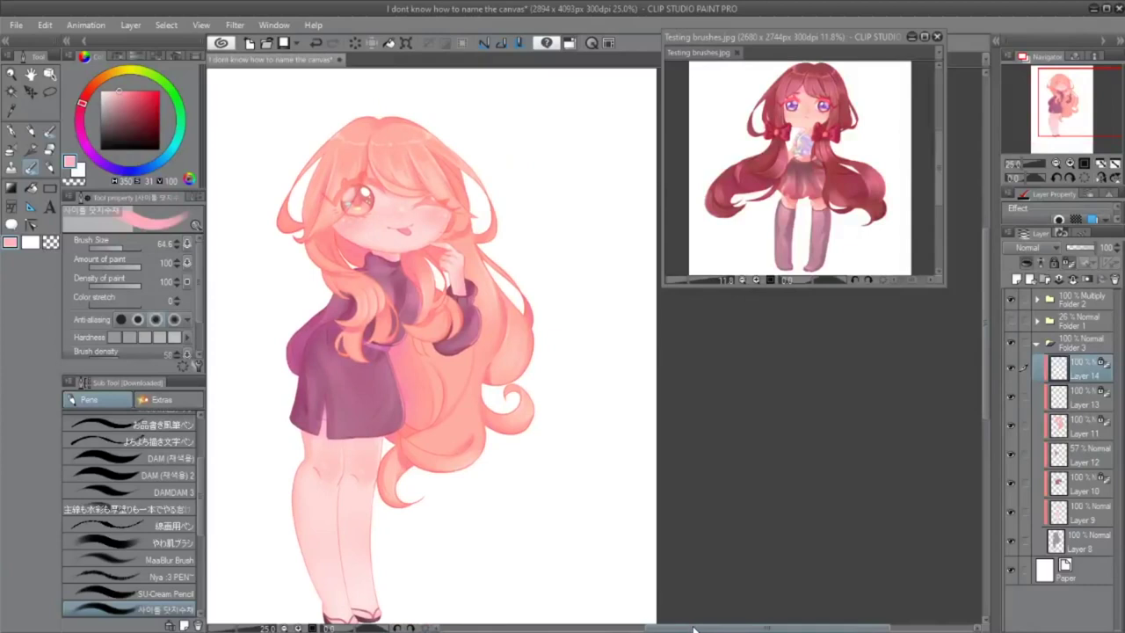
pyautogui.click(1080, 483)
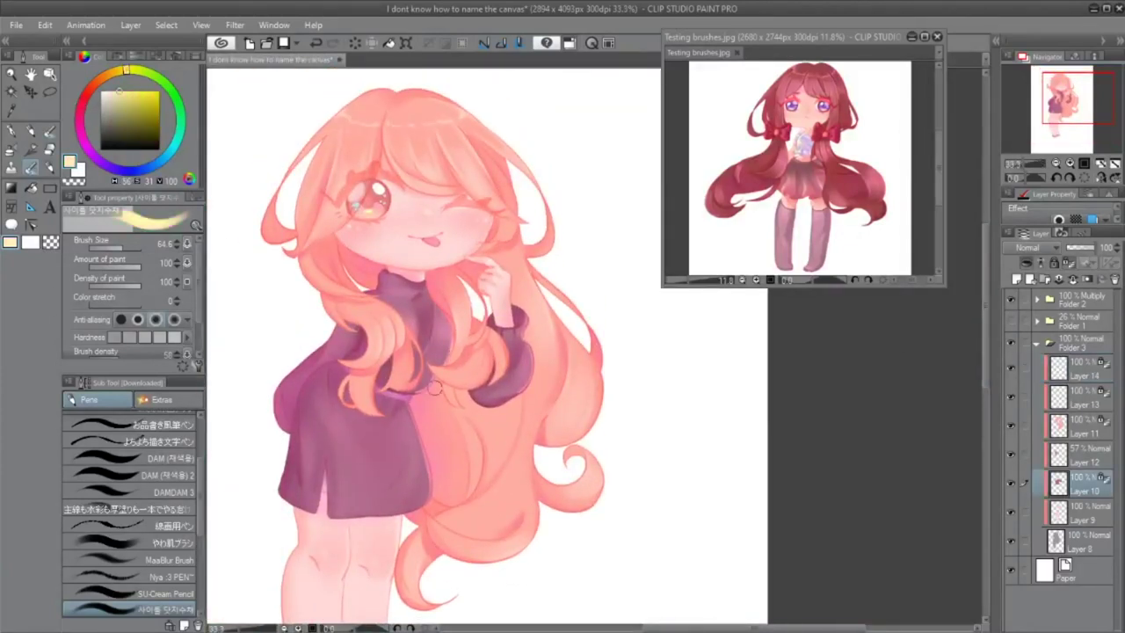
pyautogui.keyDown('alt'); pyautogui.click(455, 417); pyautogui.keyUp('alt')
pyautogui.moveTo(419, 418)
pyautogui.mouseDown()
pyautogui.moveTo(446, 447)
pyautogui.moveTo(433, 482)
pyautogui.mouseUp()
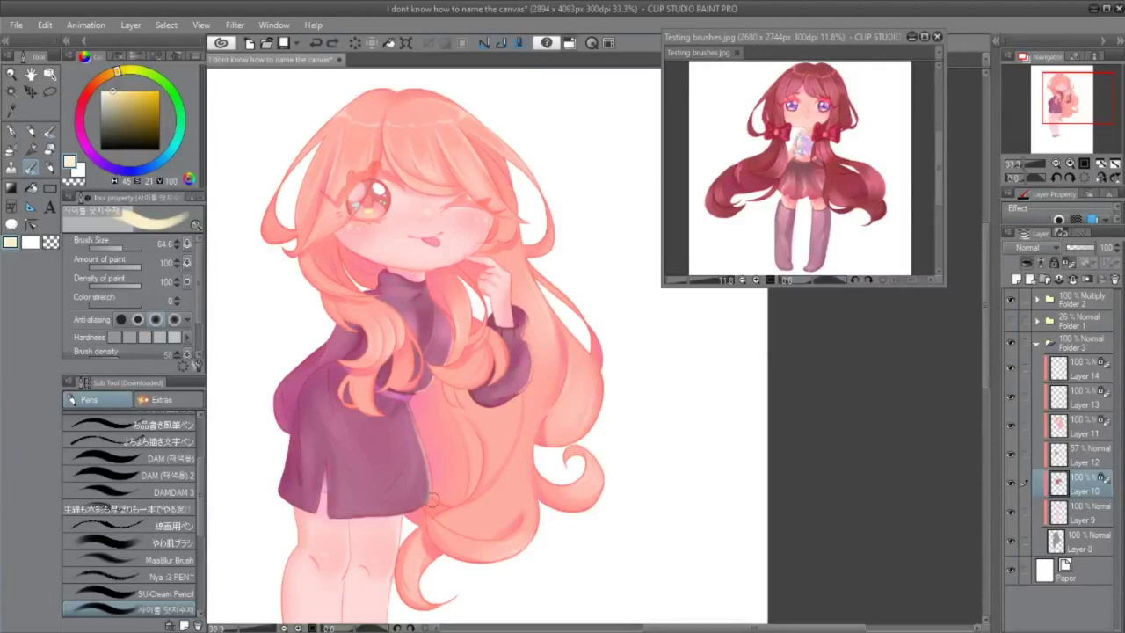
pyautogui.press('h')
pyautogui.scroll(-1, 605, 397)
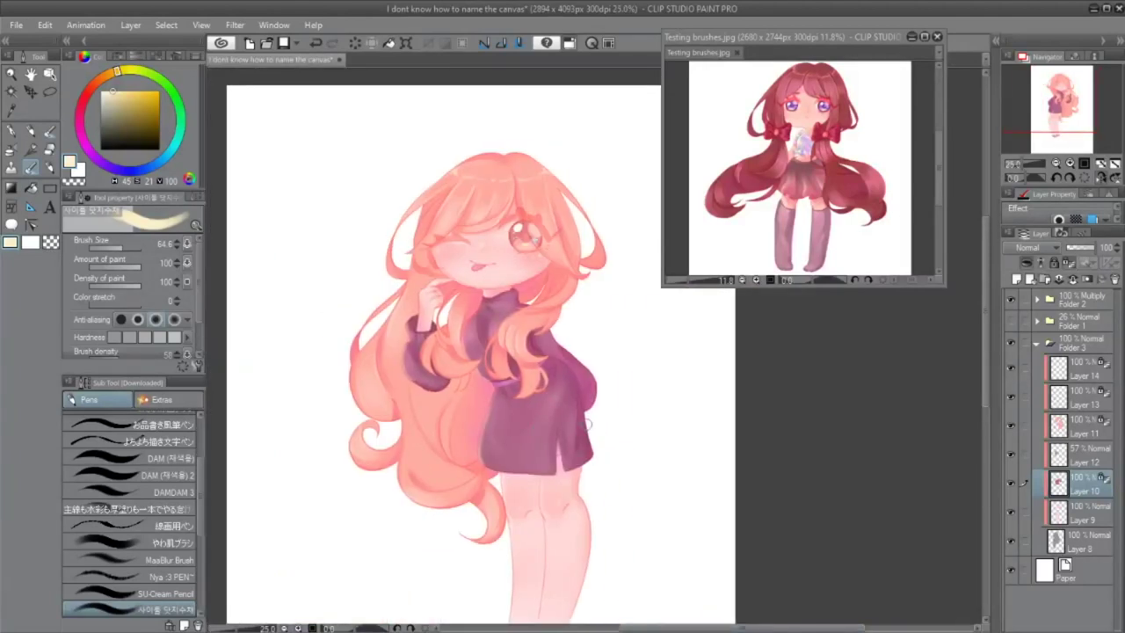
pyautogui.moveTo(546, 448); pyautogui.dragTo(526, 458)
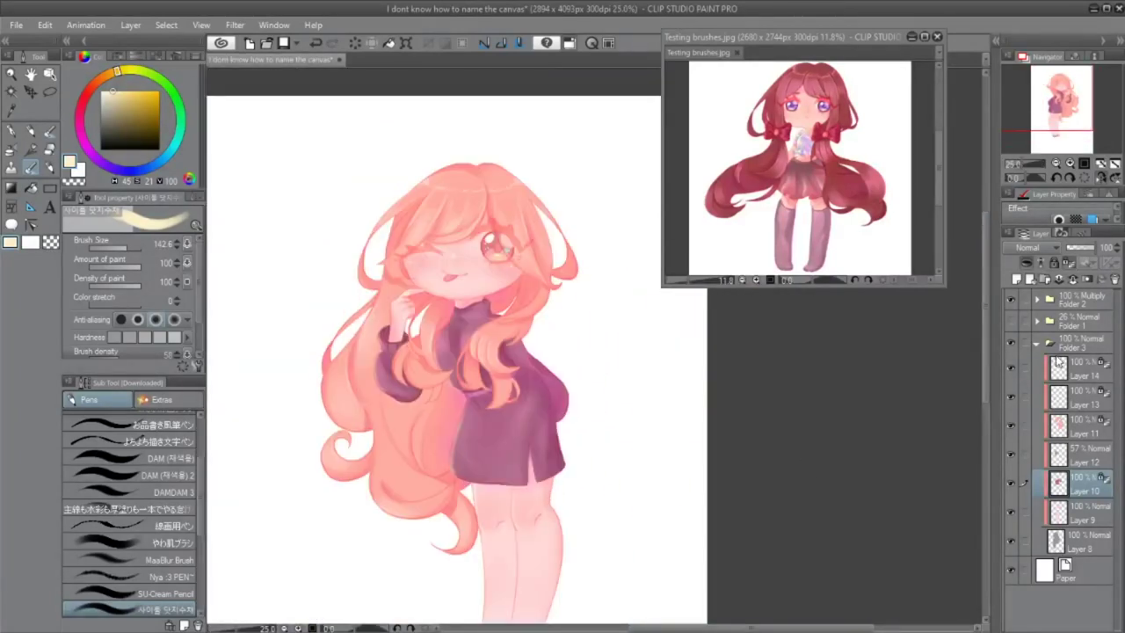
# On Layer 11, brush a pink tint into the long hair beside the sweater at size 142.6.
pyautogui.click(1081, 428)
pyautogui.press('p')
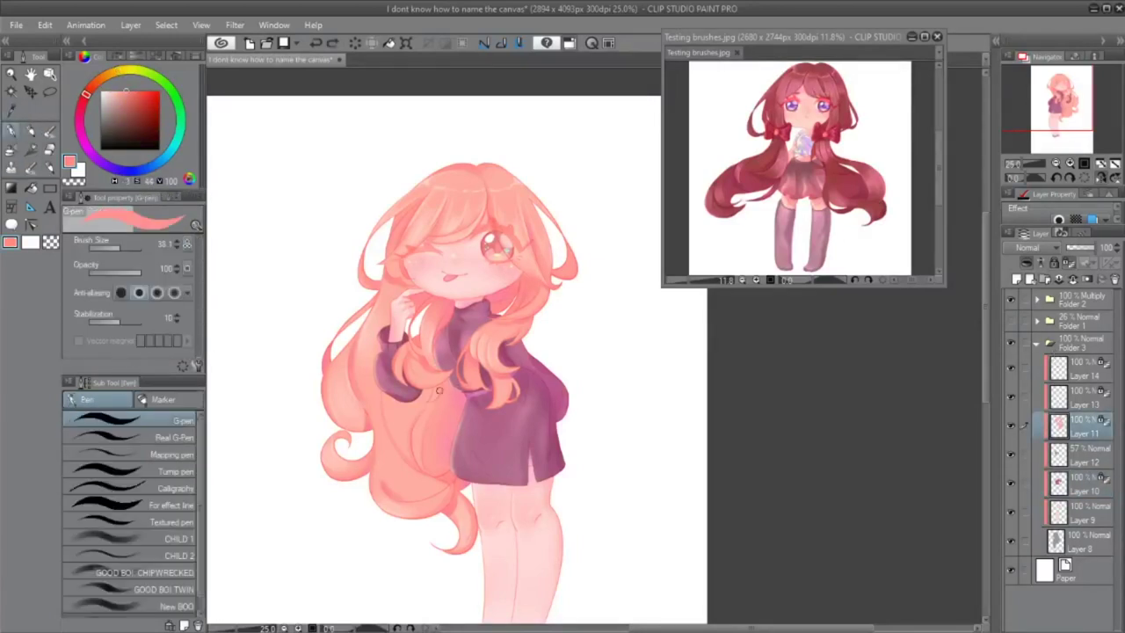
pyautogui.hotkey('ctrl', '+')
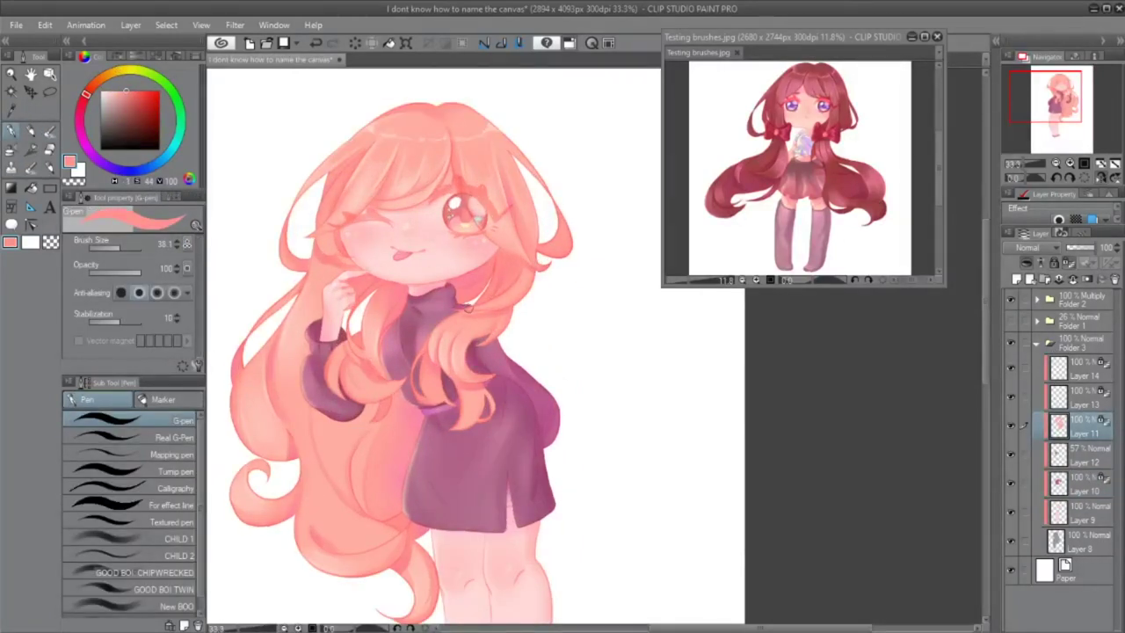
pyautogui.press('b')
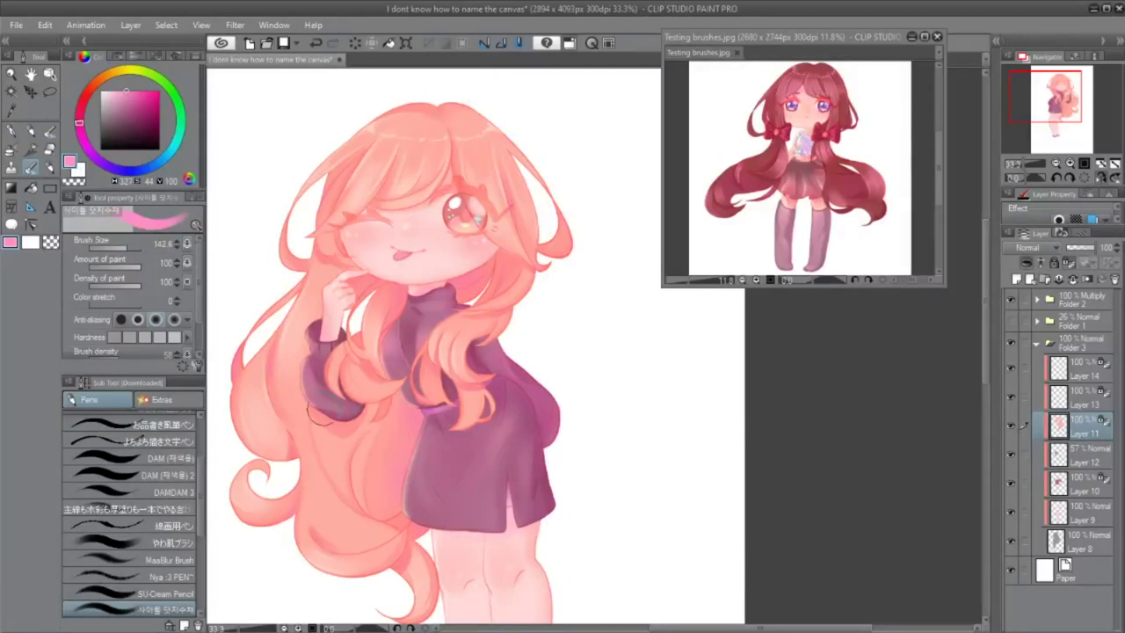
pyautogui.hotkey('ctrl', '-')
pyautogui.click(1037, 342)
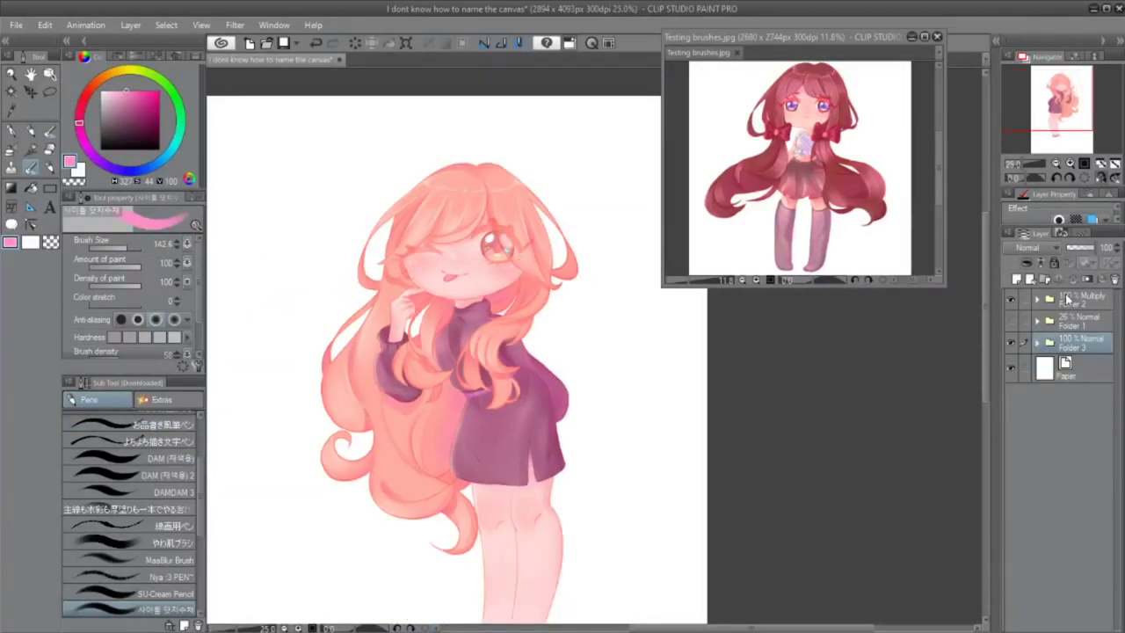
pyautogui.click(1038, 341)
# On Layer 10, sample mauve-pink tones and refine the sweater's folds around the front hair locks, alternating G-pen and blending brush.
pyautogui.press('p')
pyautogui.keyDown('alt'); pyautogui.click(524, 392); pyautogui.keyUp('alt')
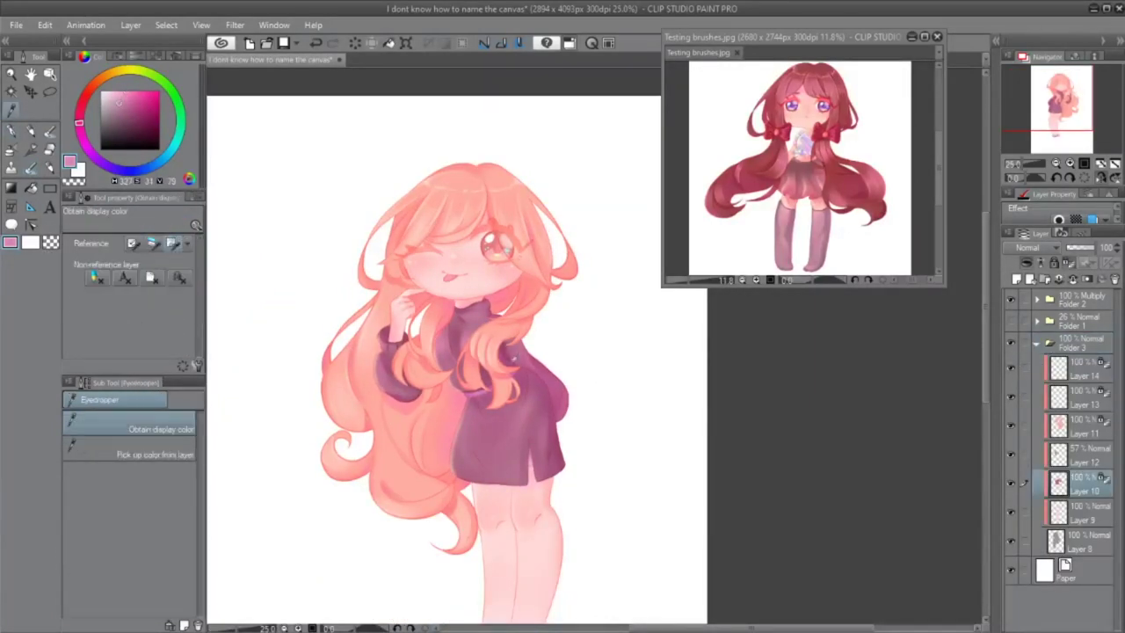
pyautogui.keyDown('ctrl'); pyautogui.keyDown('shift'); pyautogui.click(524, 392); pyautogui.keyUp('shift'); pyautogui.keyUp('ctrl')
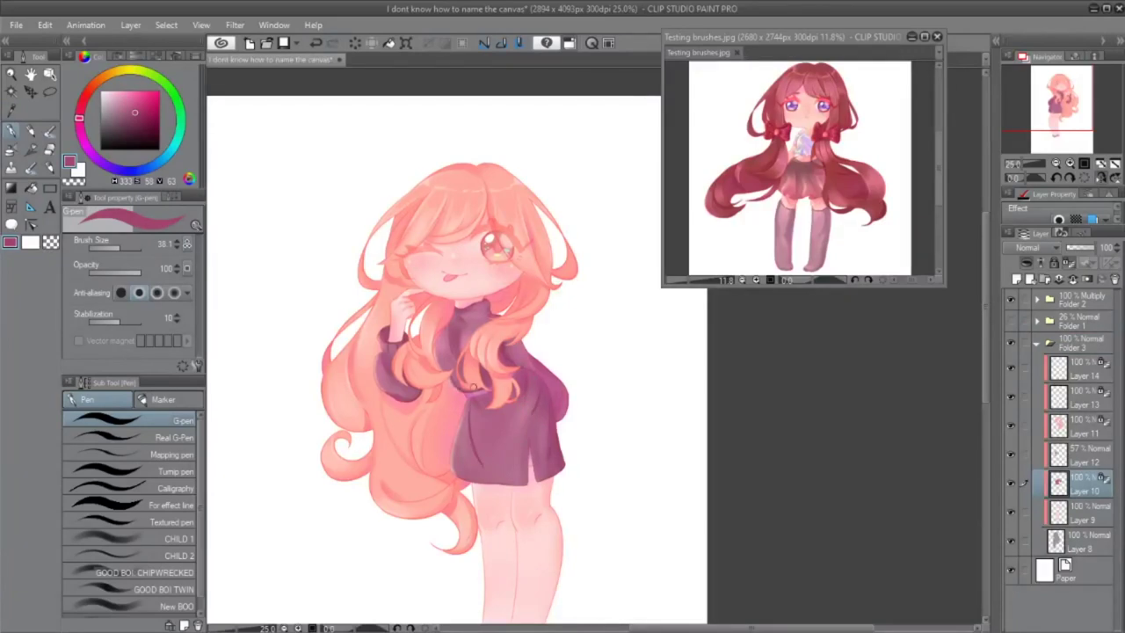
pyautogui.press('b')
pyautogui.press('b')
pyautogui.press('b')
pyautogui.press('p')
pyautogui.press('b')
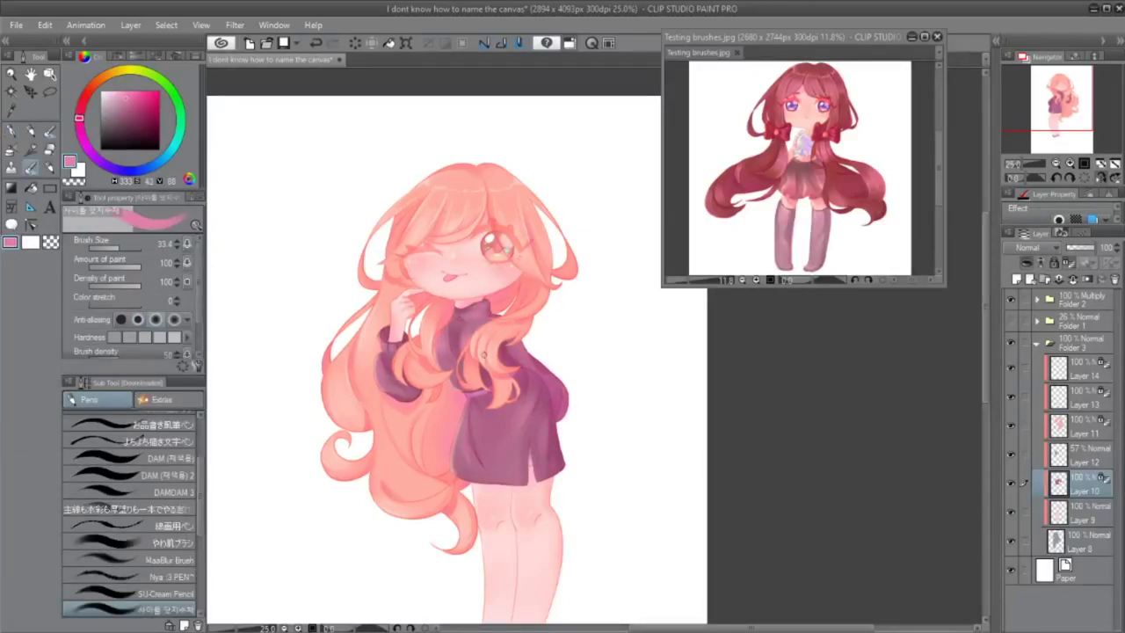
# Lock Layer 9's transparent pixels and brush pink shading onto the neck and upper legs at size 142.6.
pyautogui.click(1076, 512)
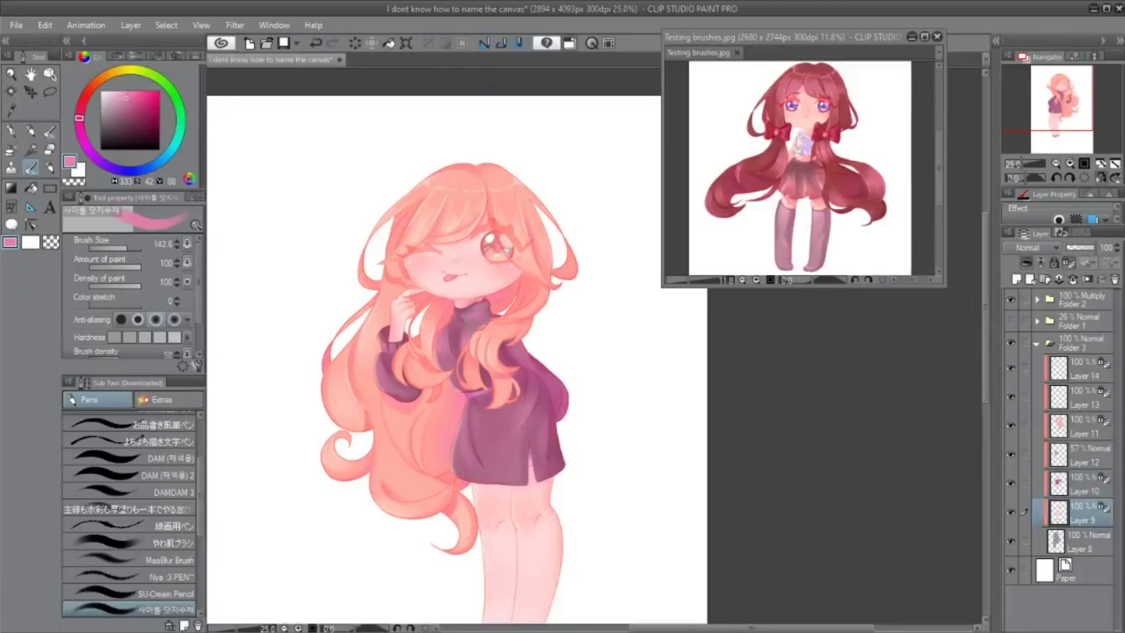
pyautogui.press('p')
pyautogui.press('b')
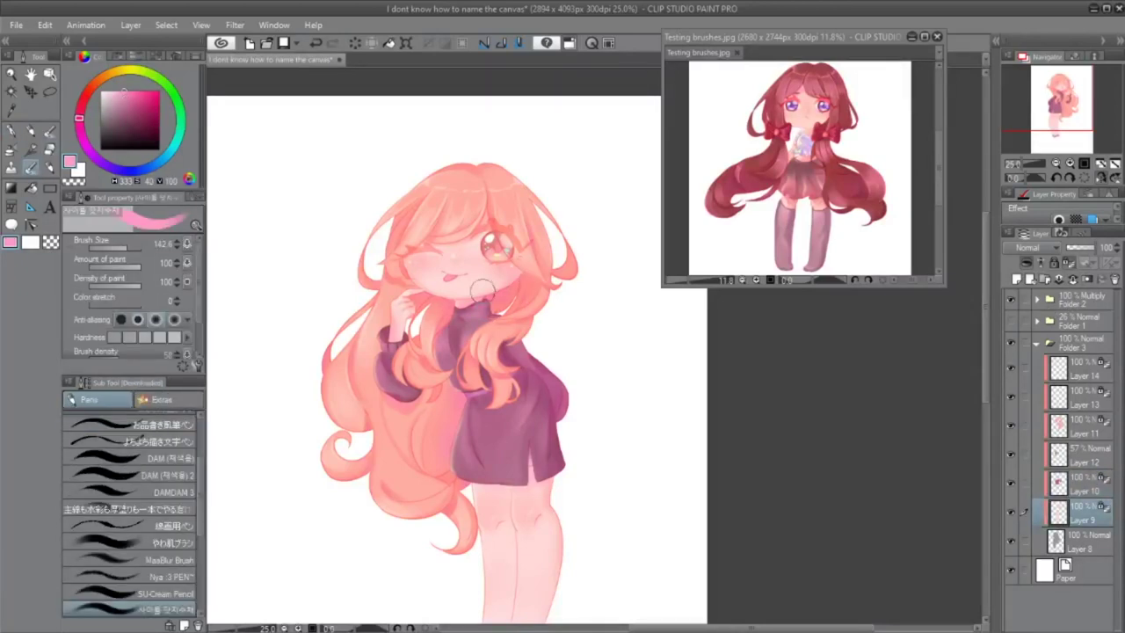
pyautogui.scroll(-3, 552, 492)
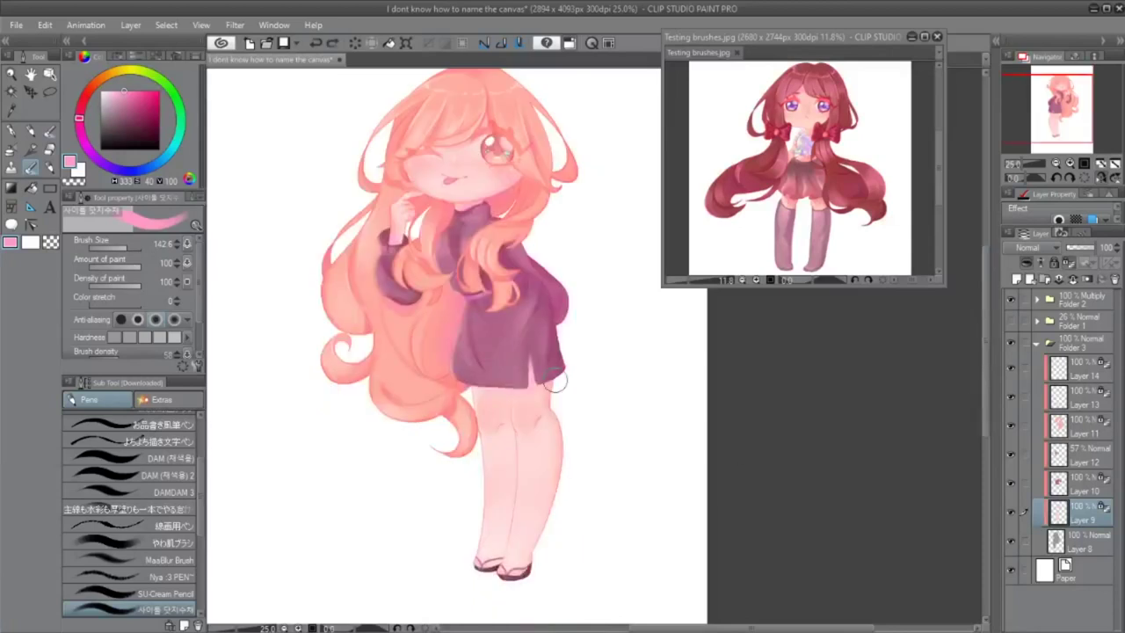
pyautogui.keyDown('alt'); pyautogui.click(559, 426); pyautogui.keyUp('alt')
pyautogui.keyDown('alt'); pyautogui.click(561, 382); pyautogui.keyUp('alt')
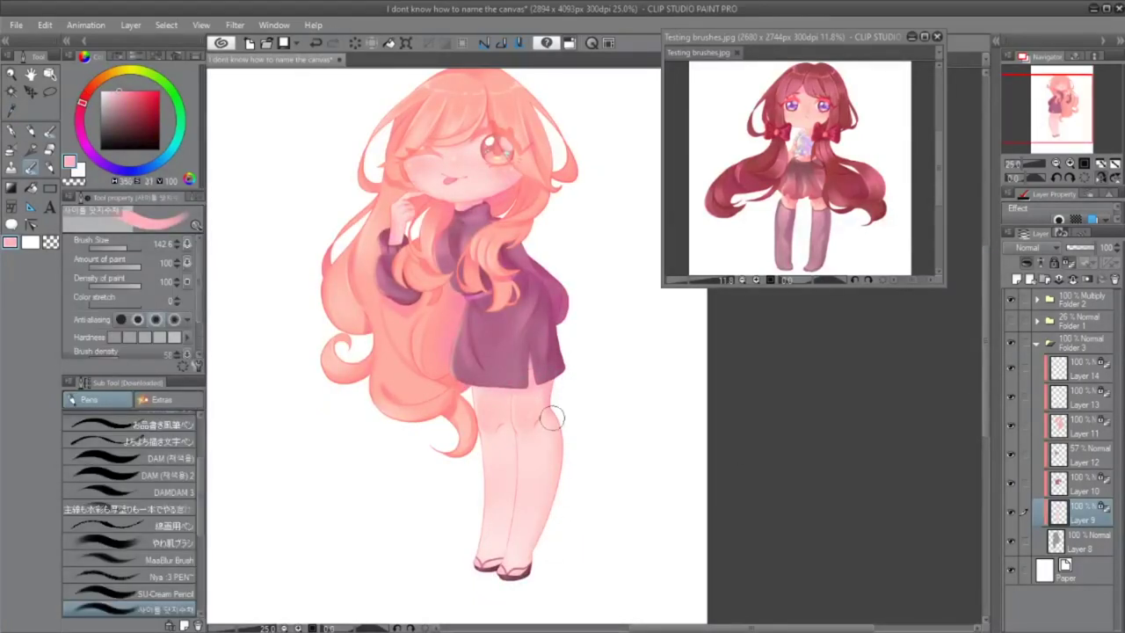
# Define both knees with soft pink marks using the G-pen at 38.1 and blend them with the brush.
pyautogui.press('p')
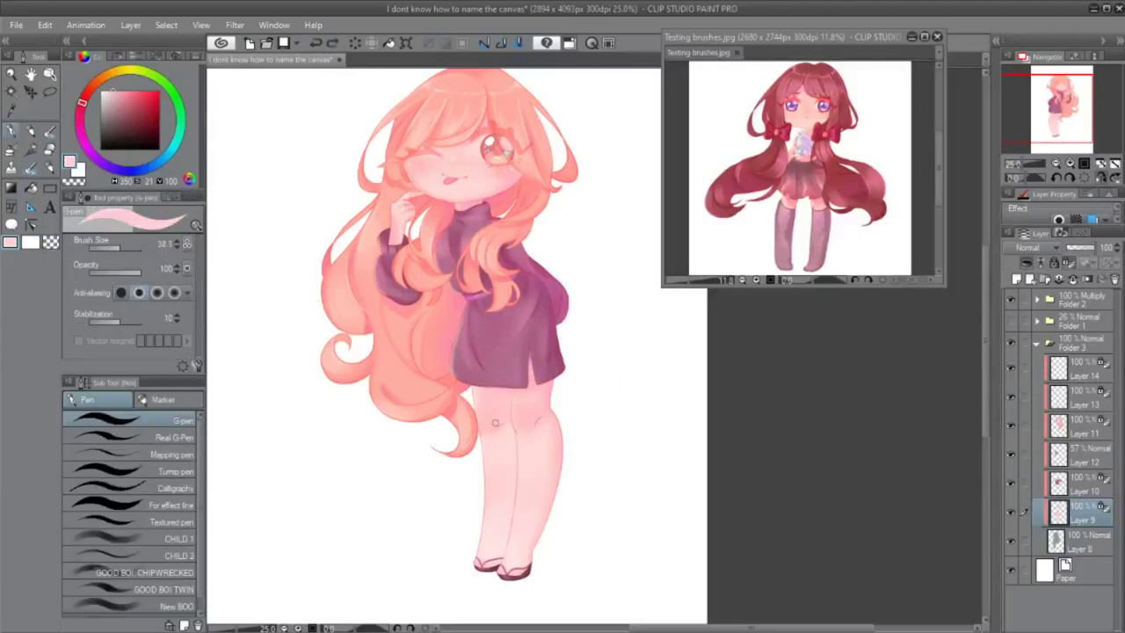
pyautogui.press('b')
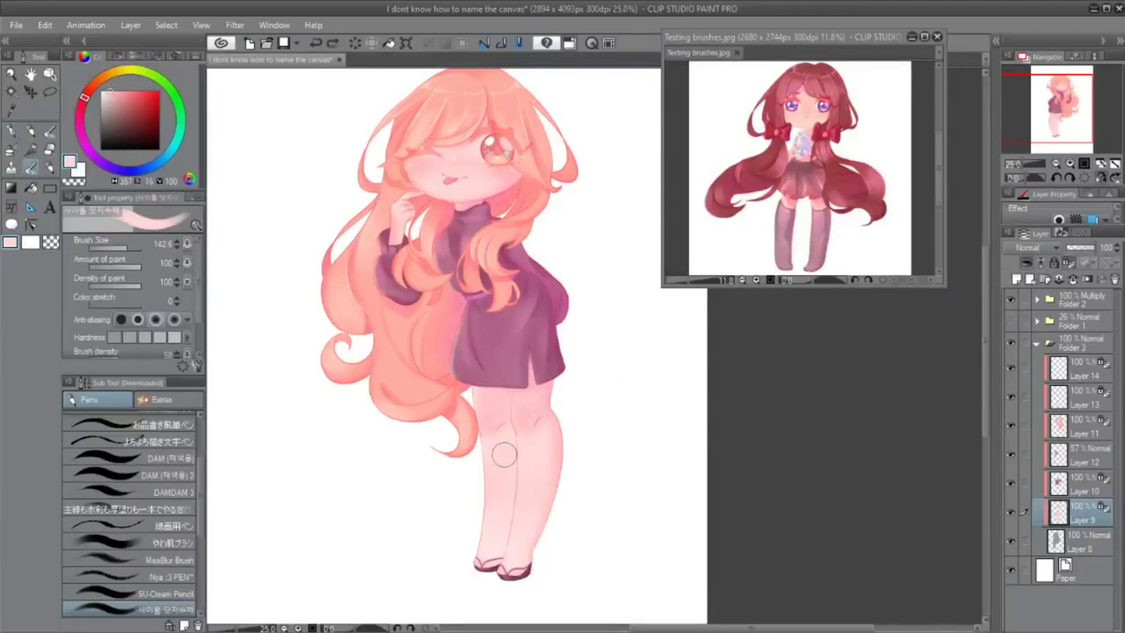
pyautogui.press('p')
pyautogui.press('b')
pyautogui.press('p')
pyautogui.press('b')
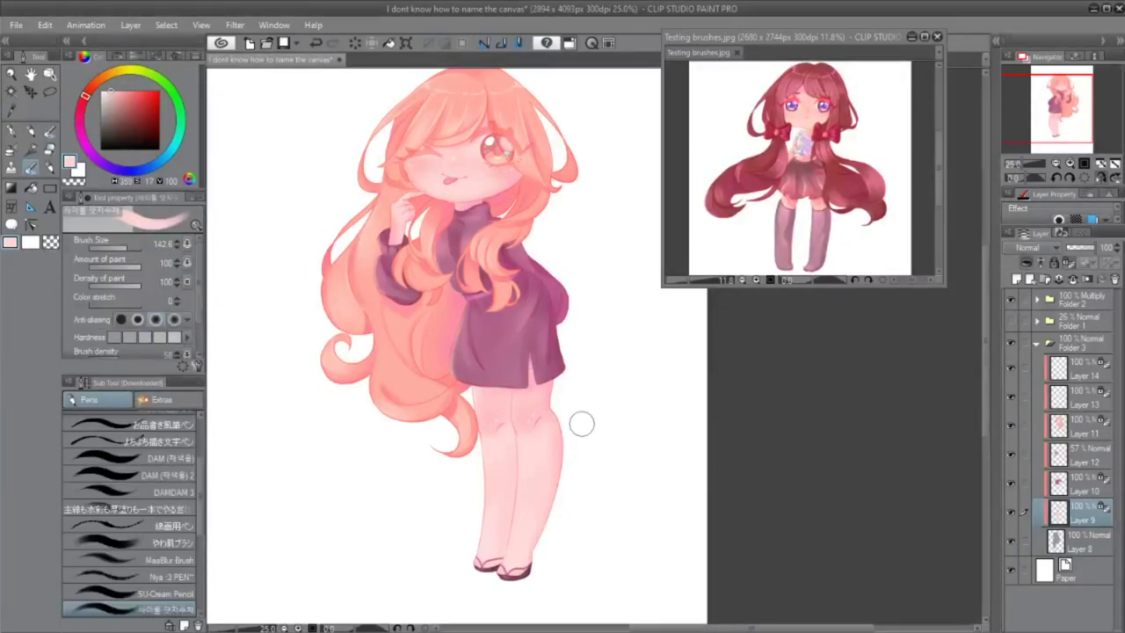
pyautogui.press('p')
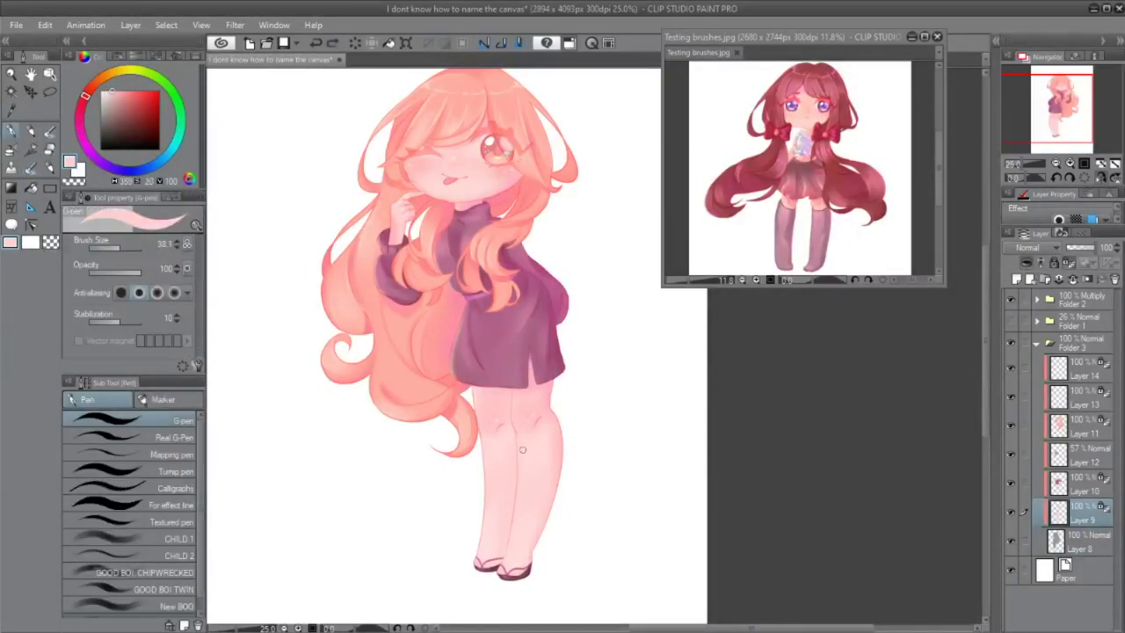
# Sample skin tones and deepen the pink shadow on the thighs beneath the sweater hem.
pyautogui.keyDown('alt'); pyautogui.click(435, 183); pyautogui.keyUp('alt')
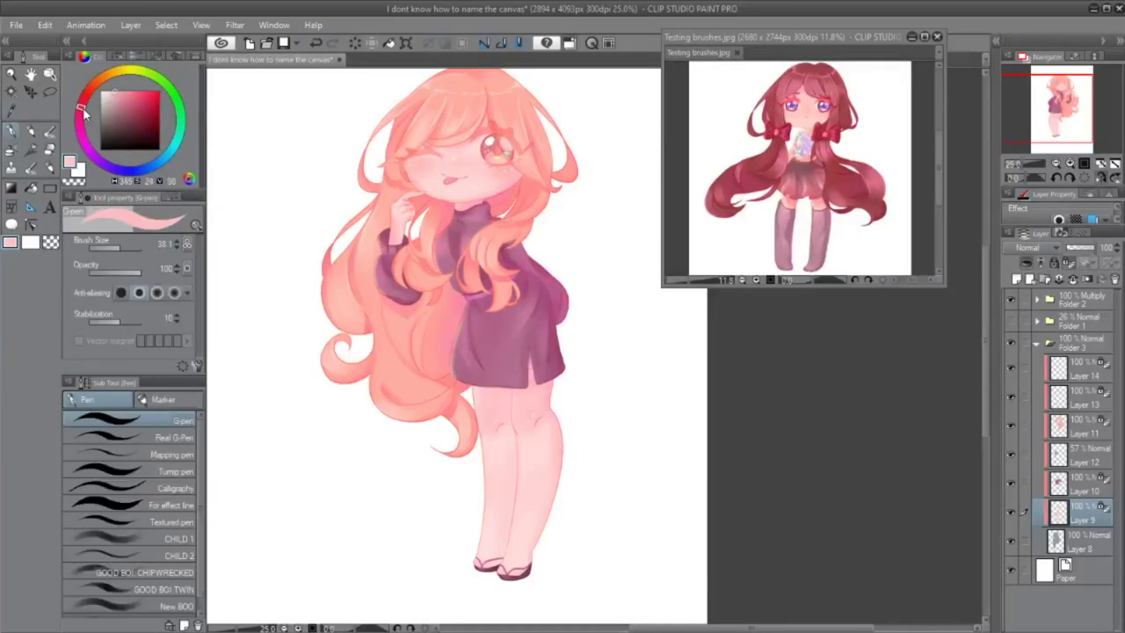
pyautogui.press('b')
pyautogui.keyDown('alt'); pyautogui.click(475, 388); pyautogui.keyUp('alt')
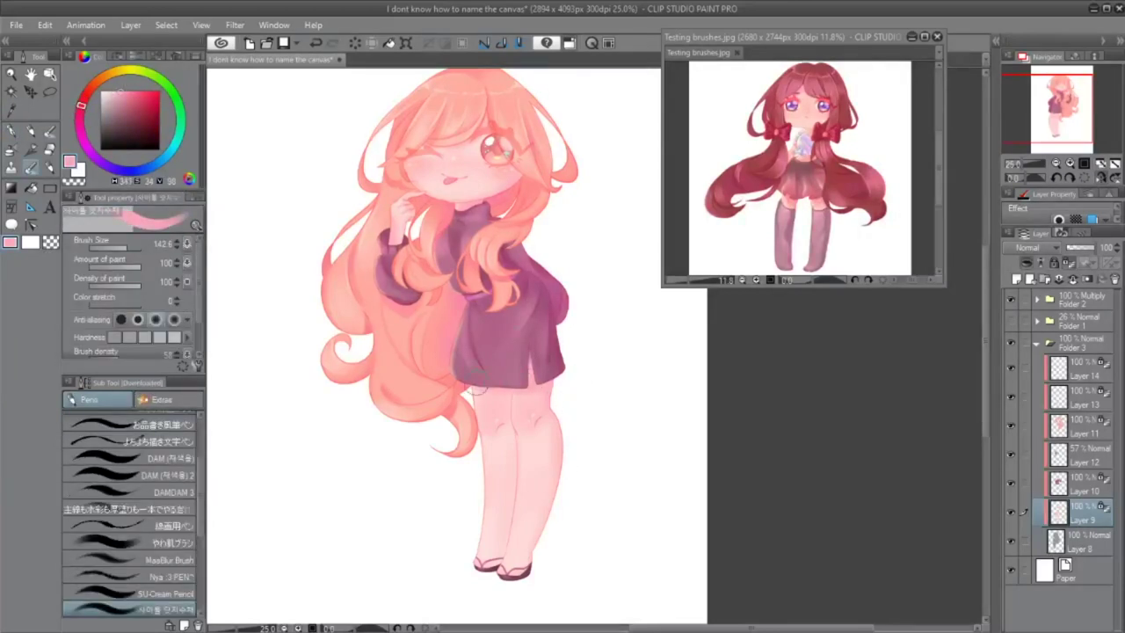
pyautogui.keyDown('alt'); pyautogui.click(562, 379); pyautogui.keyUp('alt')
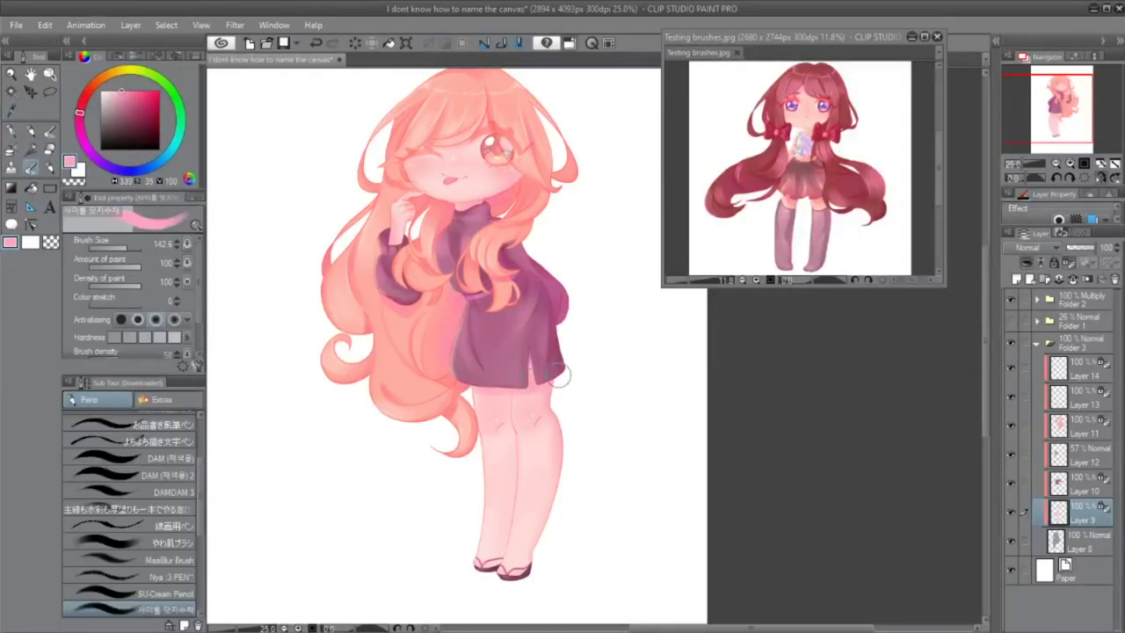
# Collapse Folder 3 and select Folder 2.
pyautogui.hotkey('ctrl', 'shift', 'n')
pyautogui.scroll(2, 457, 343)
pyautogui.click(1039, 338)
pyautogui.press('t')
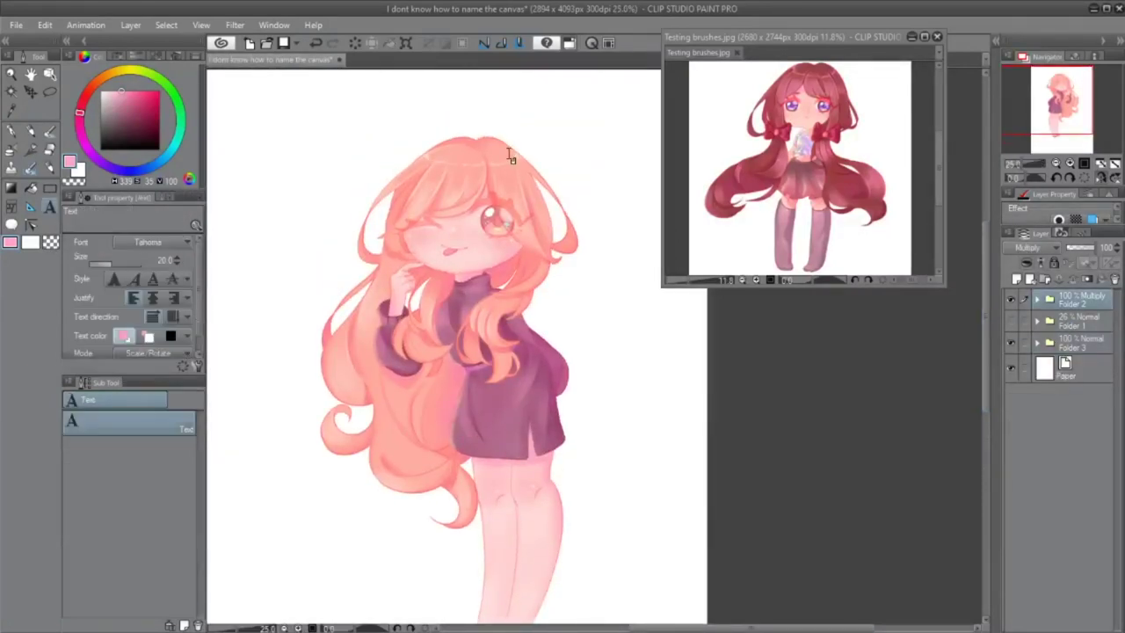
pyautogui.click(466, 253)
pyautogui.keyDown('alt'); pyautogui.click(447, 413); pyautogui.keyUp('alt')
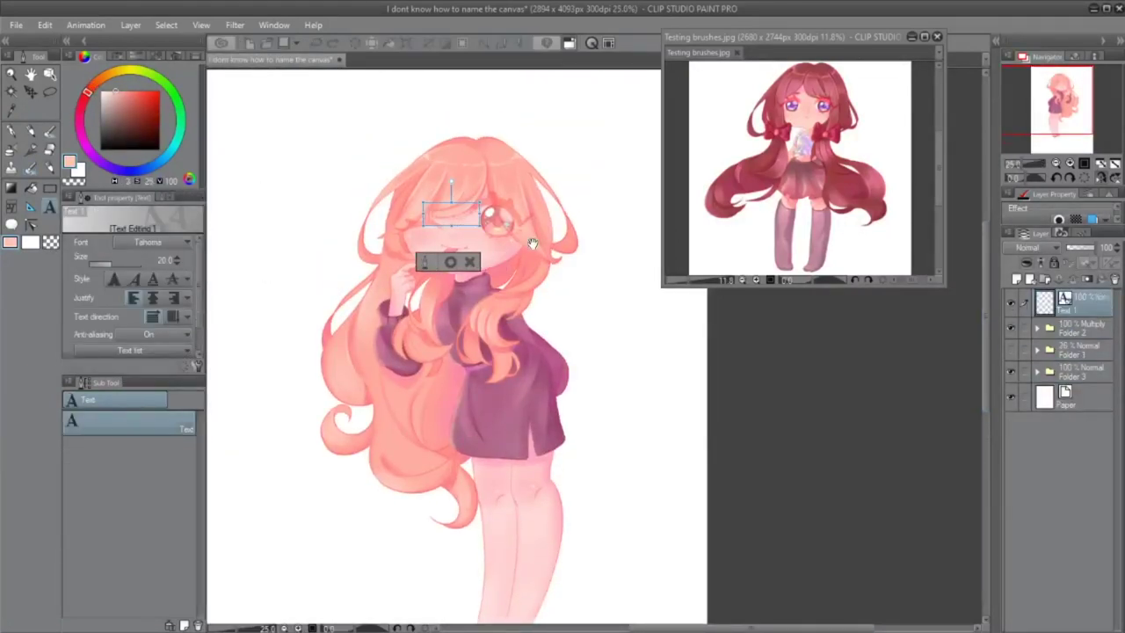
pyautogui.press('h')
pyautogui.press('Delete')
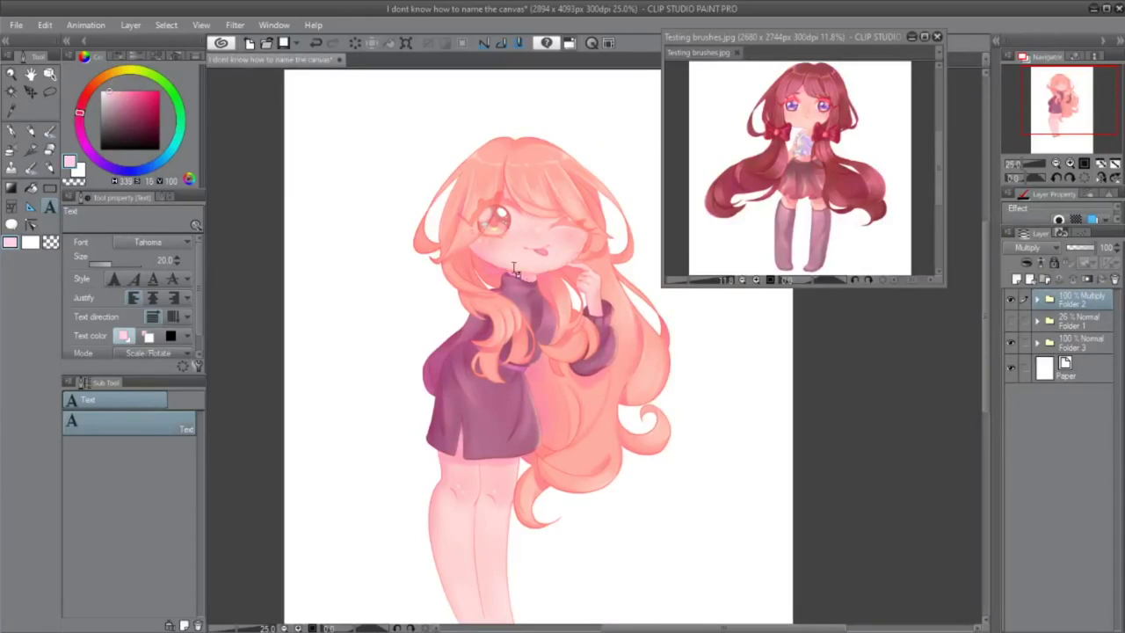
# Add the artist's signature as a pale pink text layer and lower its opacity to 36%.
pyautogui.click(540, 279)
pyautogui.write('Pukami_')
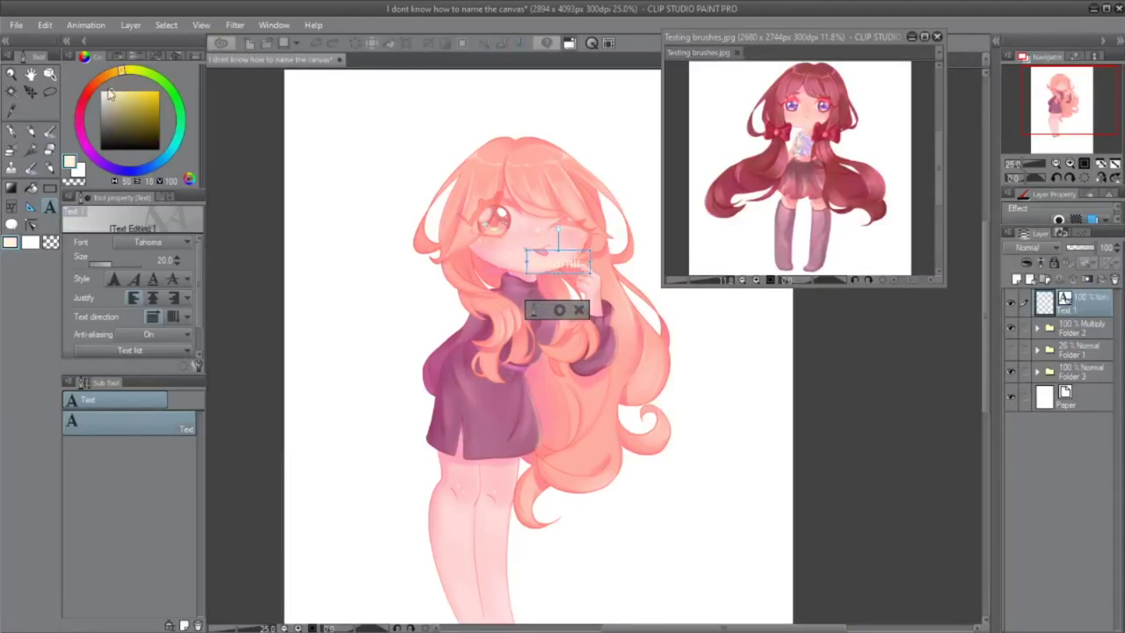
pyautogui.write('k')
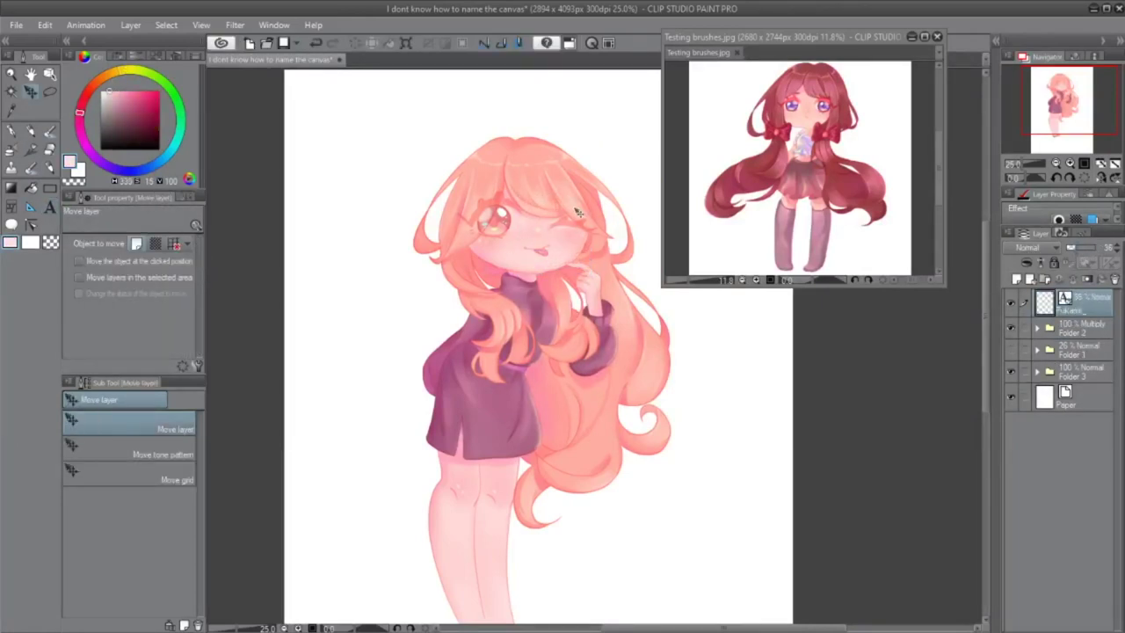
# Select a rectangle around the full figure and crop the canvas to it, about 2232 x 3328 px.
pyautogui.hotkey('ctrl', '0')
pyautogui.press('m')
pyautogui.moveTo(344, 197); pyautogui.dragTo(557, 498)
pyautogui.click(515, 515)
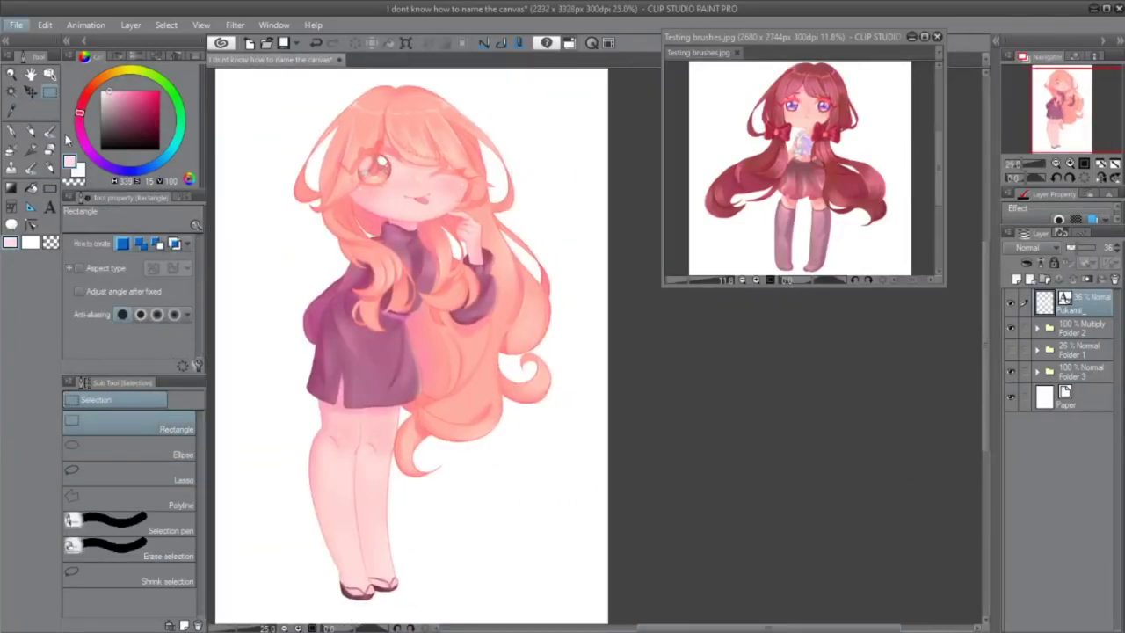